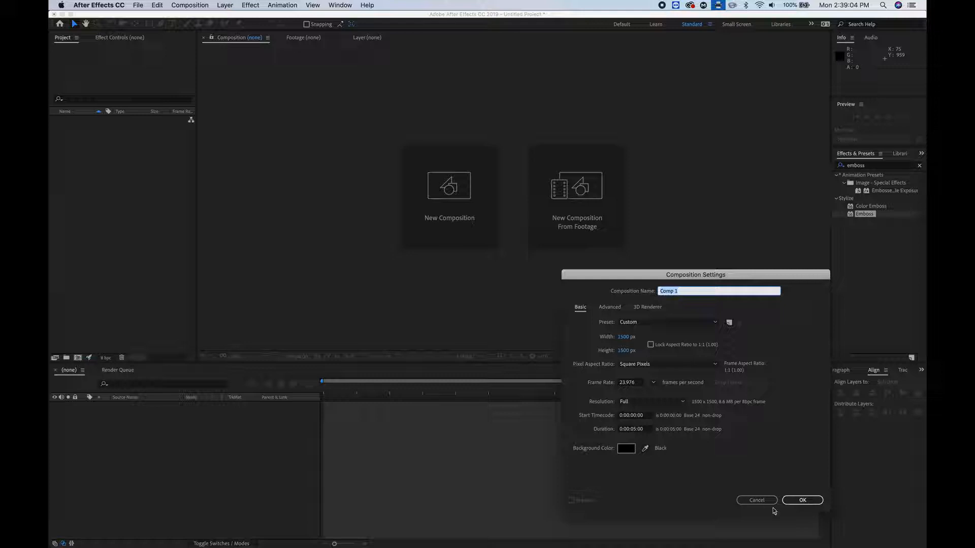
Step: Create a 1500 x 1500 px composition named Main Comp at 23.976 fps, 5 seconds long
left_click(756, 501)
left_click(138, 5)
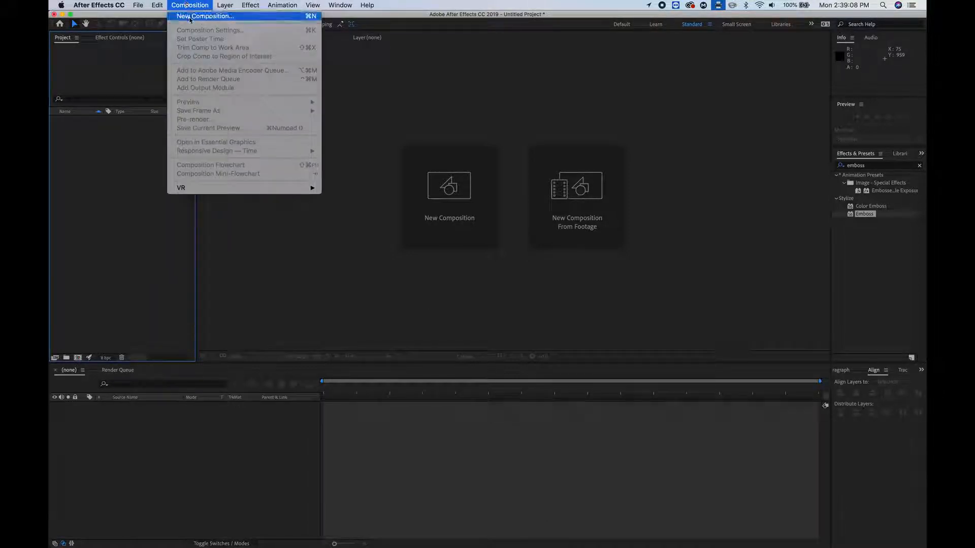
left_click(189, 18)
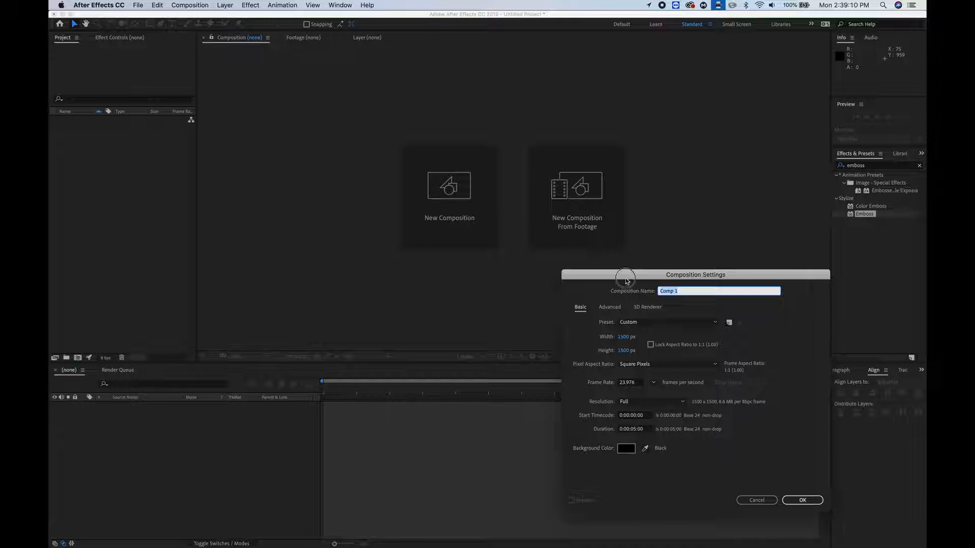
left_click_drag(626, 278, 355, 186)
type("Main")
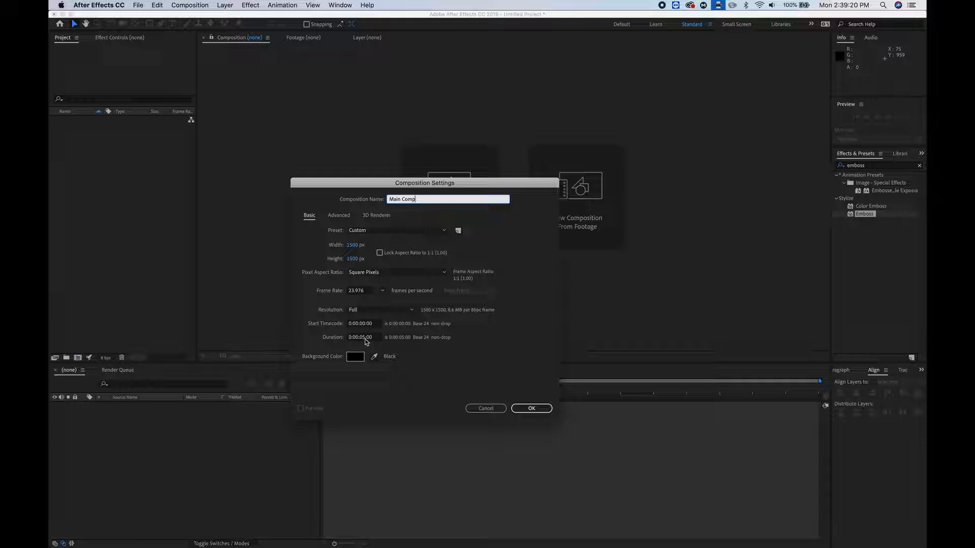
left_click(532, 408)
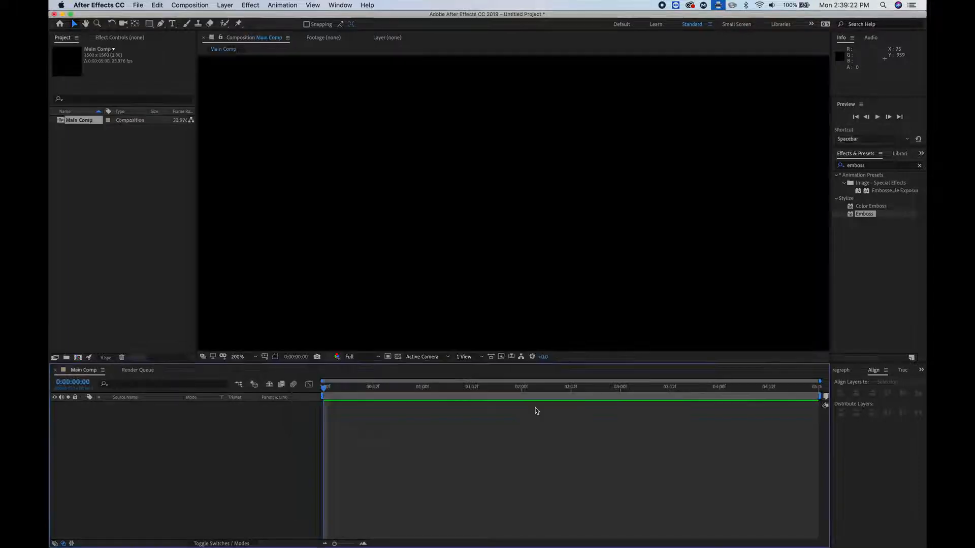
Step: Add a text layer reading NEON and move it so the whole word fits inside the composition
key("comma")
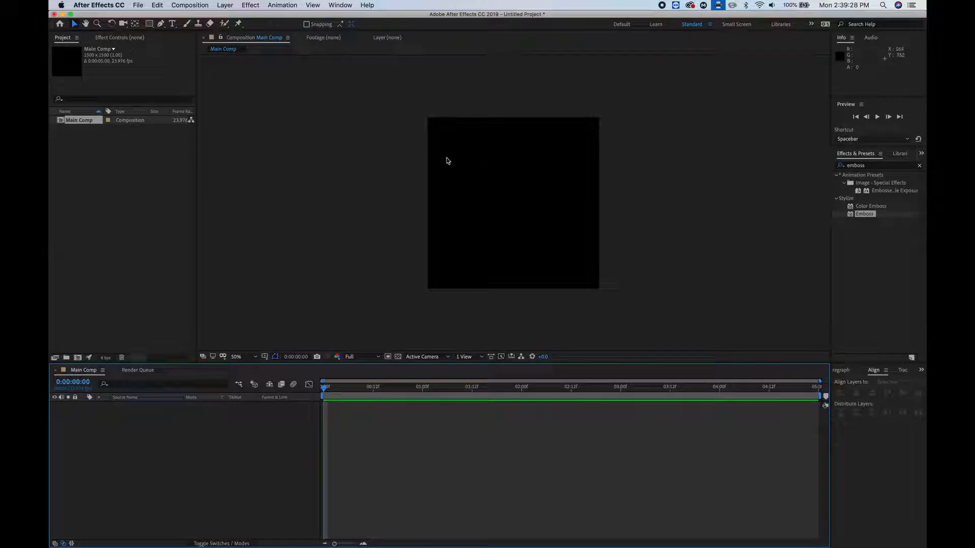
left_click(171, 23)
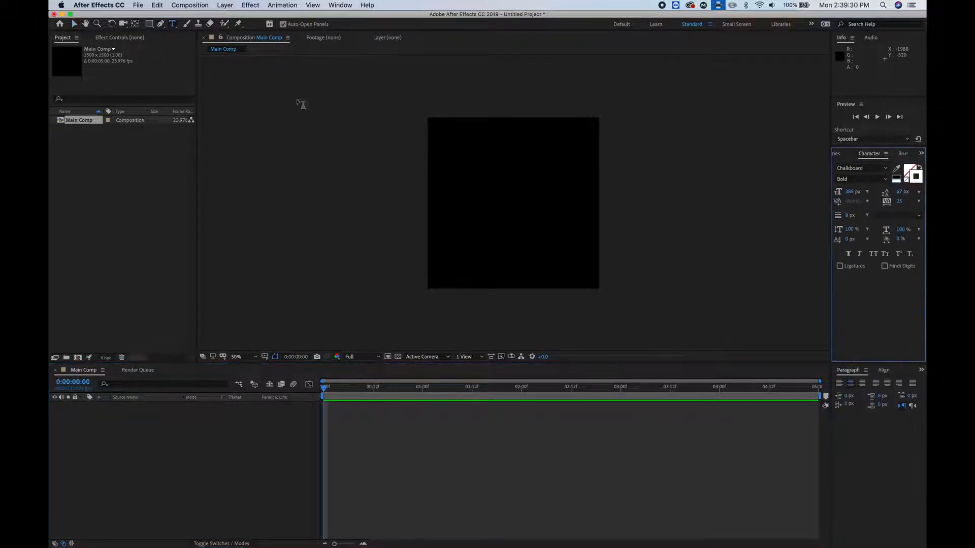
left_click(452, 187)
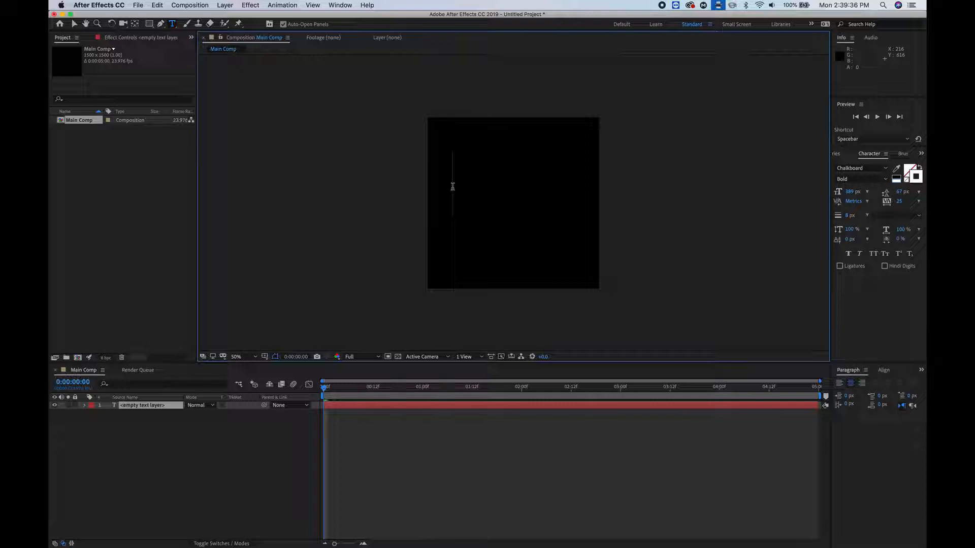
type("NEON")
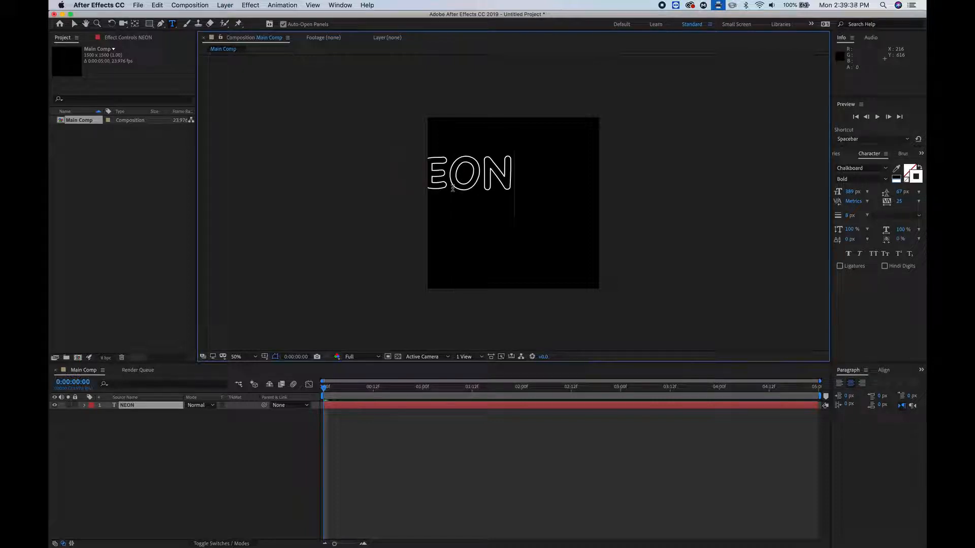
left_click(75, 25)
left_click_drag(477, 181, 557, 200)
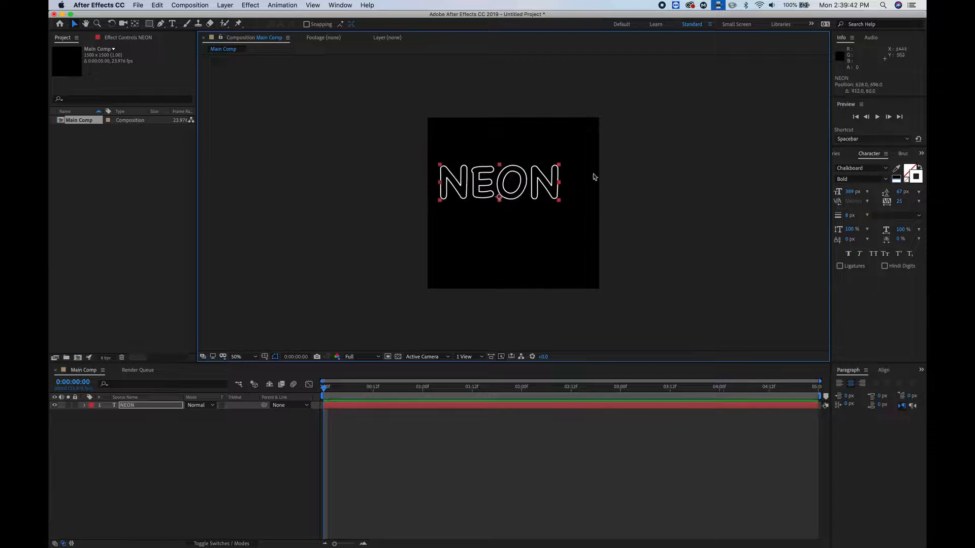
Step: Try a solid orange fill on the NEON text and return it to a white FFFFFF outline without fill
double_click(133, 405)
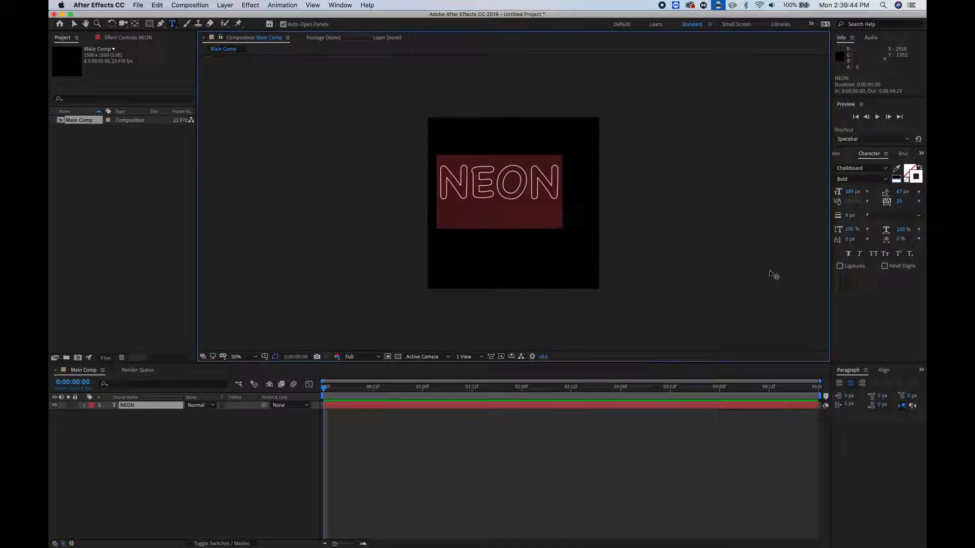
left_click(905, 181)
left_click(908, 170)
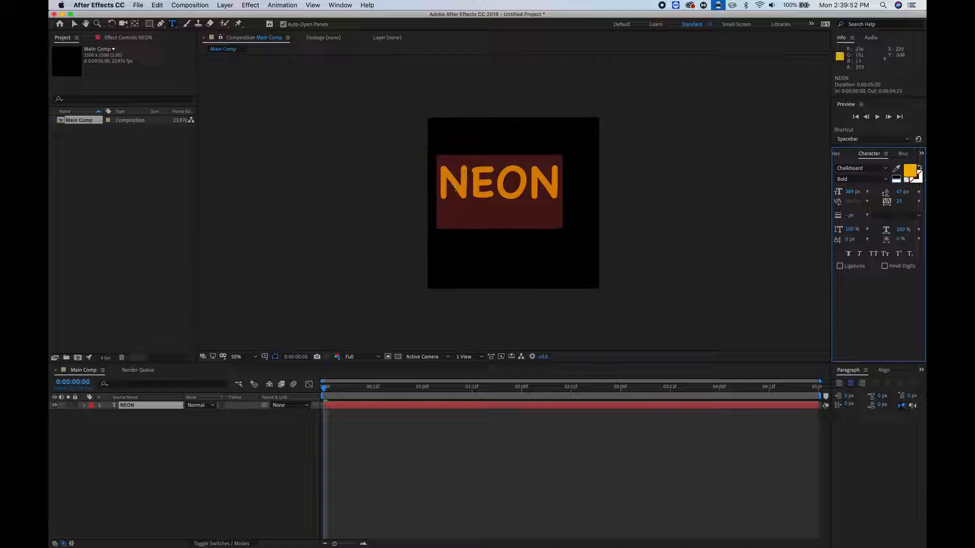
left_click(870, 167)
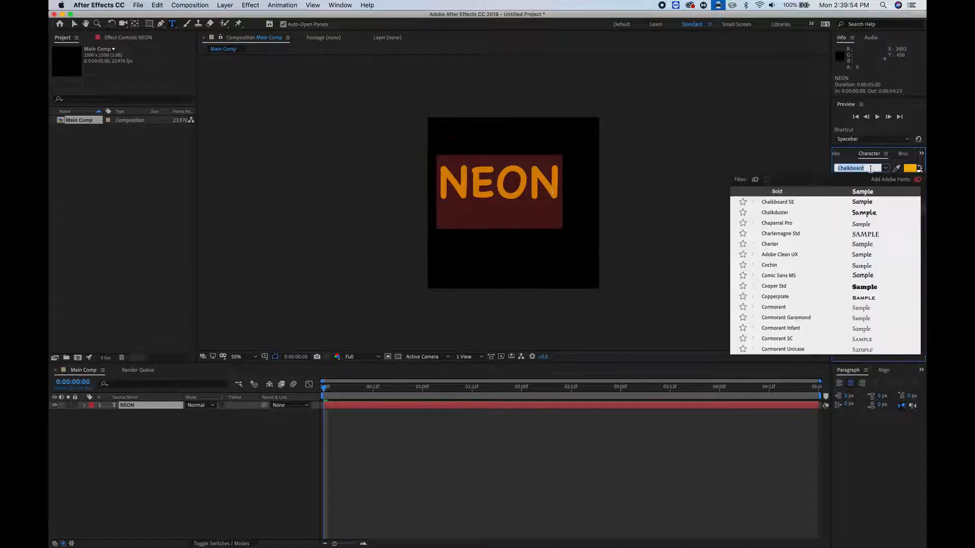
left_click(886, 169)
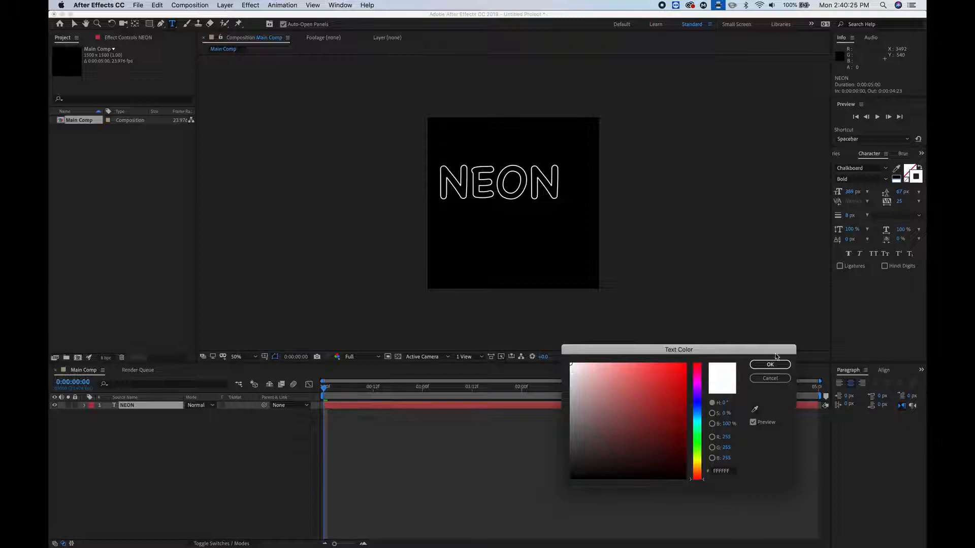
left_click(773, 364)
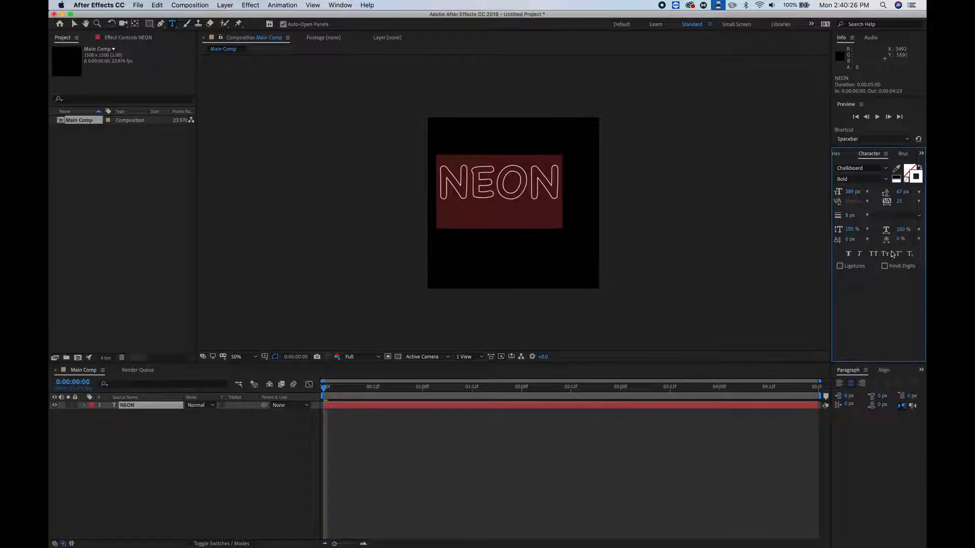
Step: Center the NEON text horizontally in the composition and move it up 150 px
left_click(884, 370)
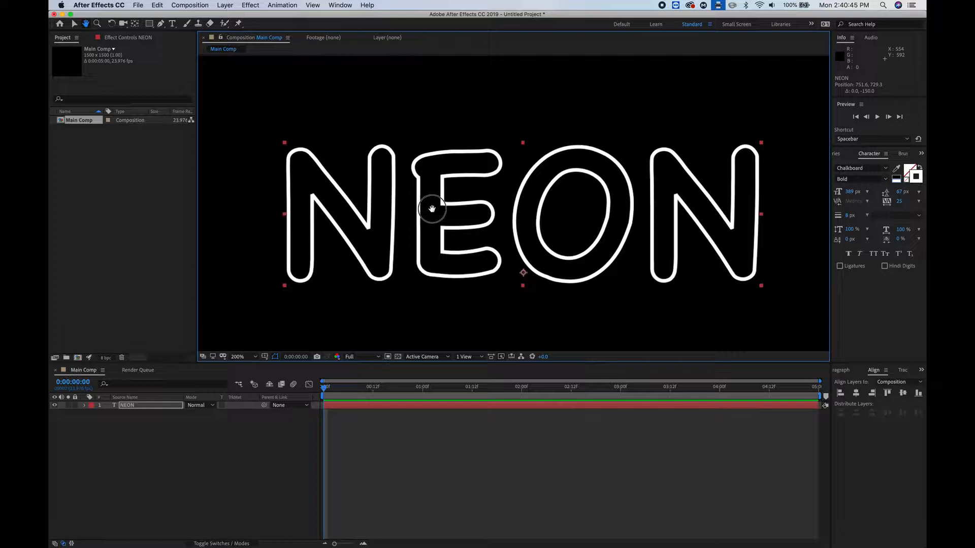
key("v")
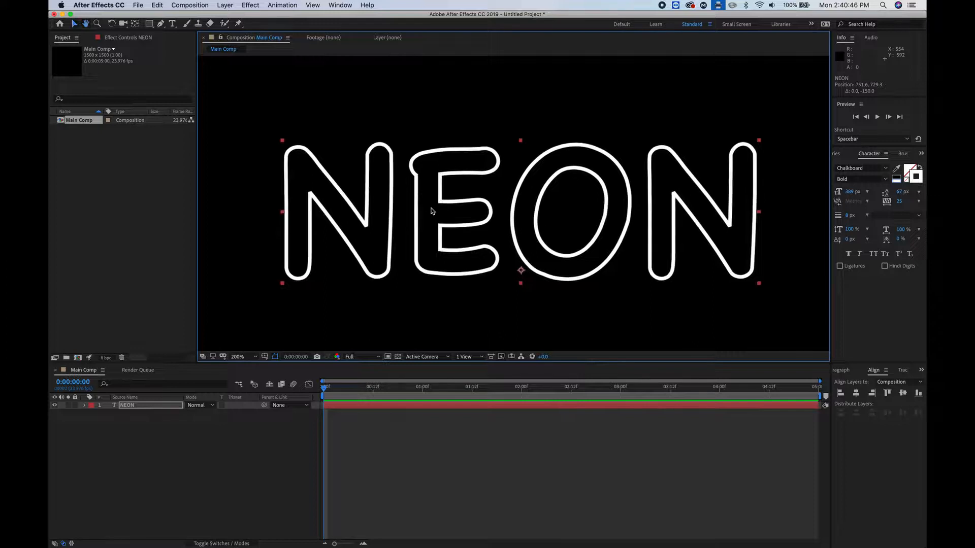
key("period")
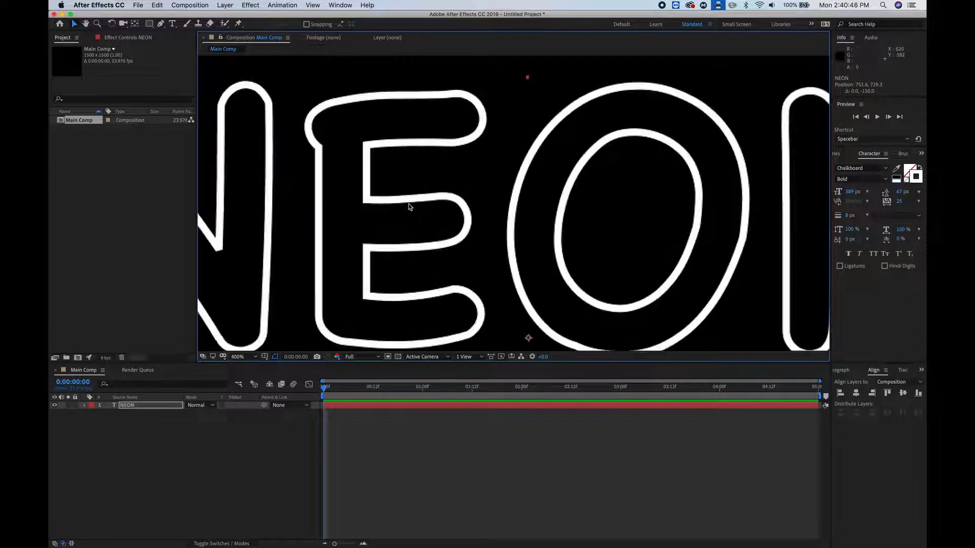
key("comma")
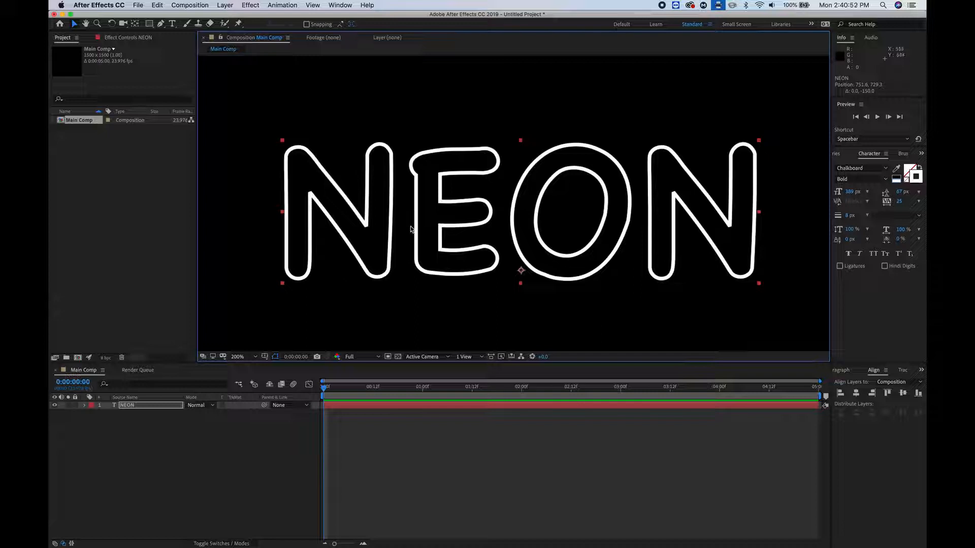
Step: Find the Emboss effect and apply it to the NEON text layer
key("period")
key("h")
left_click_drag(381, 239, 497, 217)
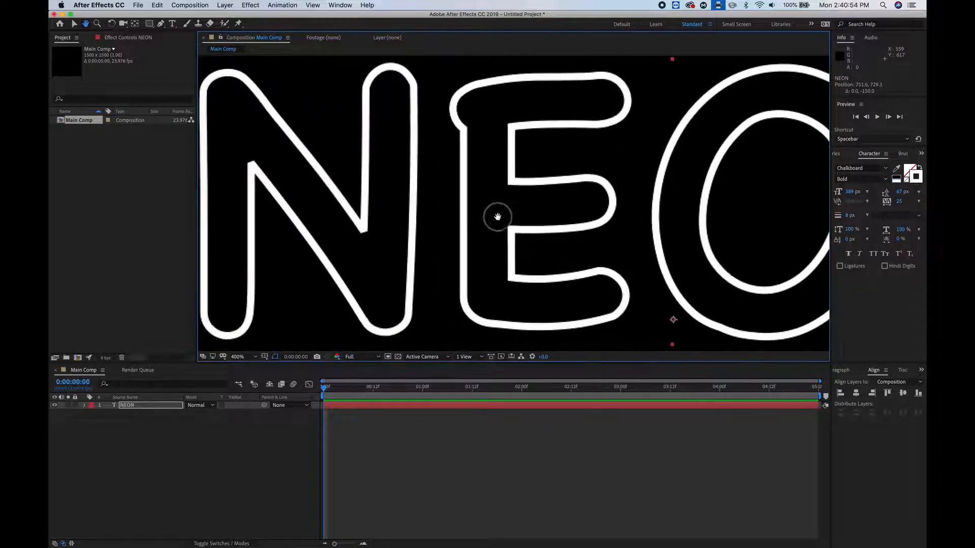
key("v")
left_click(841, 156)
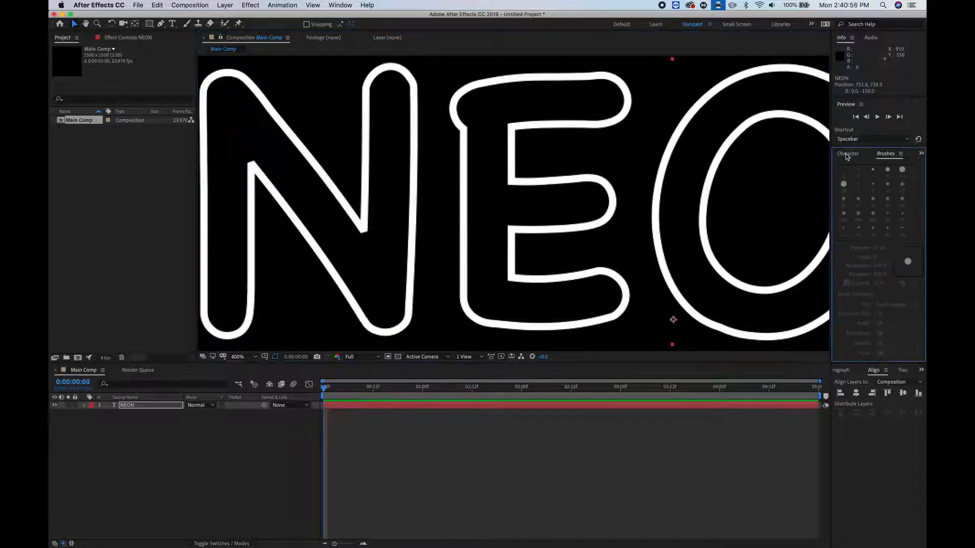
left_click(847, 156)
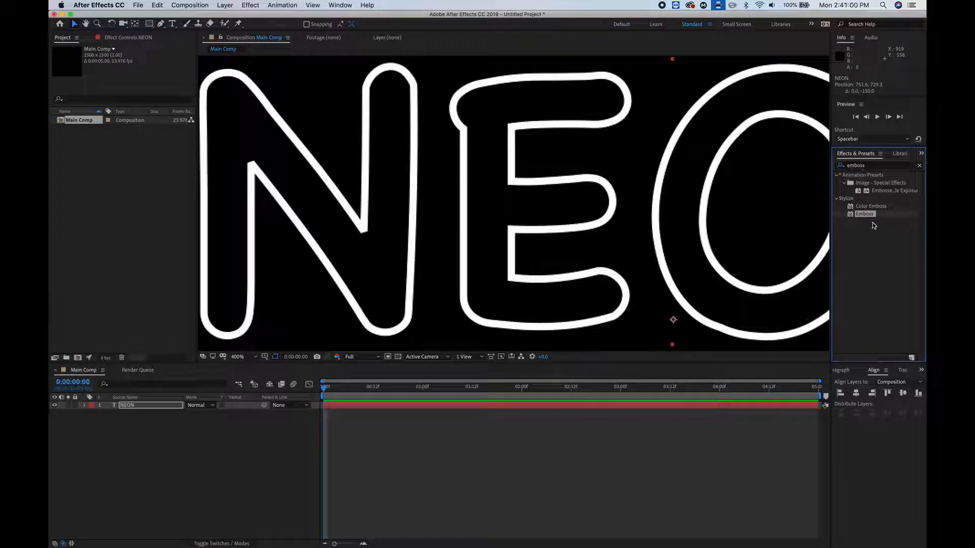
left_click_drag(865, 214, 596, 407)
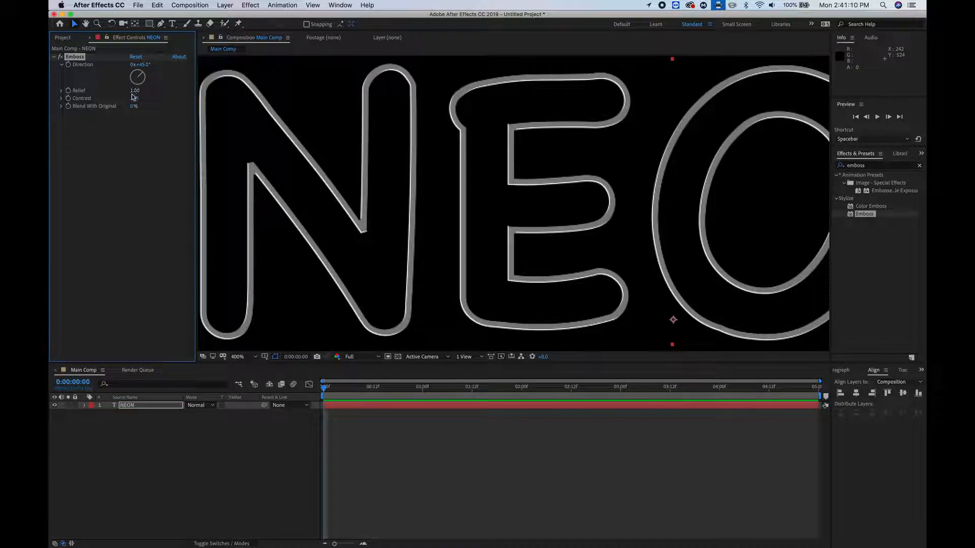
Step: Set the Emboss effect's Relief to 3.50 and its Contrast to 16
left_click_drag(134, 95, 145, 93)
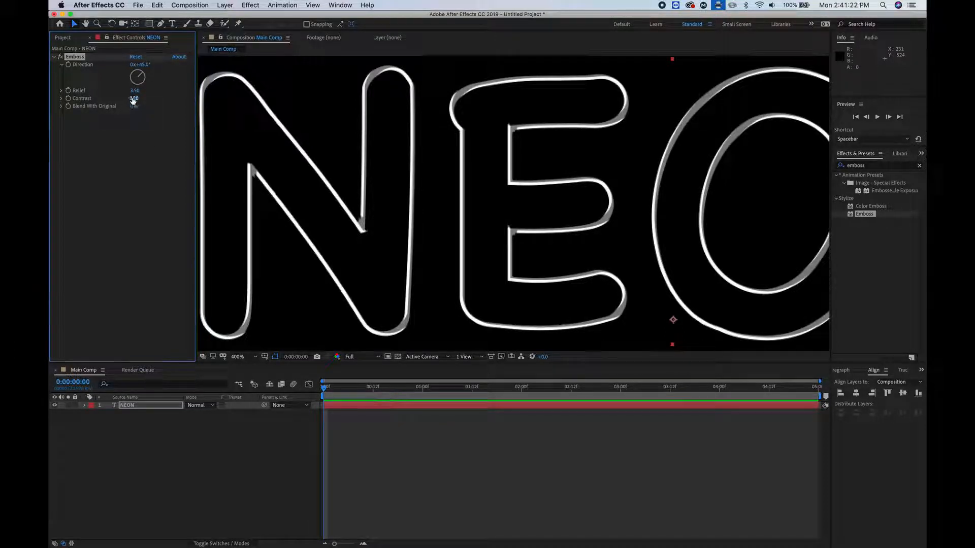
left_click_drag(134, 98, 93, 98)
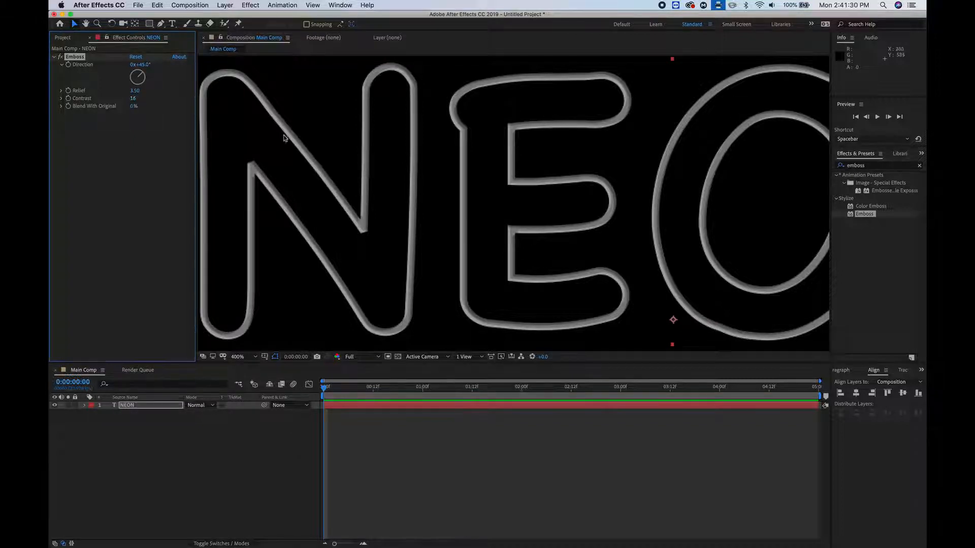
scroll(463, 235, "up", 1)
scroll(462, 235, "down", 1)
Step: Compare the NEON lettering with the Emboss effect switched off and on
left_click(60, 57)
left_click(60, 57)
left_click(60, 57)
left_click(60, 57)
scroll(506, 248, "down", 4)
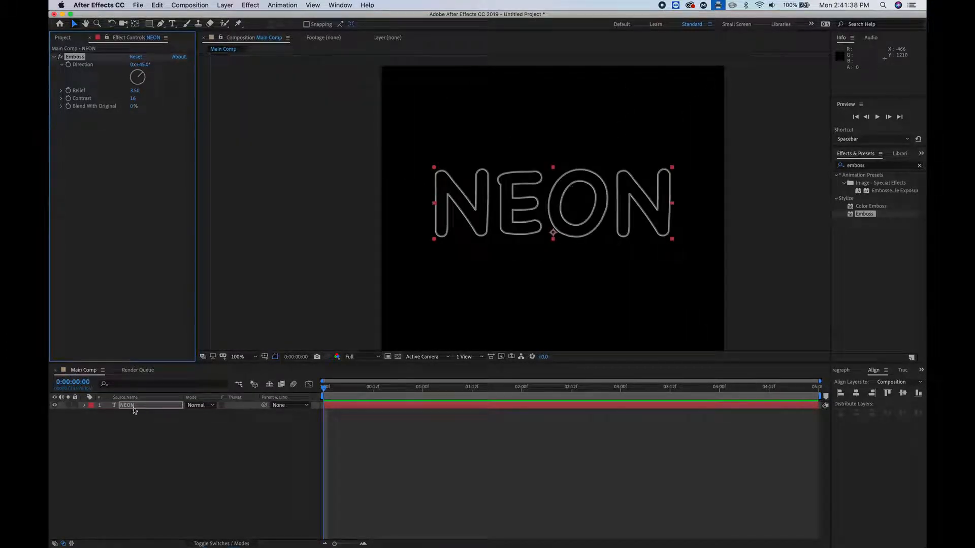
Step: Duplicate the NEON text layer in Main Comp
left_click(133, 406)
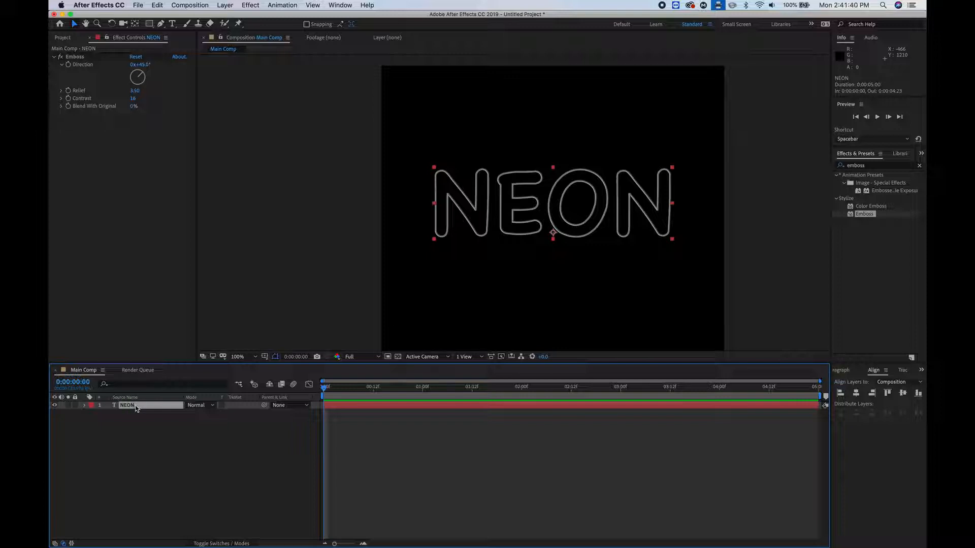
right_click(135, 405)
left_click(128, 410)
key("super+d")
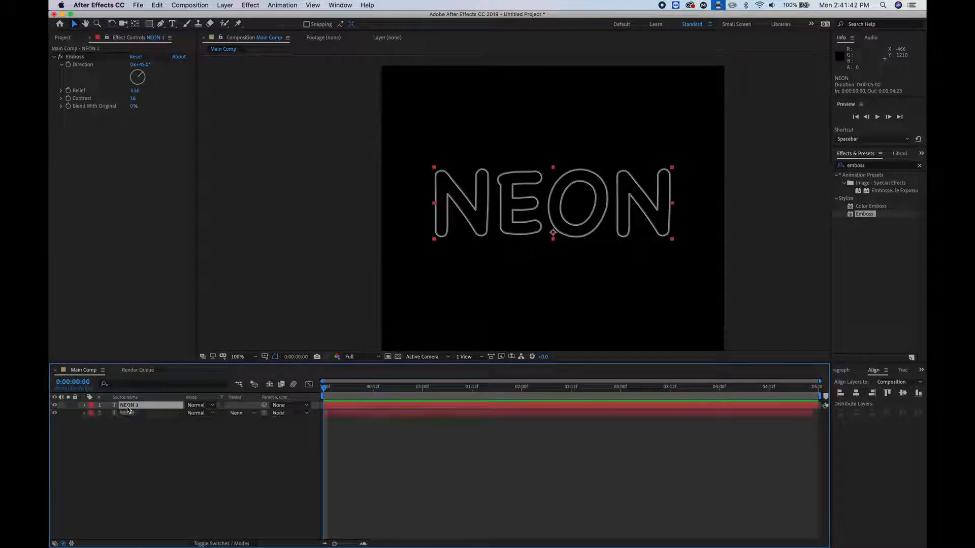
Step: Pre-compose the duplicated NEON layer as Neon Flicker, moving all attributes into the new composition
right_click(136, 406)
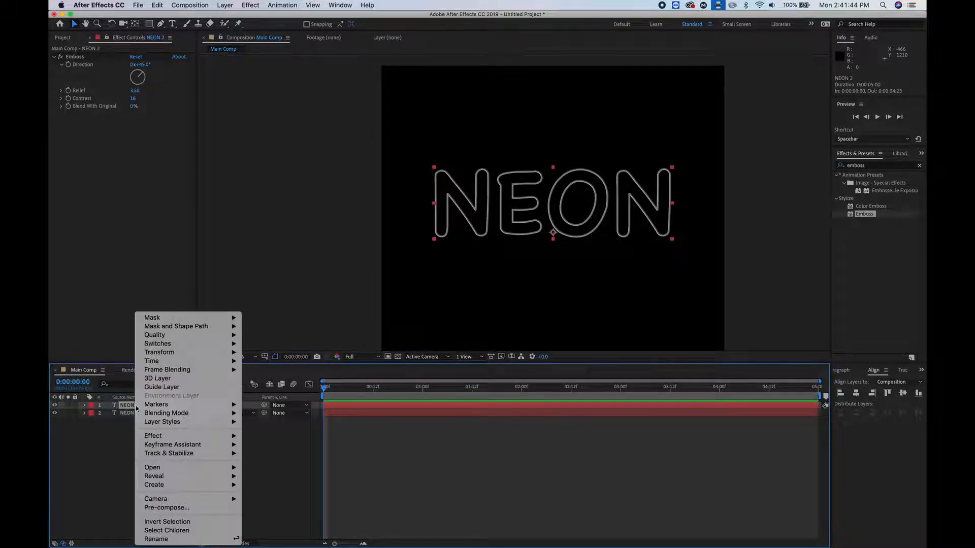
left_click(176, 509)
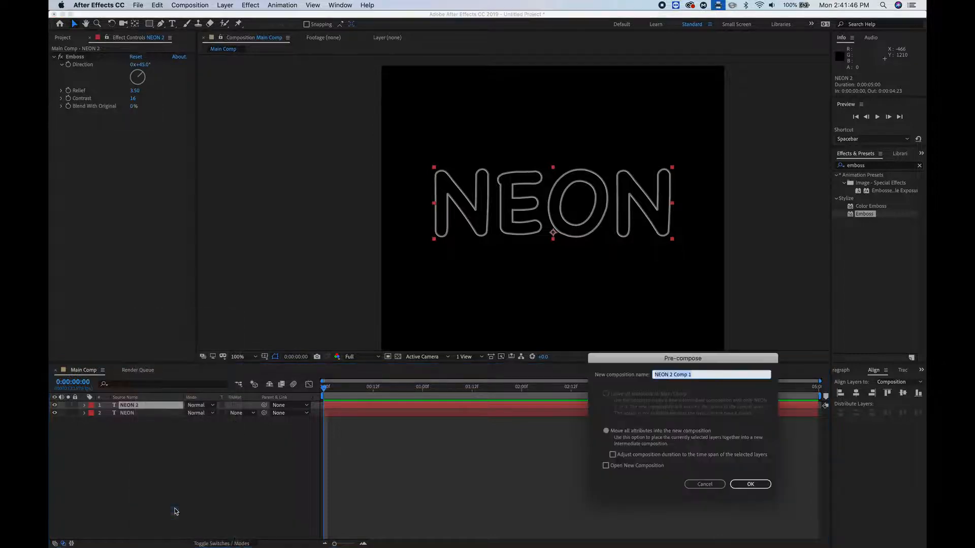
type("Neon")
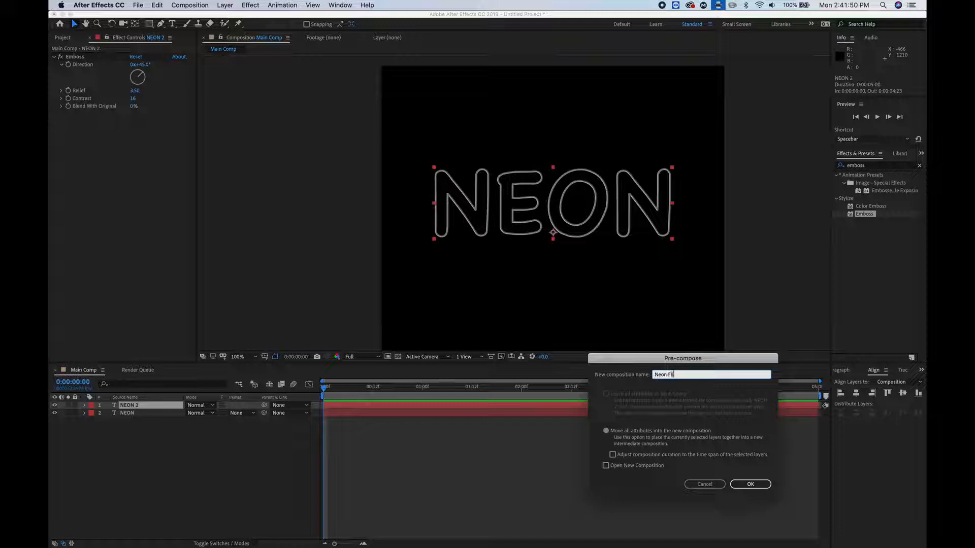
type(" Flicker")
key("Return")
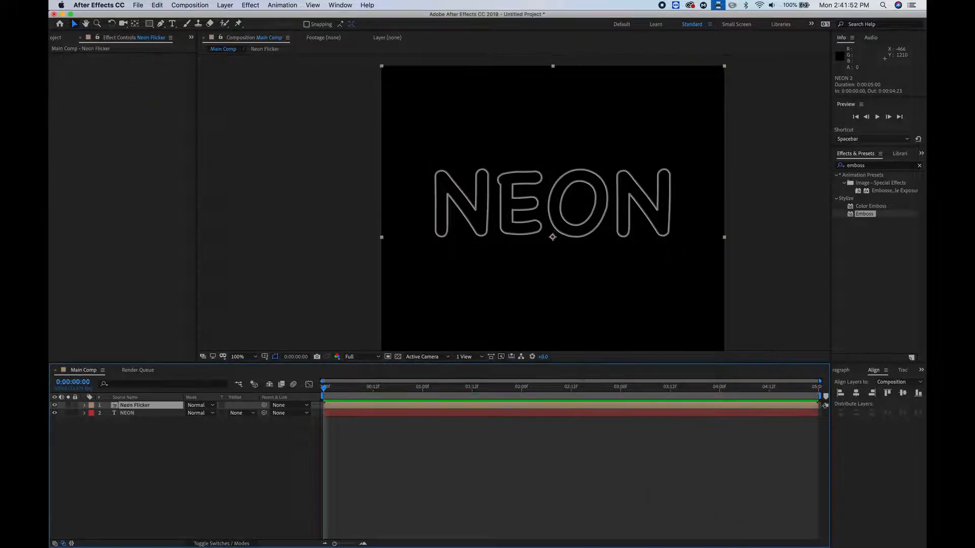
Step: Open the Neon Flicker composition and delete the Emboss effect from its text layer
double_click(134, 405)
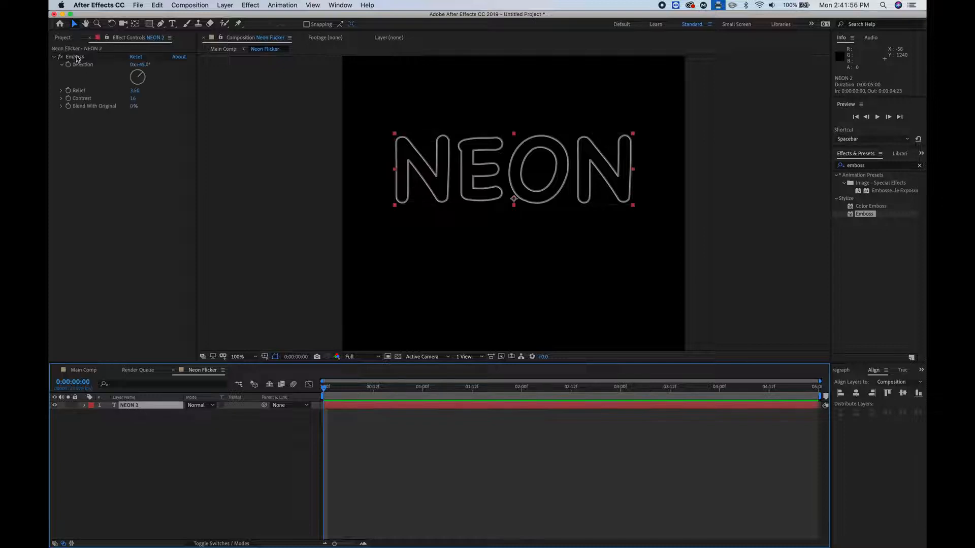
left_click(76, 57)
key("Delete")
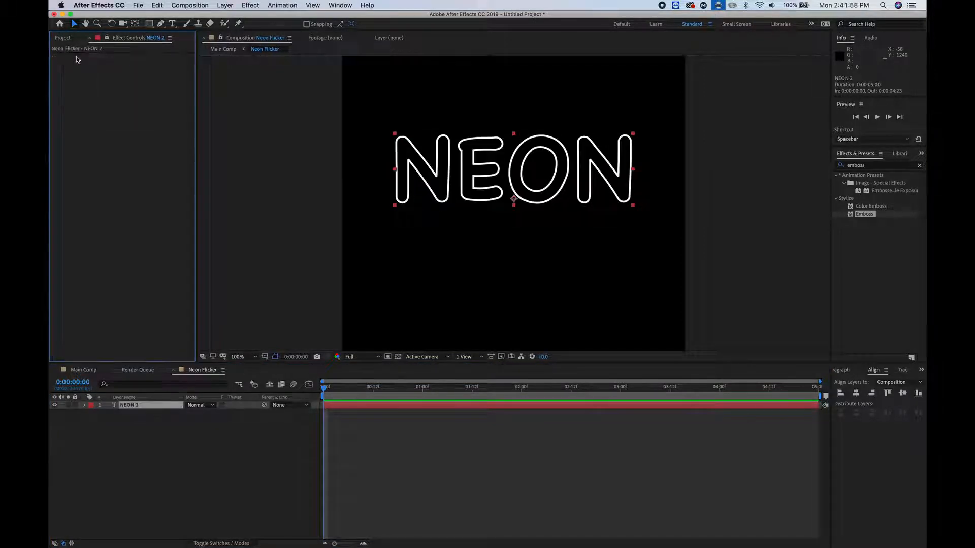
Step: Search the effects for "fill" and apply the Fill effect to the text layer in Neon Flicker
left_click(881, 168)
type("fill")
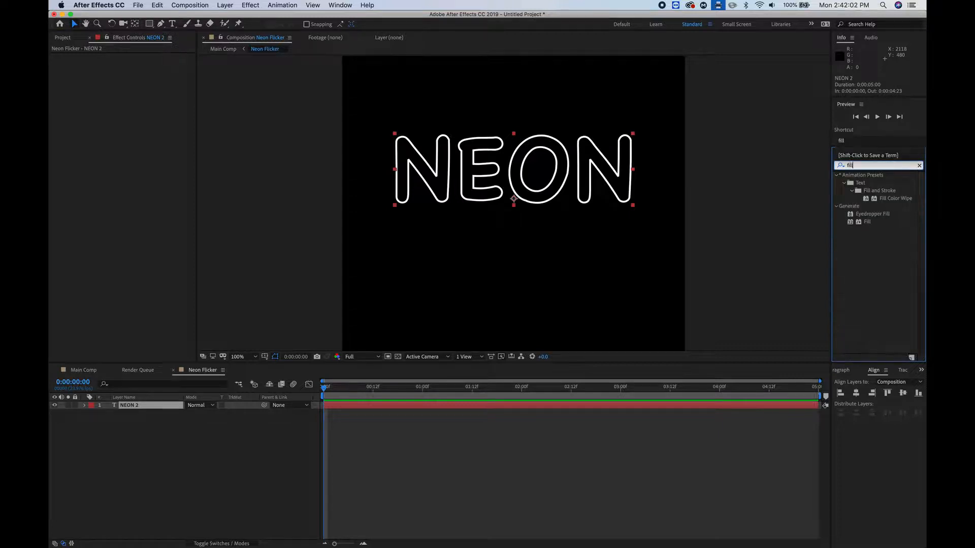
left_click_drag(861, 226, 633, 408)
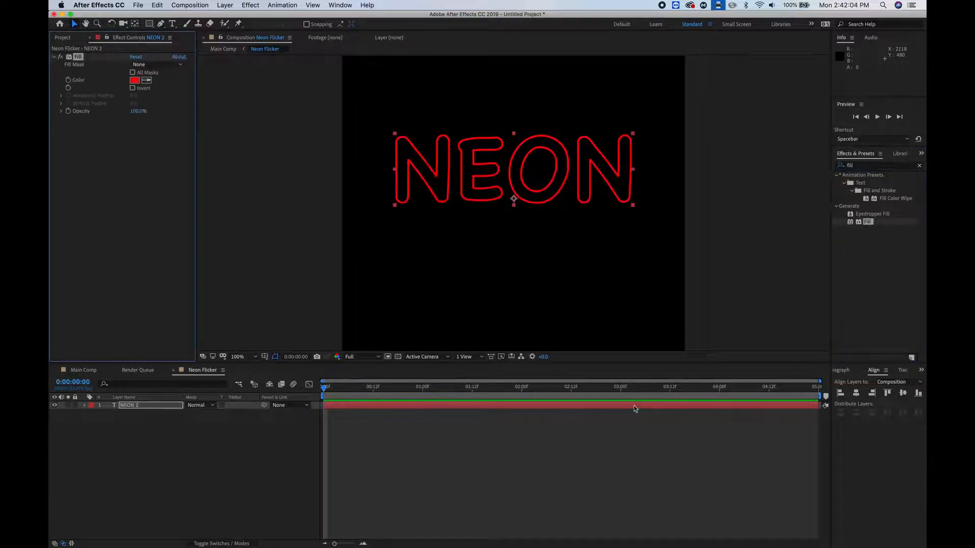
Step: Change the Fill effect's colour on the text layer to bright blue
left_click(134, 81)
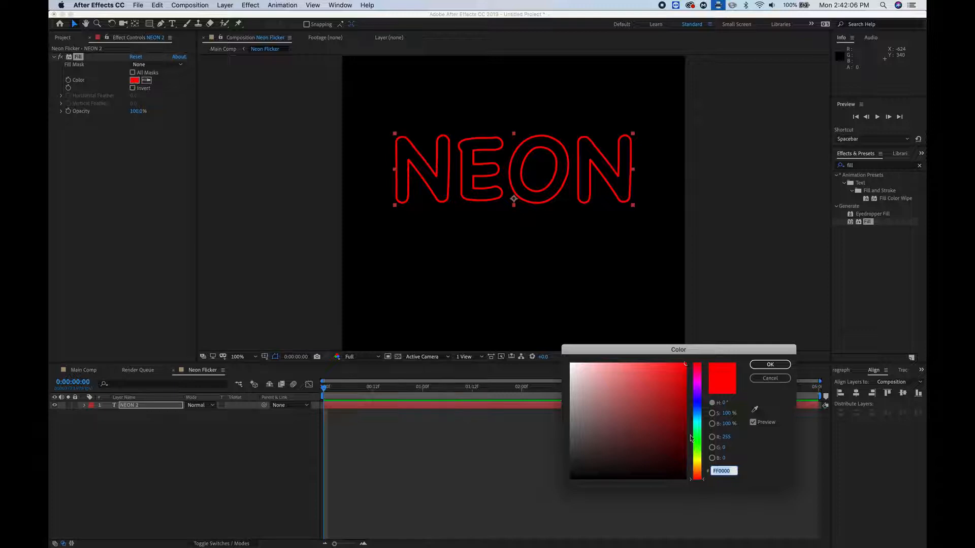
left_click_drag(699, 421, 699, 416)
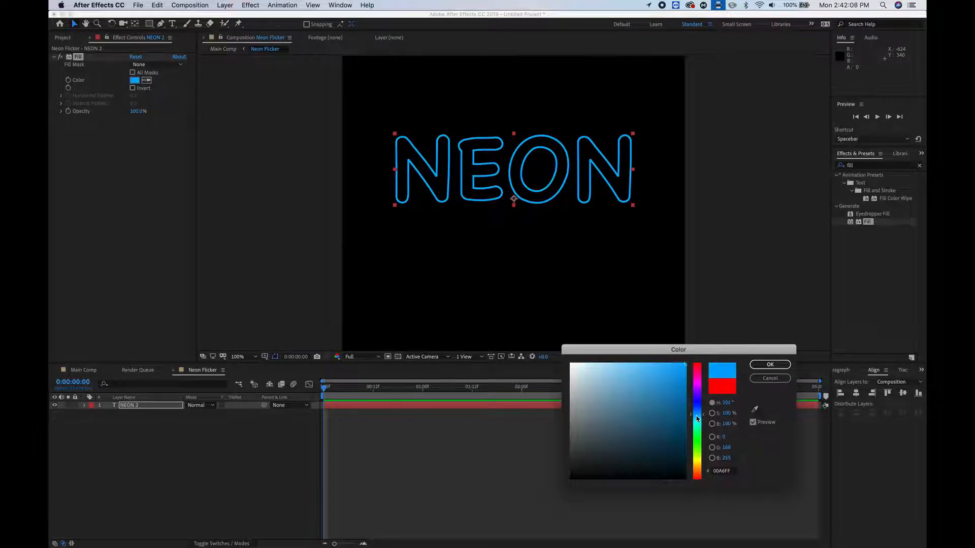
left_click(785, 364)
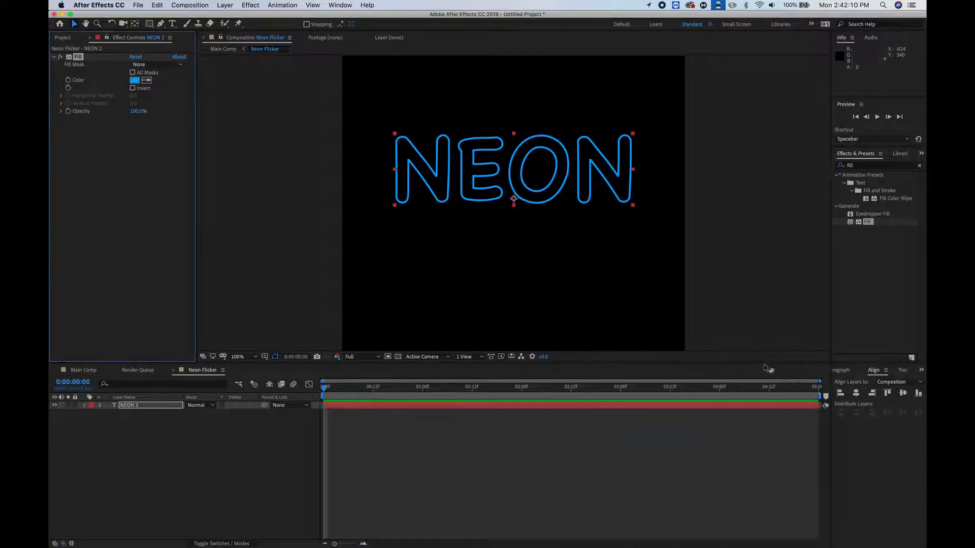
Step: Go to frame 8 in Neon Flicker and lower the text layer's opacity to 0%
key("period")
key("h")
left_click_drag(398, 135, 419, 200)
key("v")
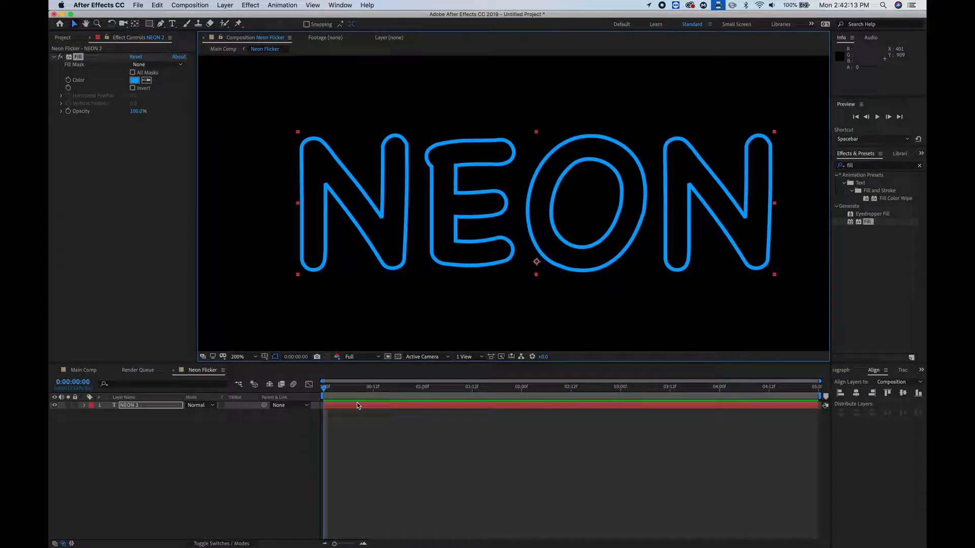
left_click(363, 544)
left_click_drag(344, 401, 389, 396)
left_click(144, 408)
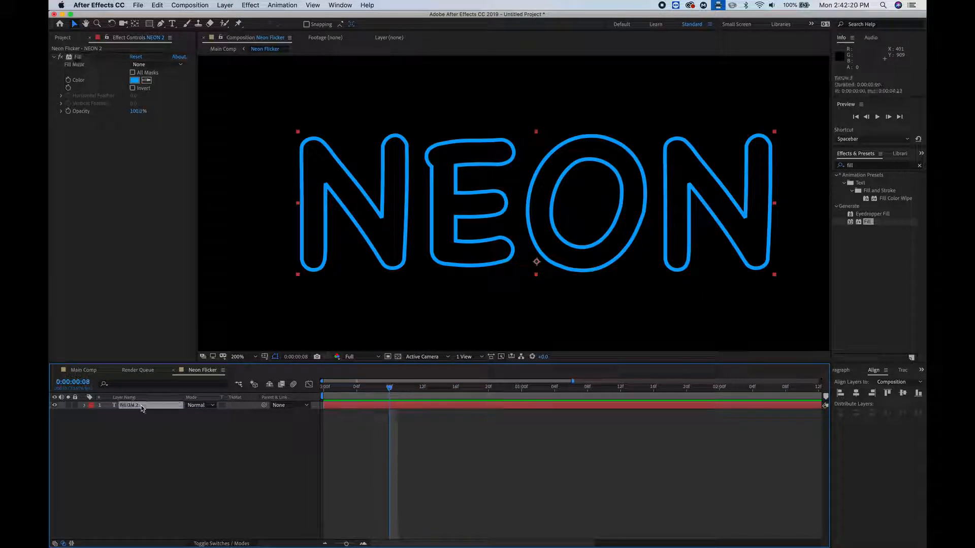
key("t")
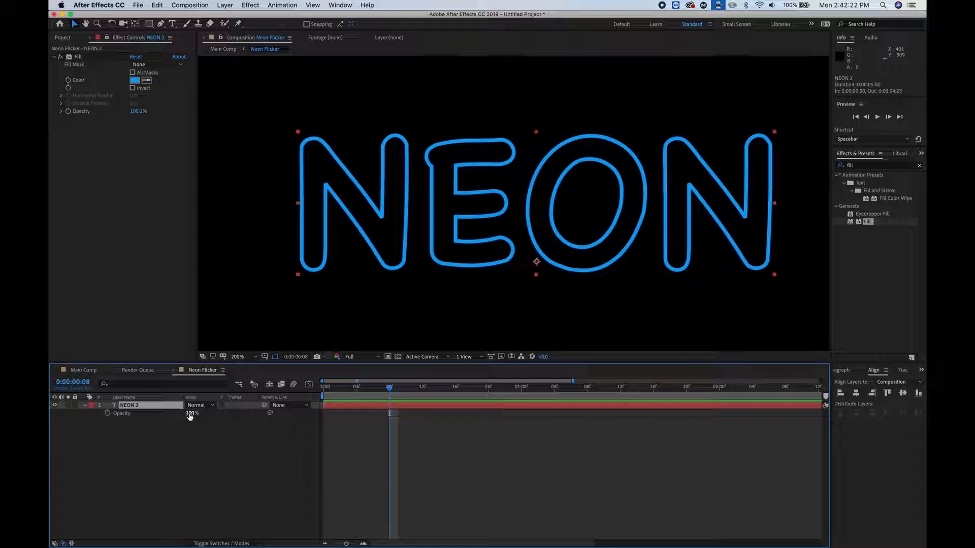
left_click_drag(190, 415, 100, 414)
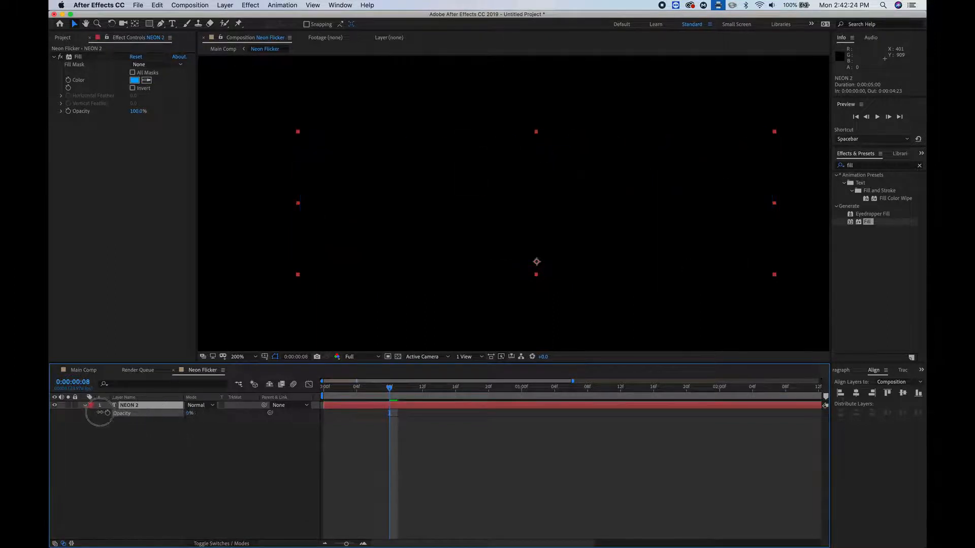
left_click_drag(189, 414, 158, 415)
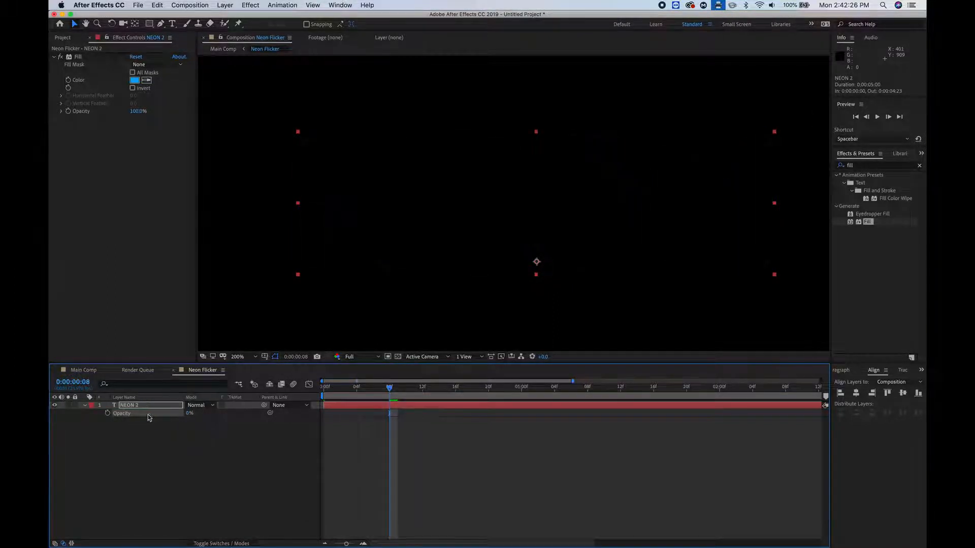
Step: Expand the text layer's Transform properties and start keyframing Opacity at frame 8
left_click(146, 404)
key("t")
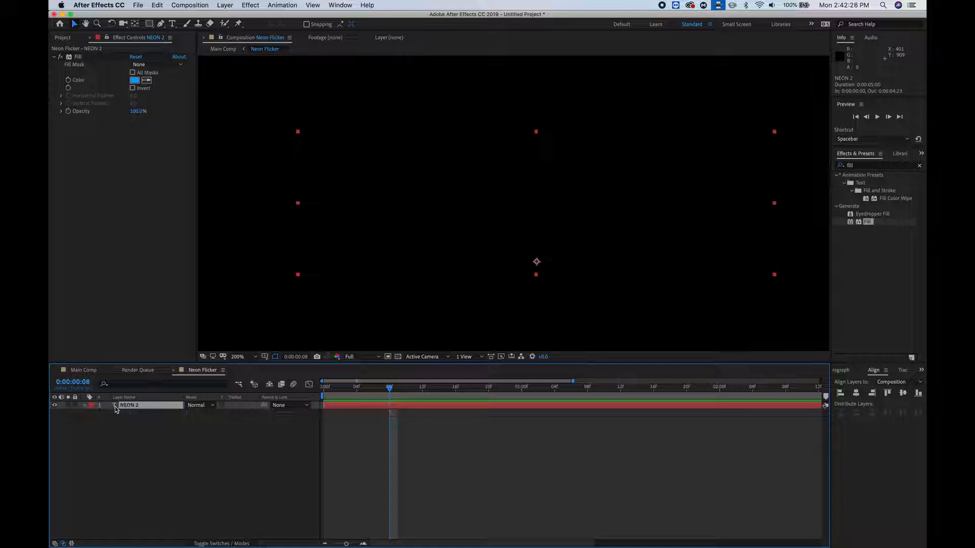
left_click(84, 406)
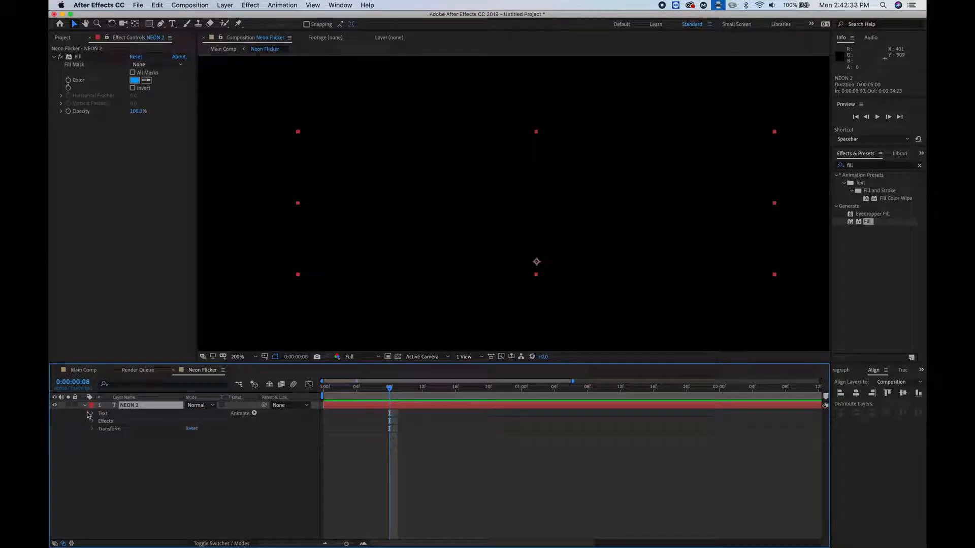
left_click(92, 430)
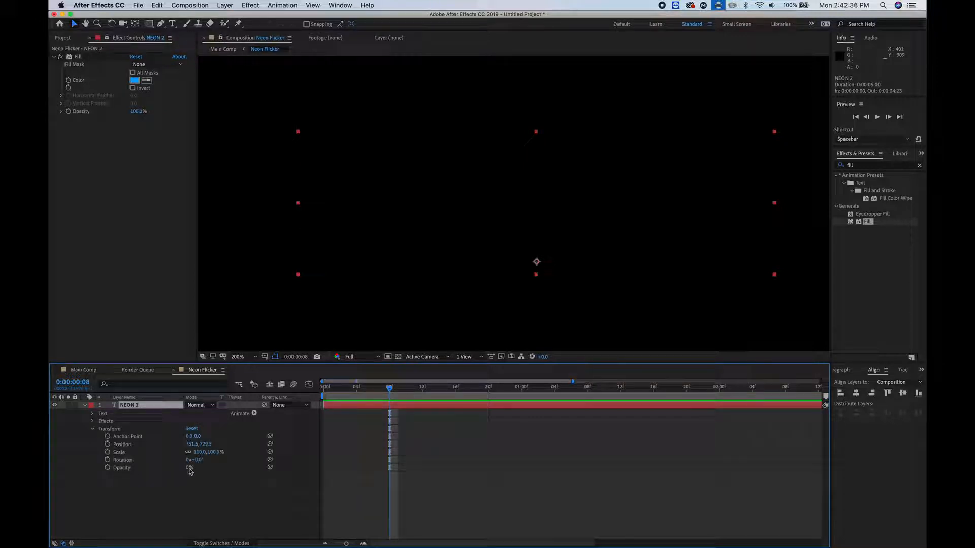
left_click(108, 468)
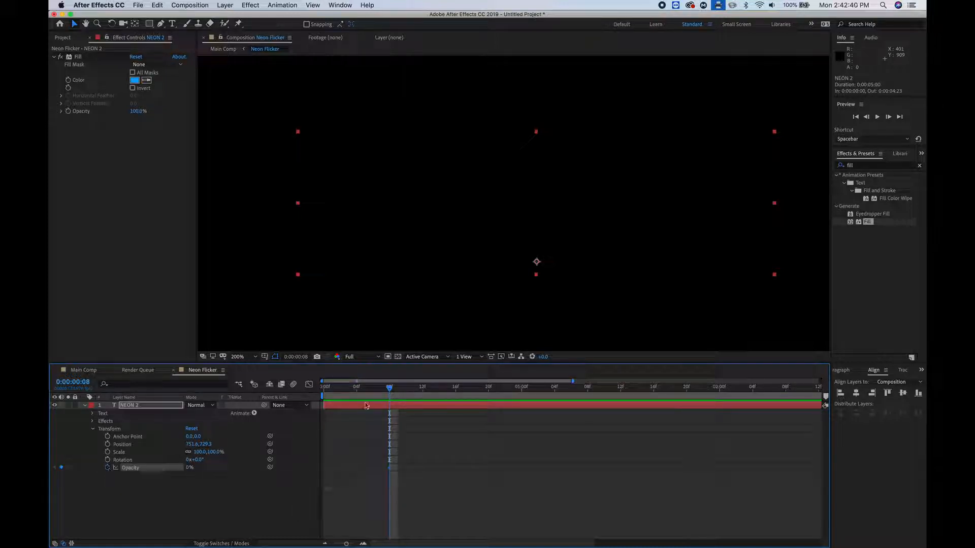
Step: Add Opacity keyframes of 60% at frame 10, 20% at frame 12 and 100% at frame 14
left_click_drag(389, 389, 405, 391)
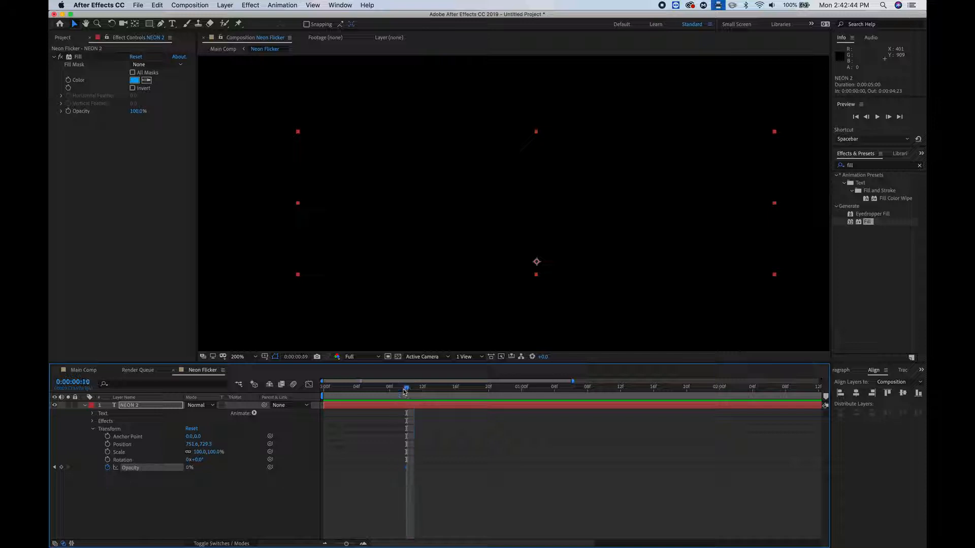
left_click(188, 468)
key("Return")
left_click(421, 390)
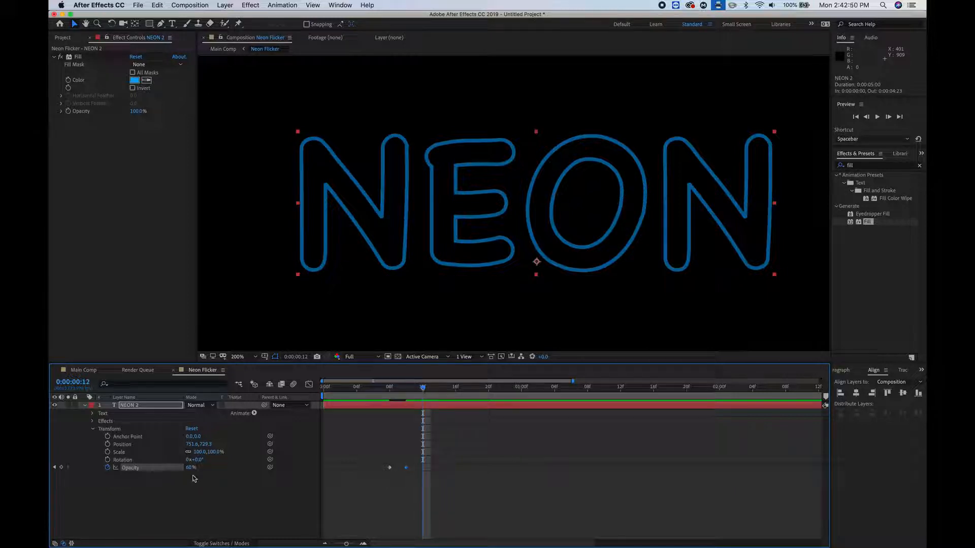
left_click(188, 468)
key("Return")
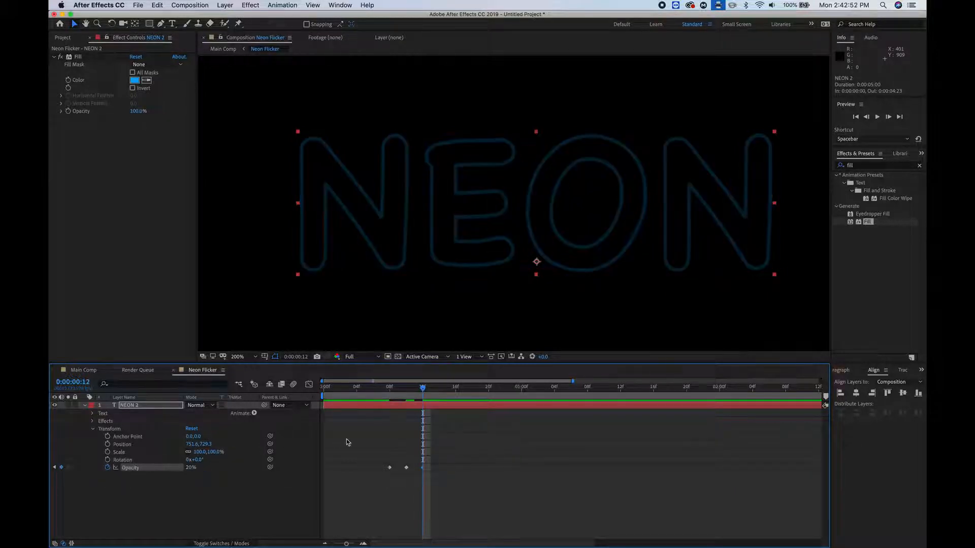
left_click_drag(425, 394, 440, 394)
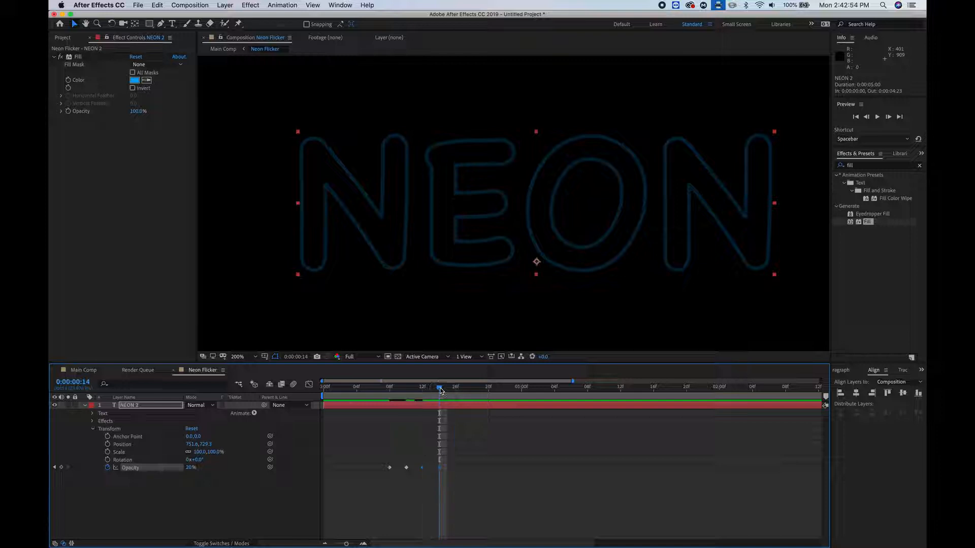
left_click(187, 468)
key("Return")
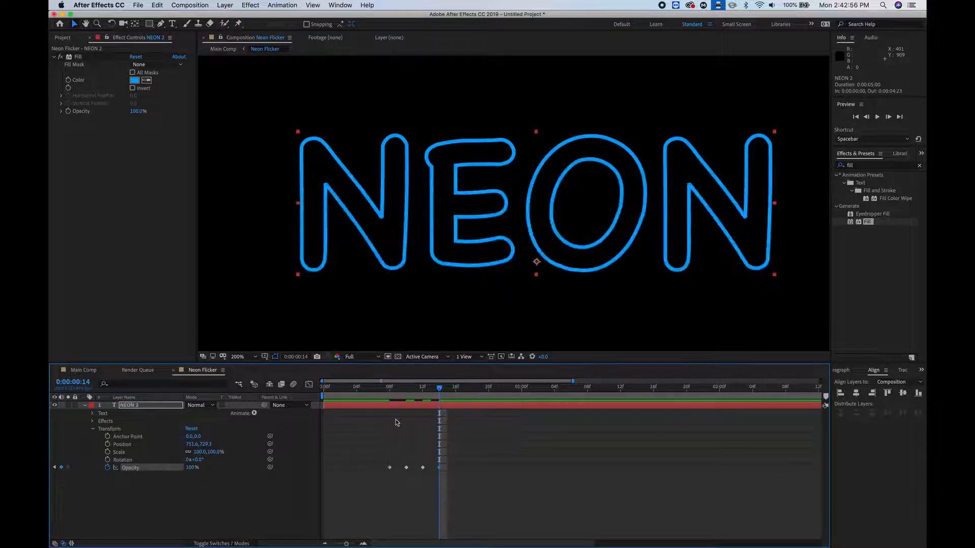
Step: Play back the opacity flicker in Neon Flicker and show the full composition duration in the timeline
key("space")
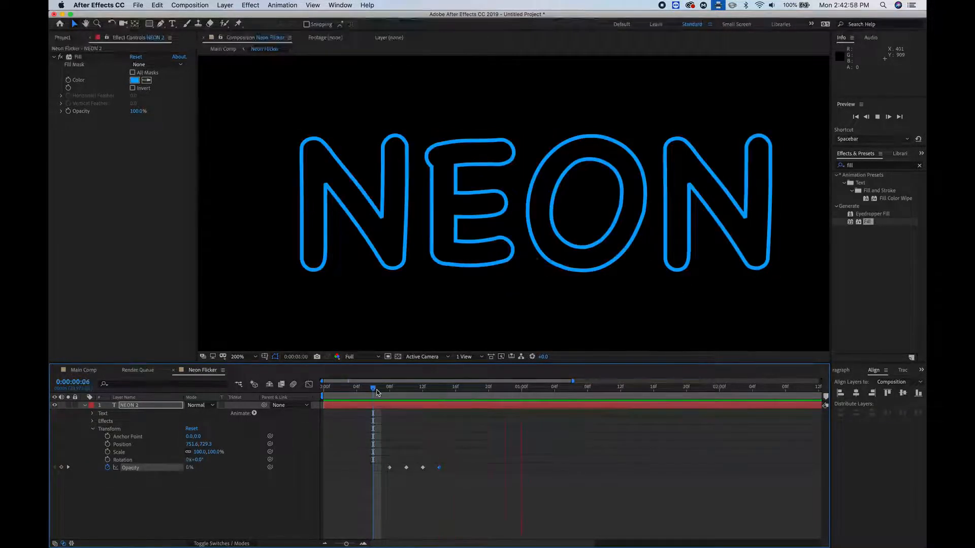
key("space")
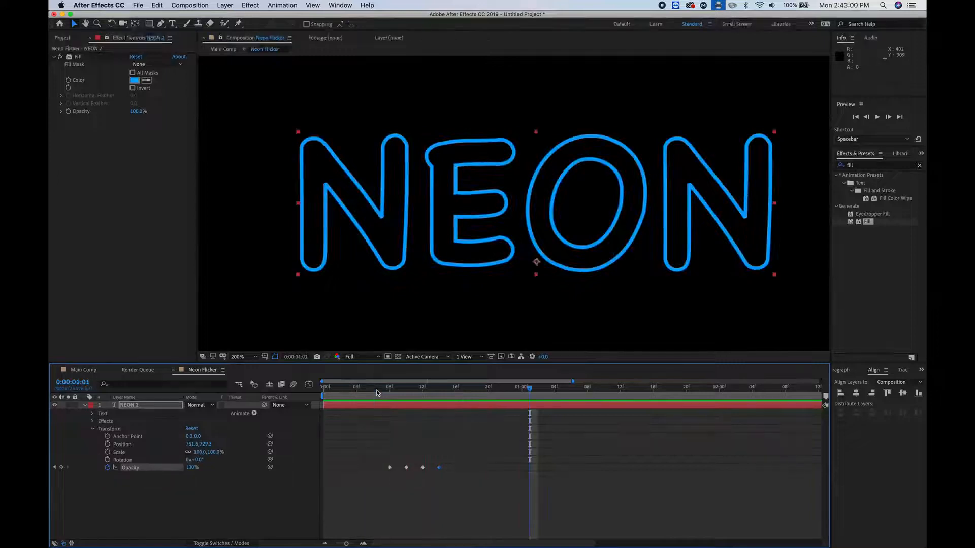
left_click(325, 543)
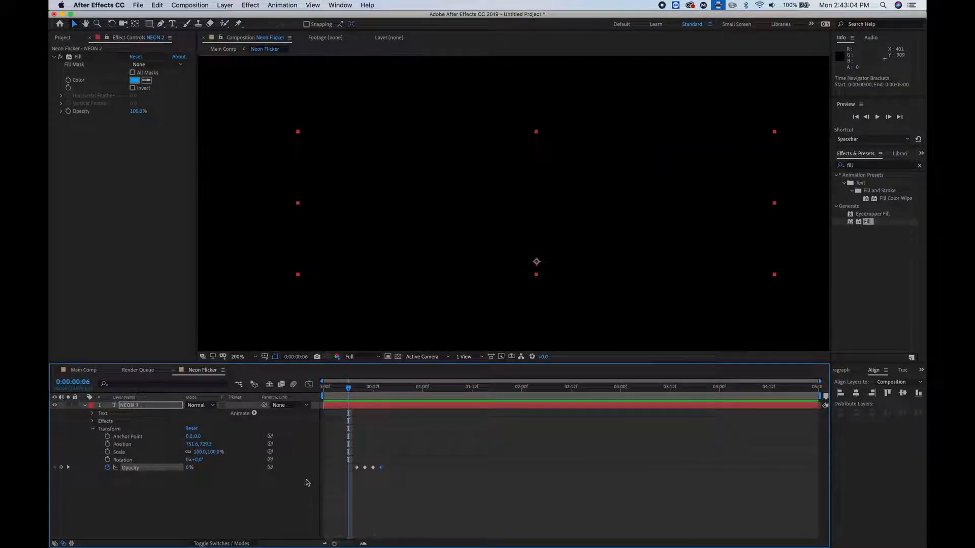
Step: Save the project as Neon Tutorial in the Documents folder
key("cmd+s")
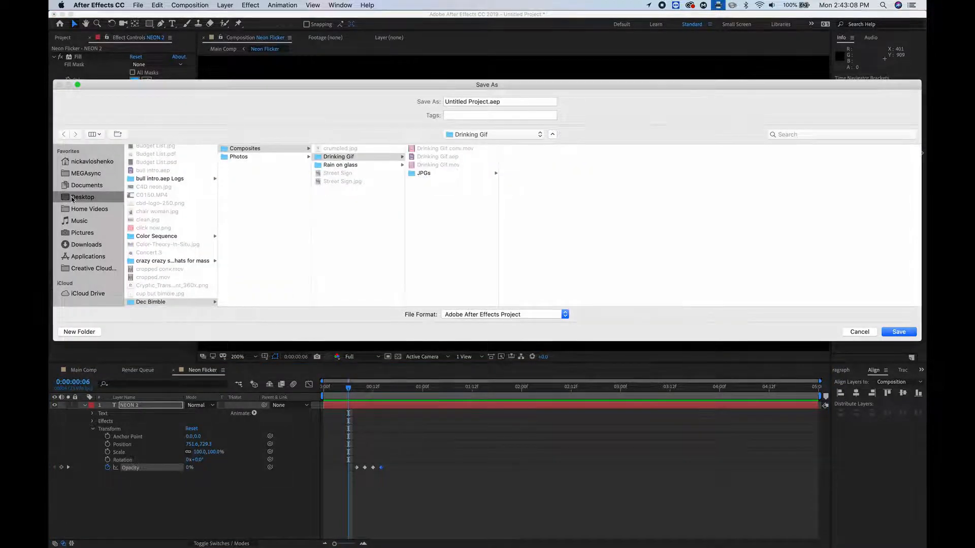
left_click(83, 185)
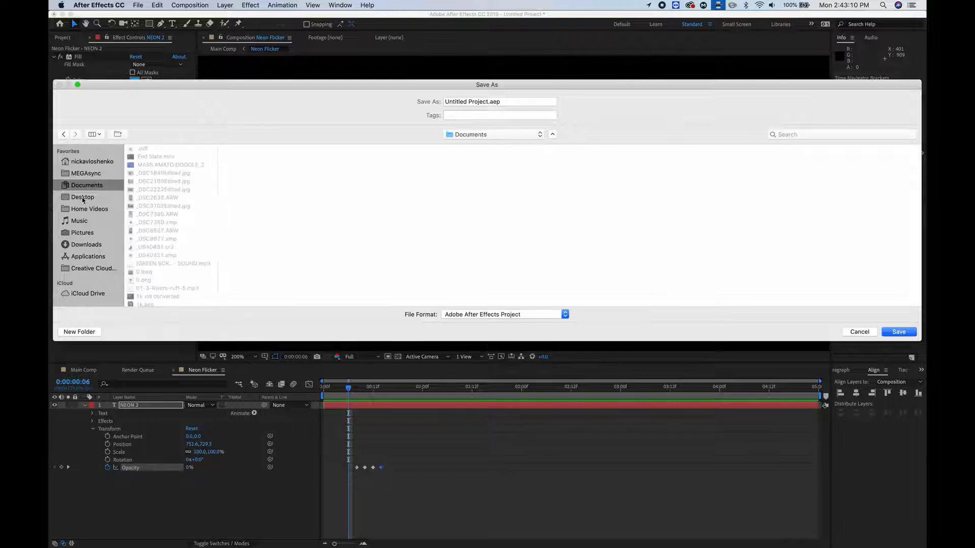
triple_click(484, 103)
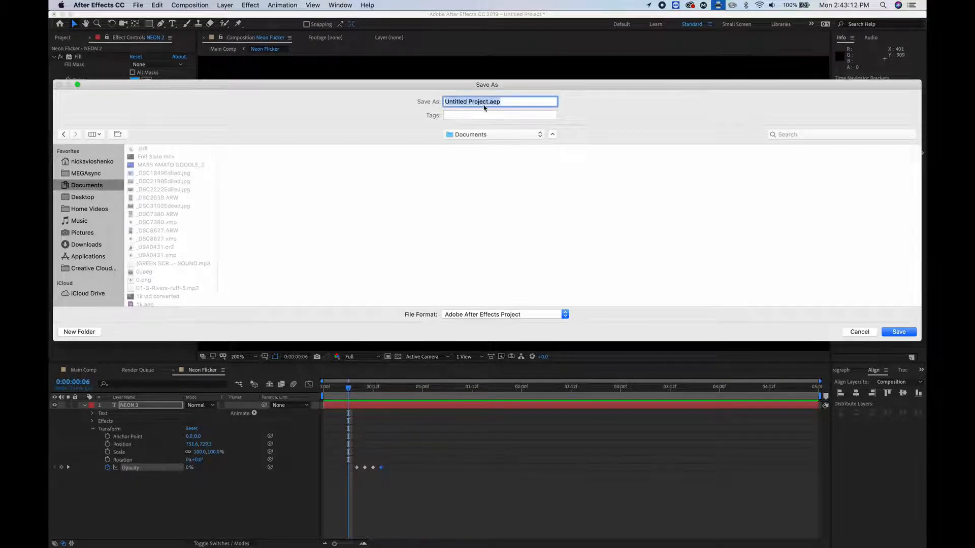
type("Neon Tutorial")
key("Return")
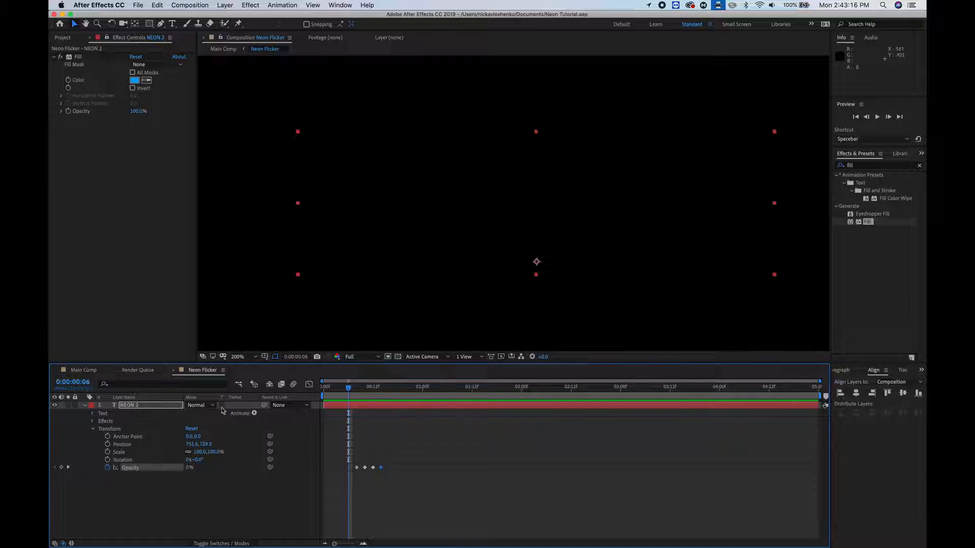
Step: Switch to Main Comp and play back the flicker over the embossed NEON text
left_click(83, 370)
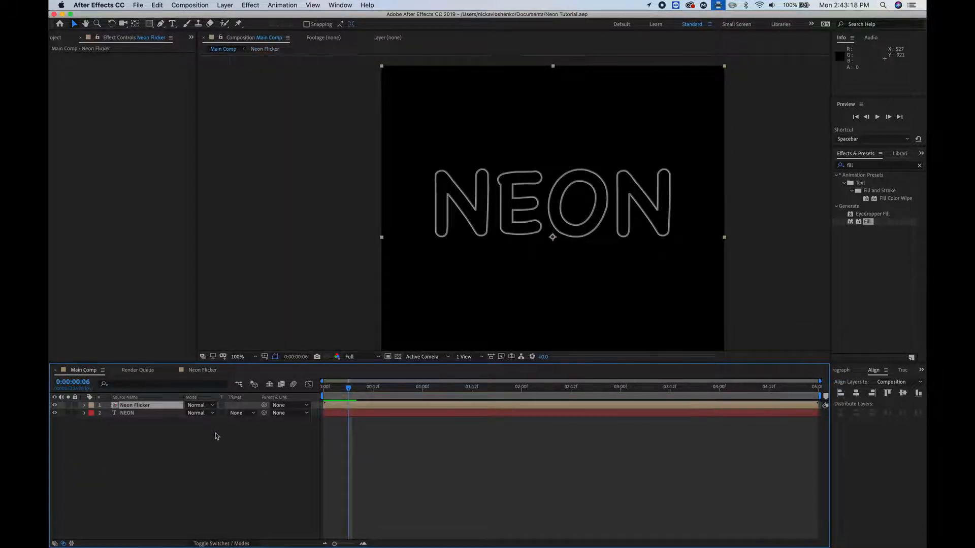
key("space")
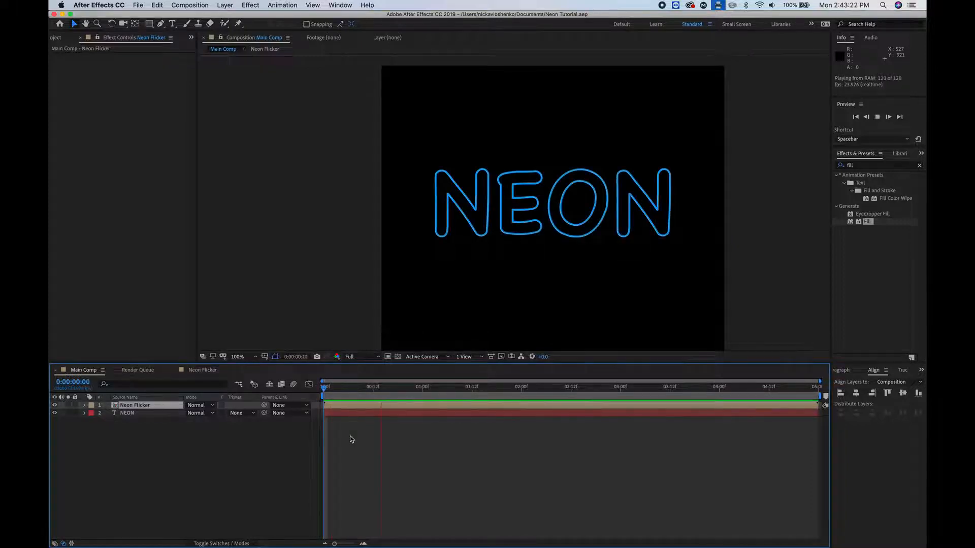
left_click(357, 389)
left_click_drag(355, 390, 333, 390)
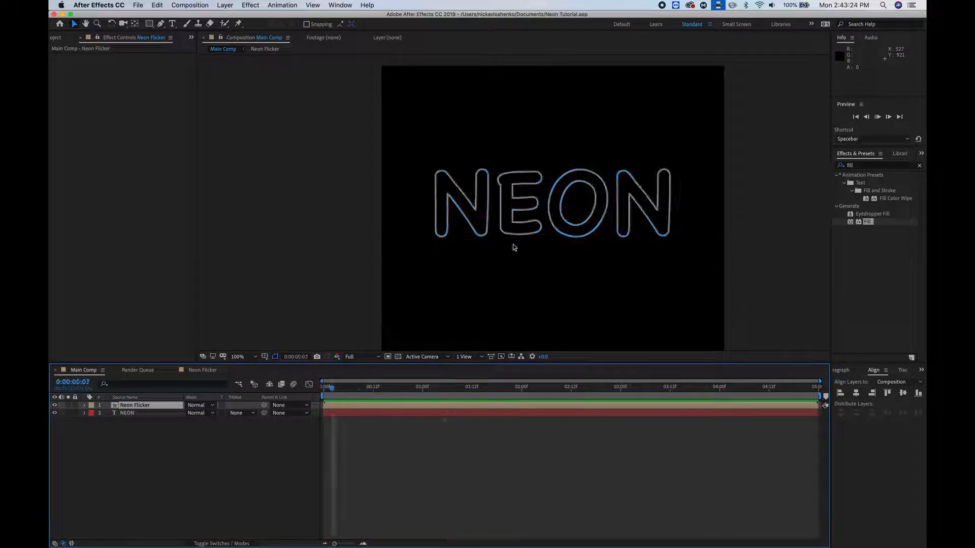
key("space")
key("space")
scroll(520, 231, "up", 1)
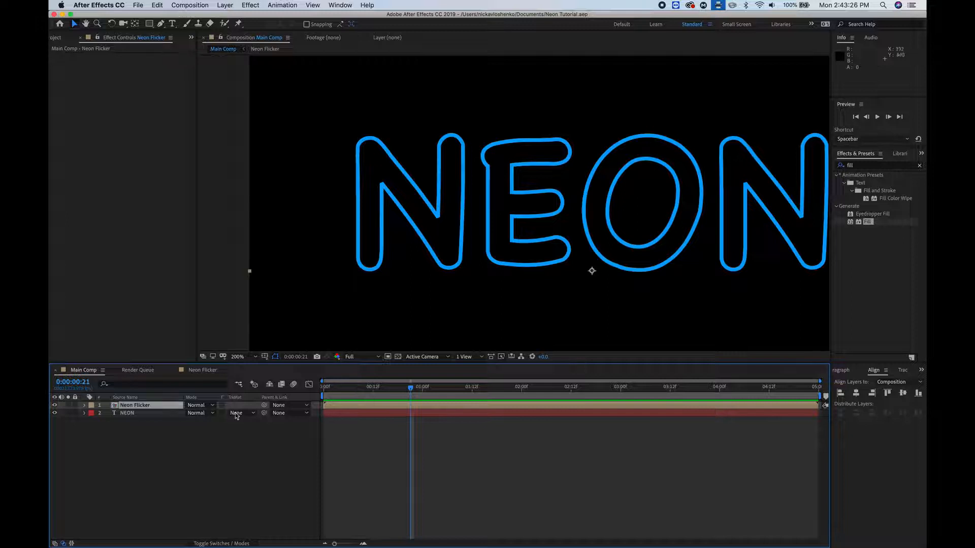
Step: Compare Main Comp with the Neon Flicker layer hidden and shown, and inspect the blue outlines up close
left_click(54, 405)
left_click(55, 405)
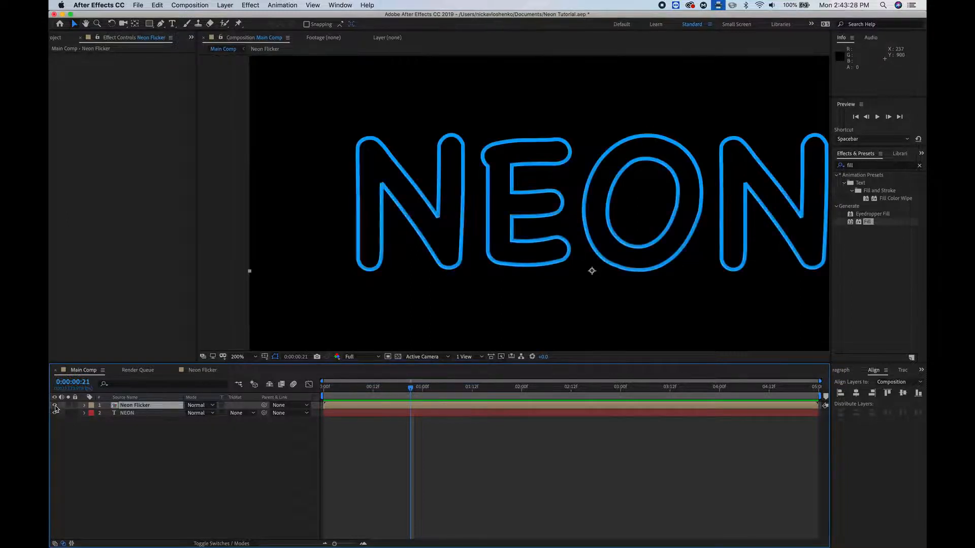
scroll(511, 251, "up", 2)
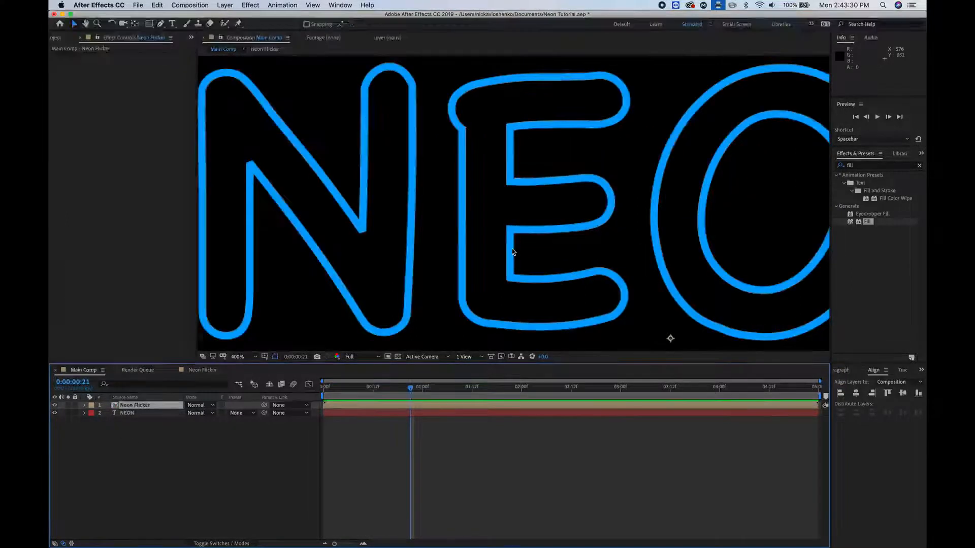
scroll(511, 251, "down", 2)
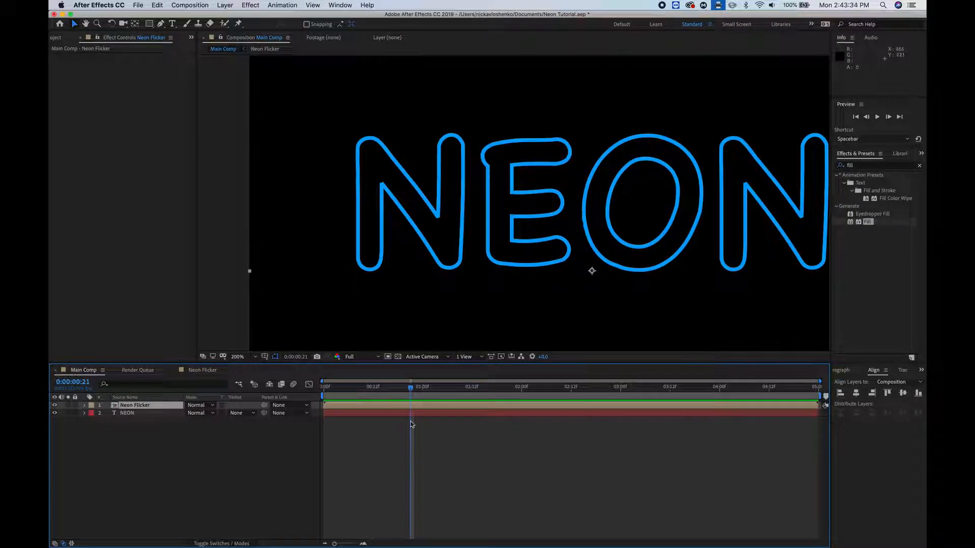
Step: Open the Neon Flicker composition, scrub through its opacity keyframes to frame 15 and return to Main Comp
left_click(132, 406)
double_click(133, 407)
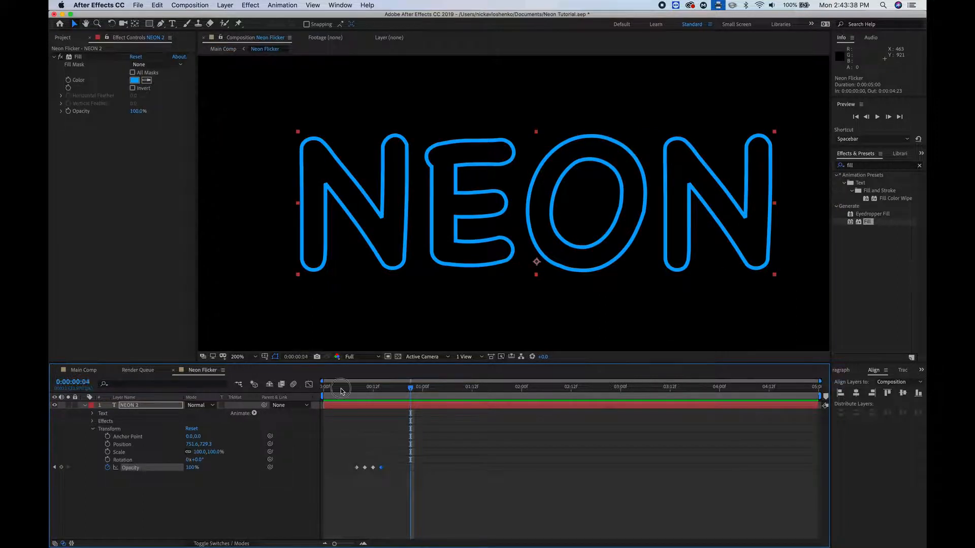
left_click_drag(340, 391, 385, 389)
left_click(81, 369)
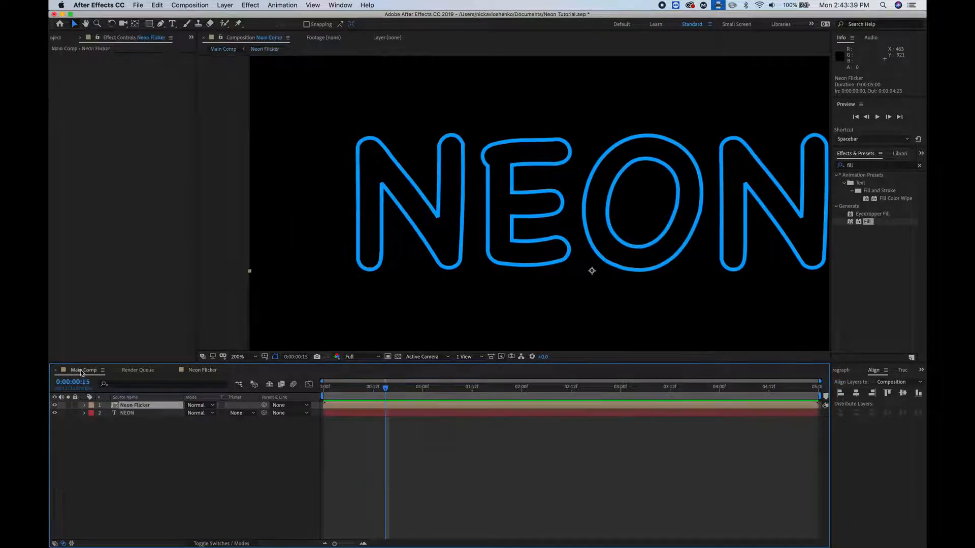
Step: Apply the Fast Box Blur effect to the Neon Flicker layer in Main Comp and set its blur radius to 67
left_click(130, 408)
key("h")
left_click_drag(616, 207, 559, 216)
key("v")
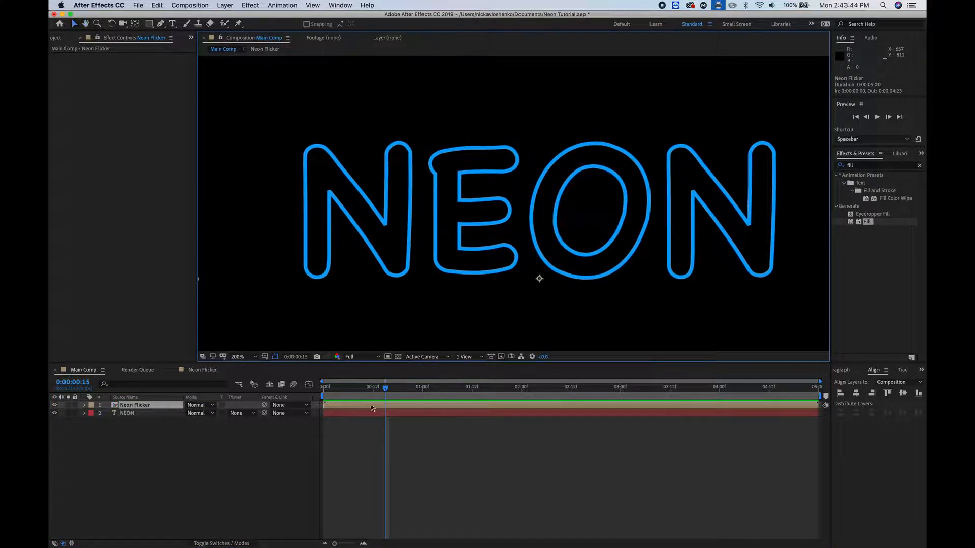
left_click(362, 409)
left_click(861, 166)
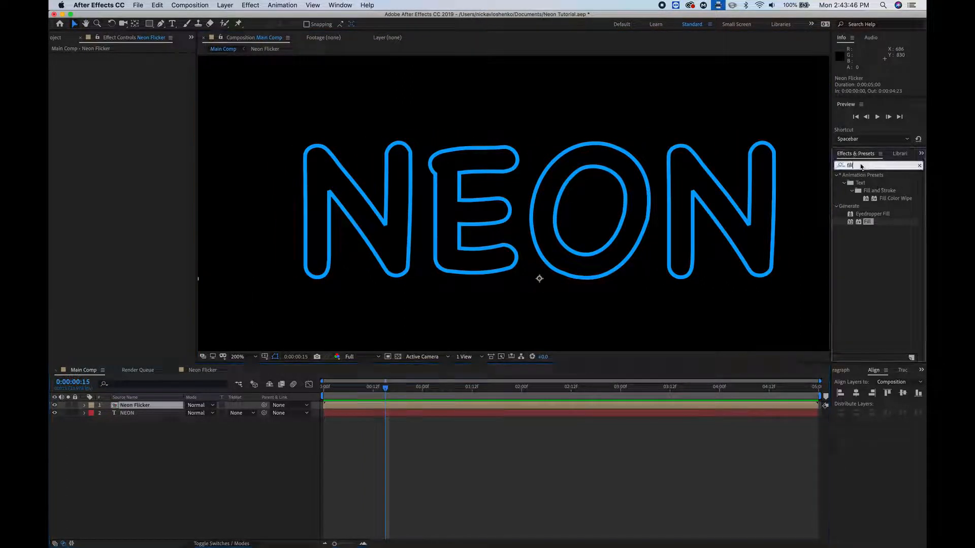
type("fast")
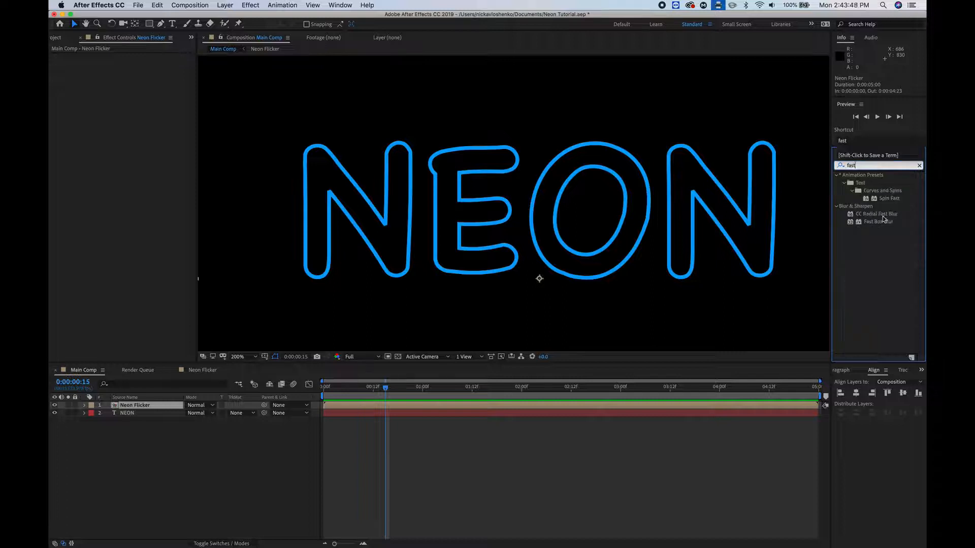
left_click_drag(880, 222, 575, 405)
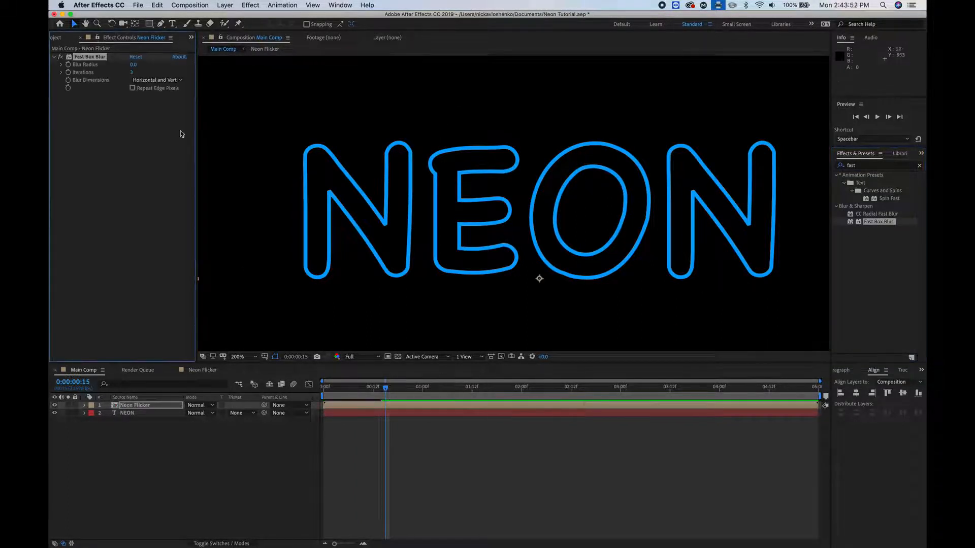
left_click_drag(133, 67, 167, 63)
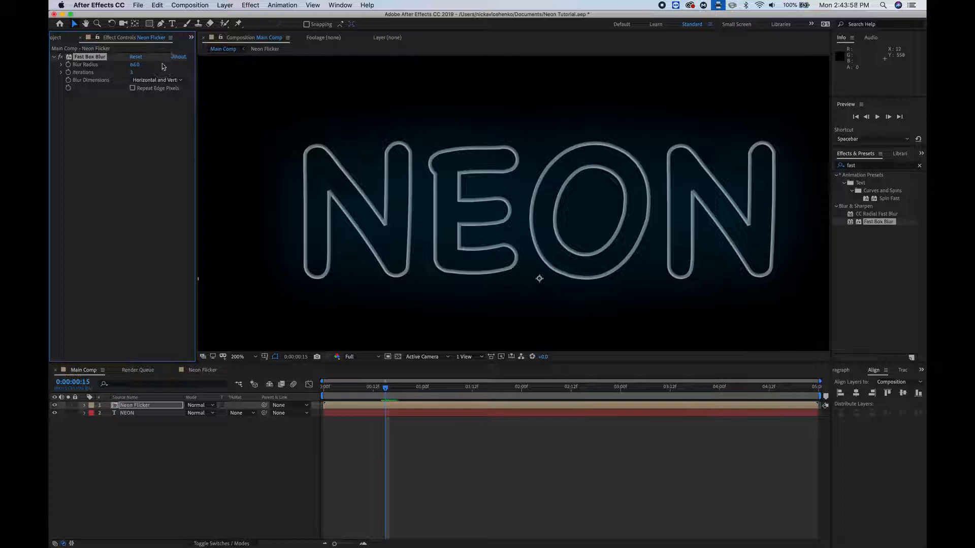
Step: Set the Neon Flicker layer's blending mode to Add and reveal its opacity property
left_click(196, 405)
left_click(208, 269)
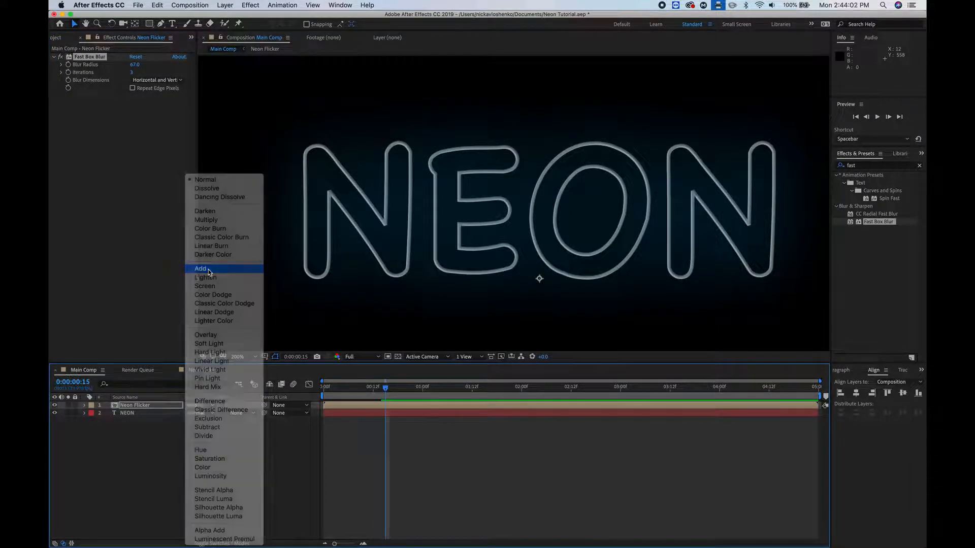
left_click(136, 406)
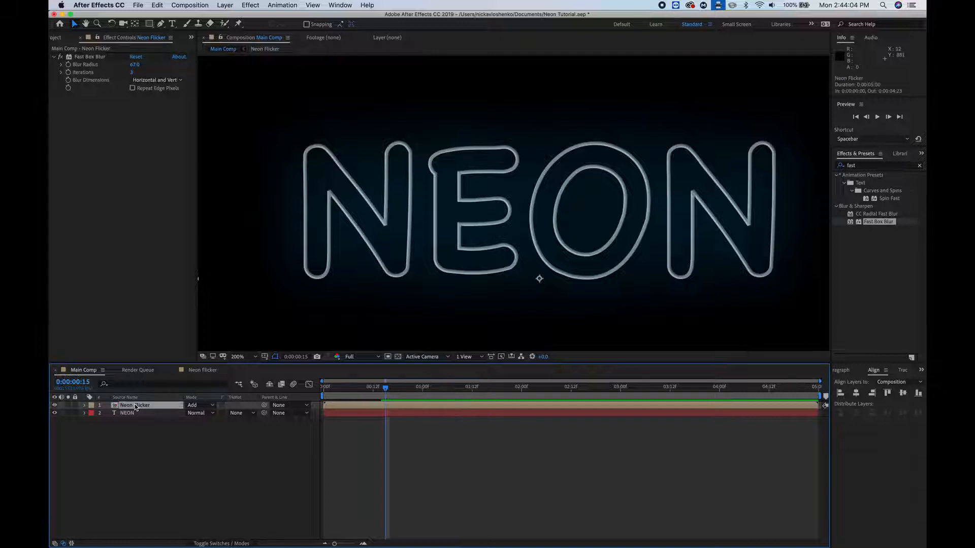
key("t")
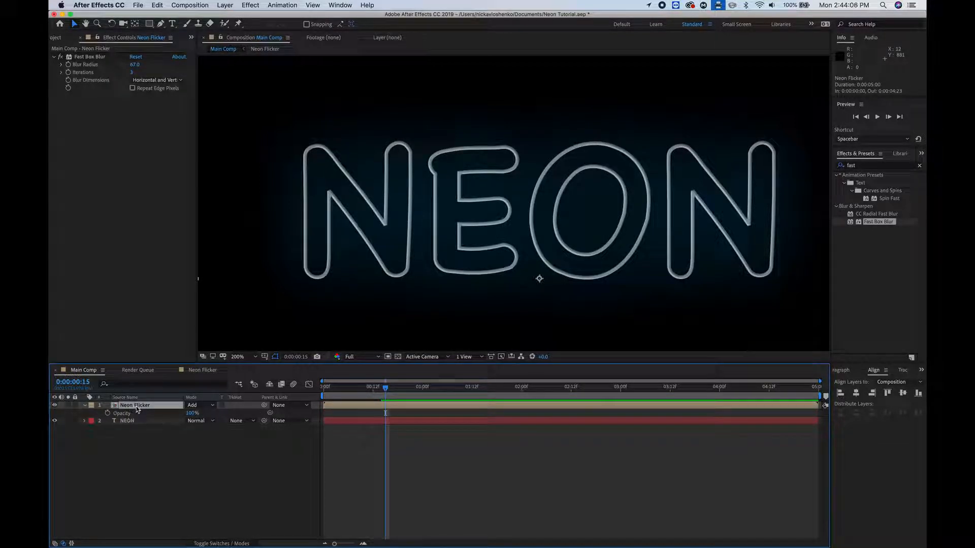
Step: Duplicate the Neon Flicker layer and give the upper copy 60% opacity and a blur radius of 27
key("super+d")
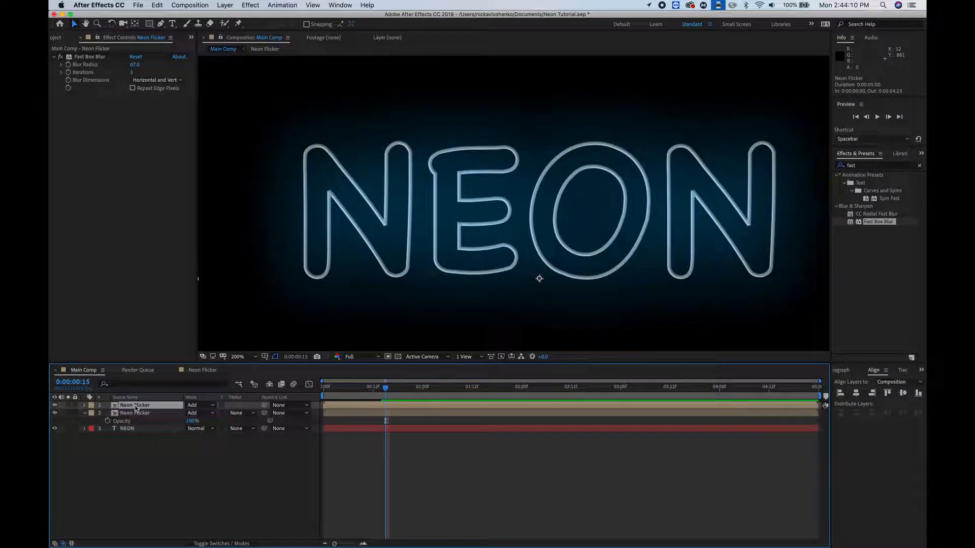
key("t")
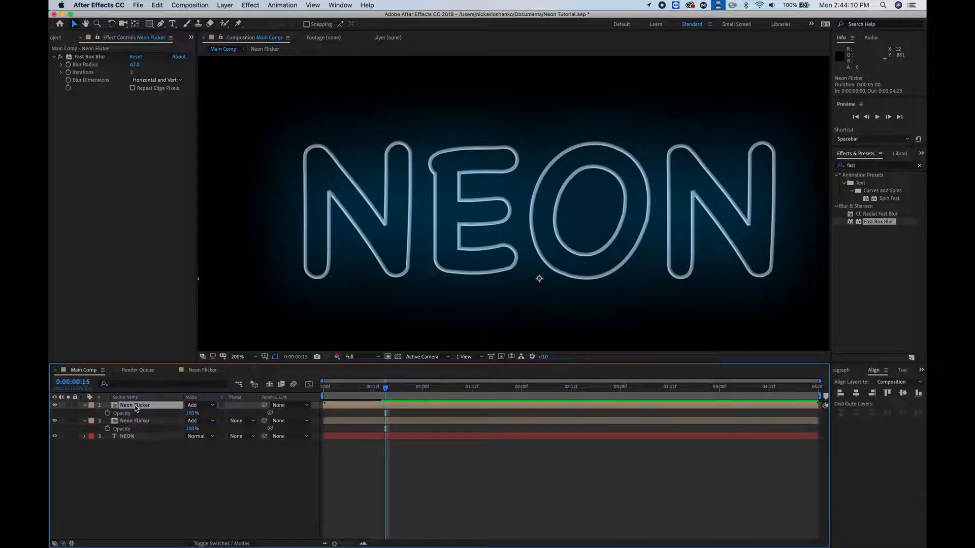
left_click(192, 414)
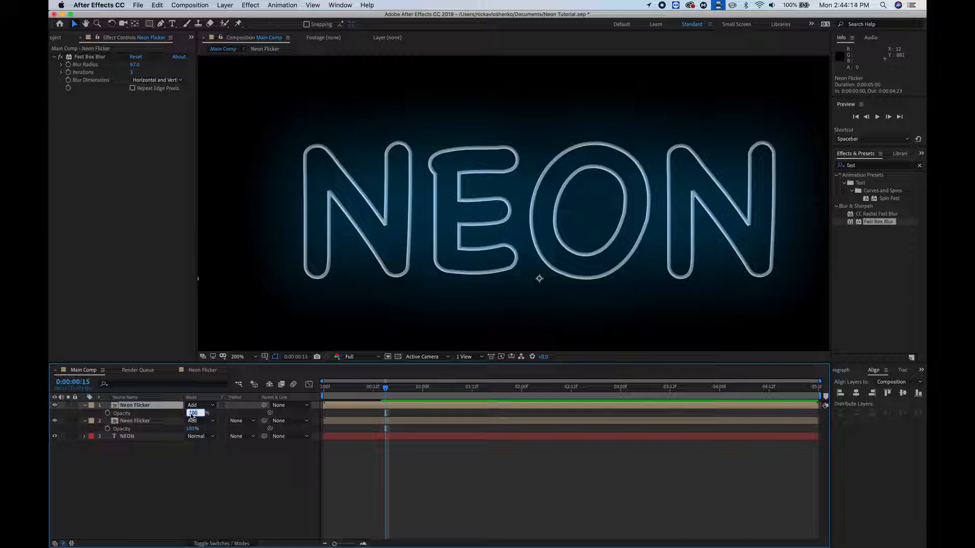
key("Return")
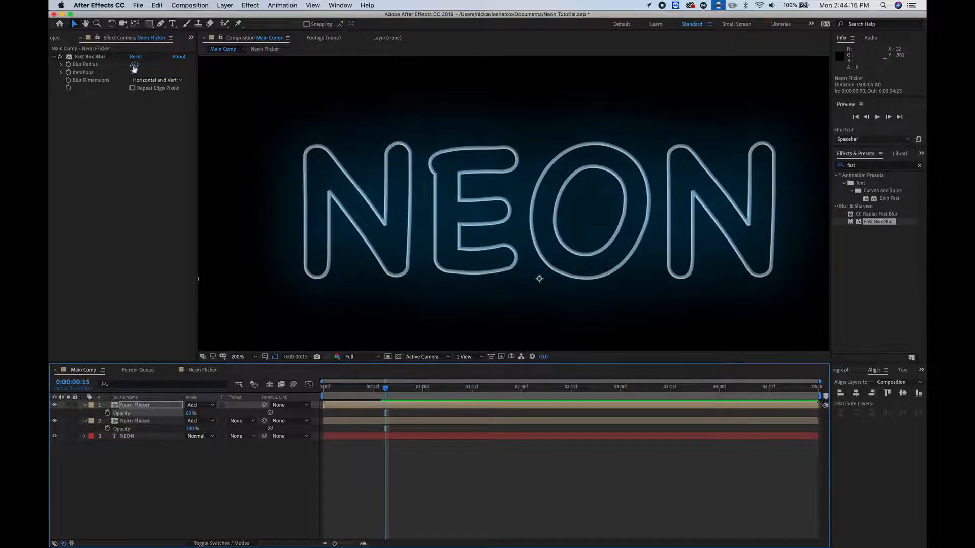
left_click_drag(134, 66, 118, 66)
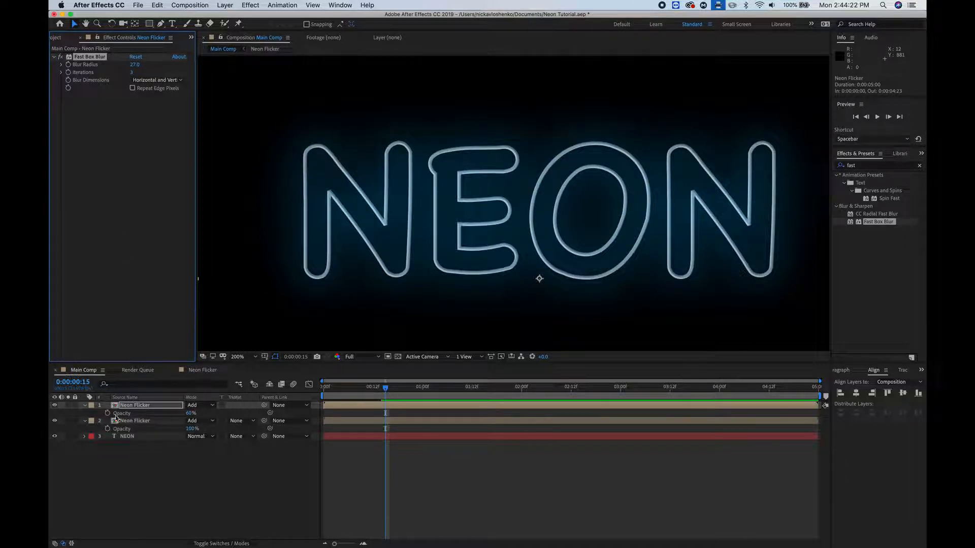
Step: Duplicate the topmost Neon Flicker layer and set the new copy to 30% opacity with a blur radius of 5
left_click(131, 407)
key("super+d")
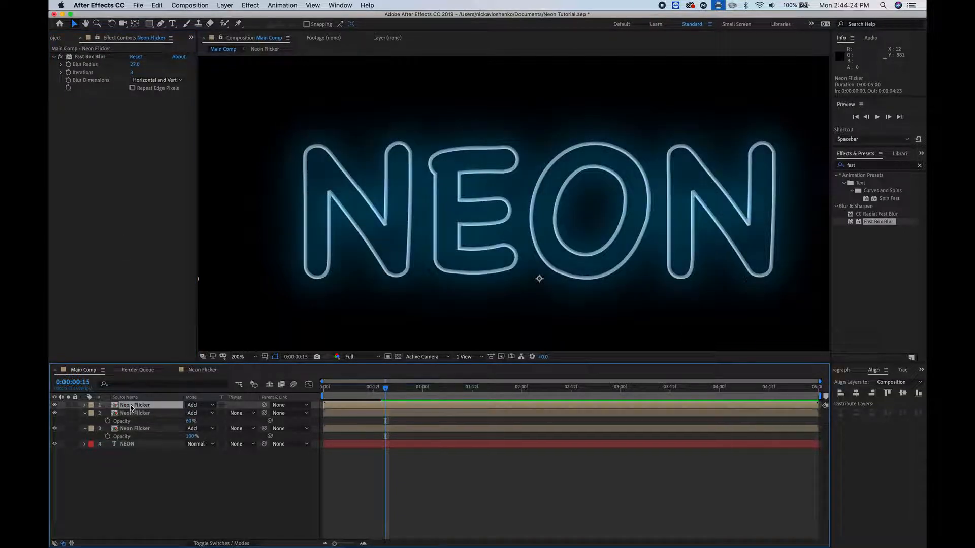
left_click(189, 414)
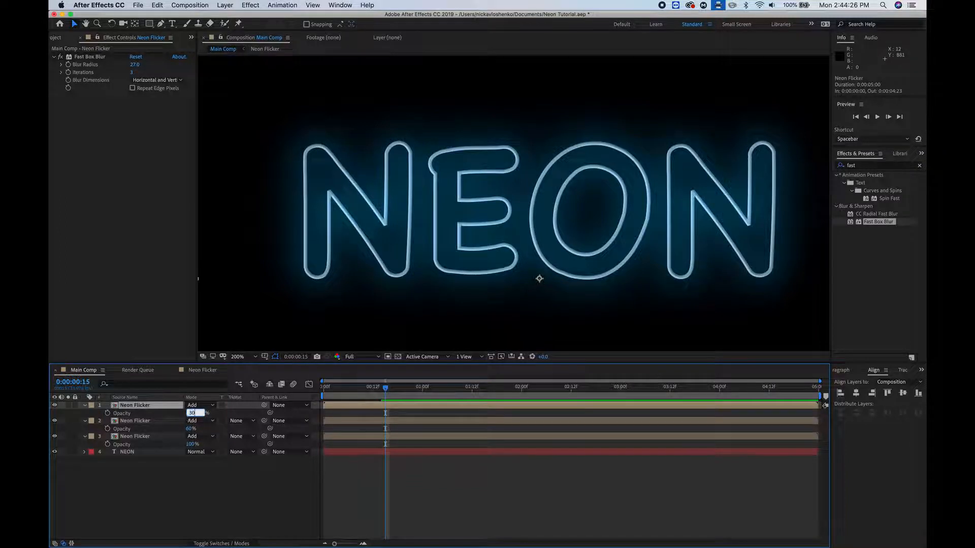
key("Return")
left_click_drag(133, 65, 124, 65)
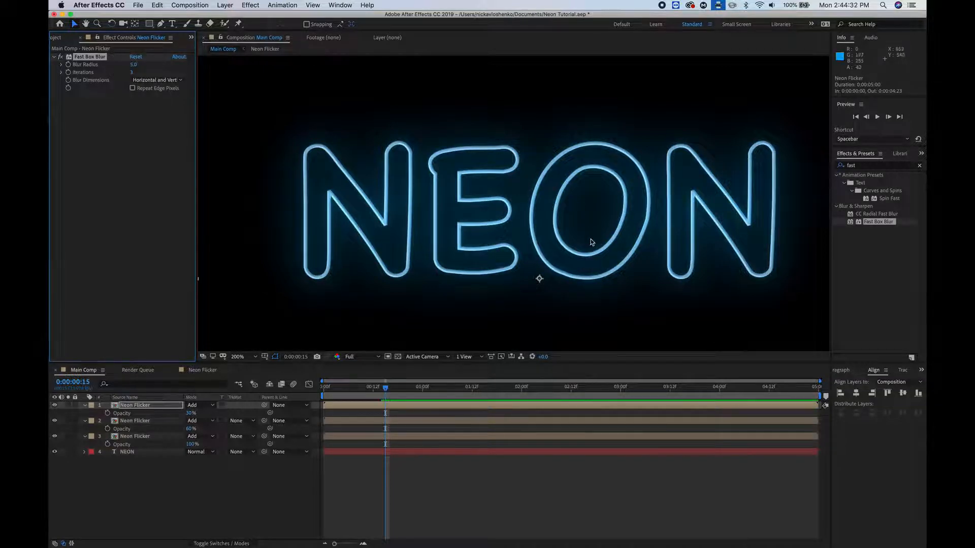
Step: Duplicate the 30% Neon Flicker layer, set the copy's blur radius to 7 and compare the glow with that copy hidden and shown
scroll(591, 242, "down", 1)
scroll(579, 264, "up", 1)
left_click(437, 492)
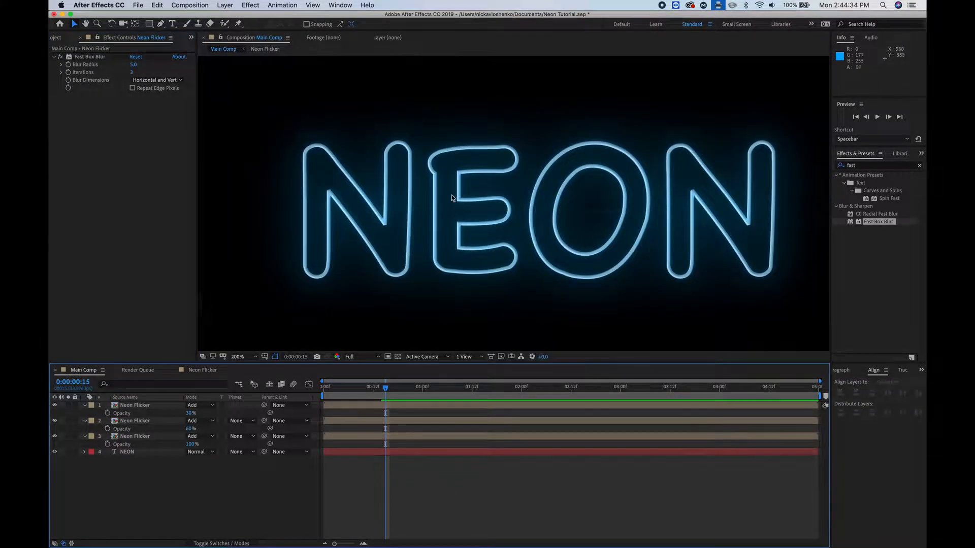
scroll(459, 234, "up", 1)
left_click_drag(444, 215, 493, 187)
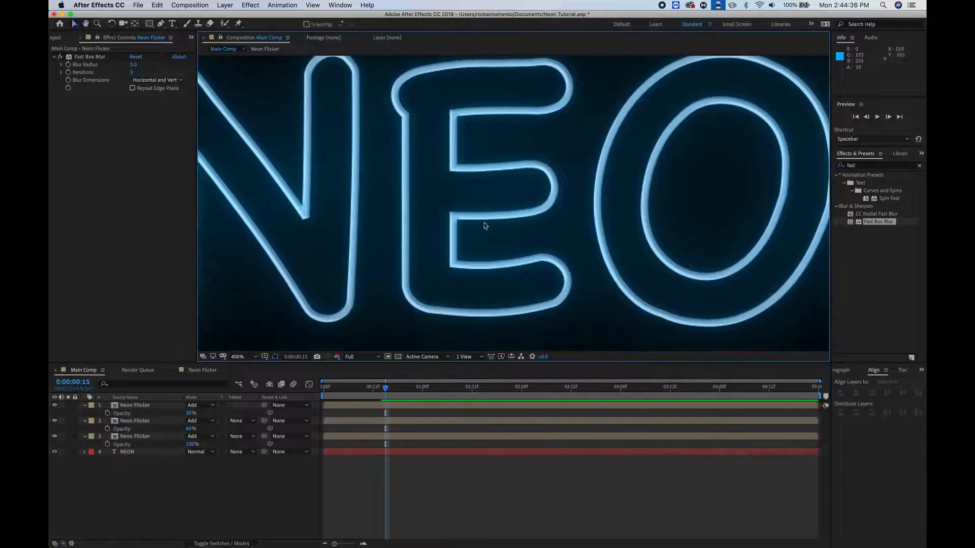
left_click_drag(376, 216, 397, 222)
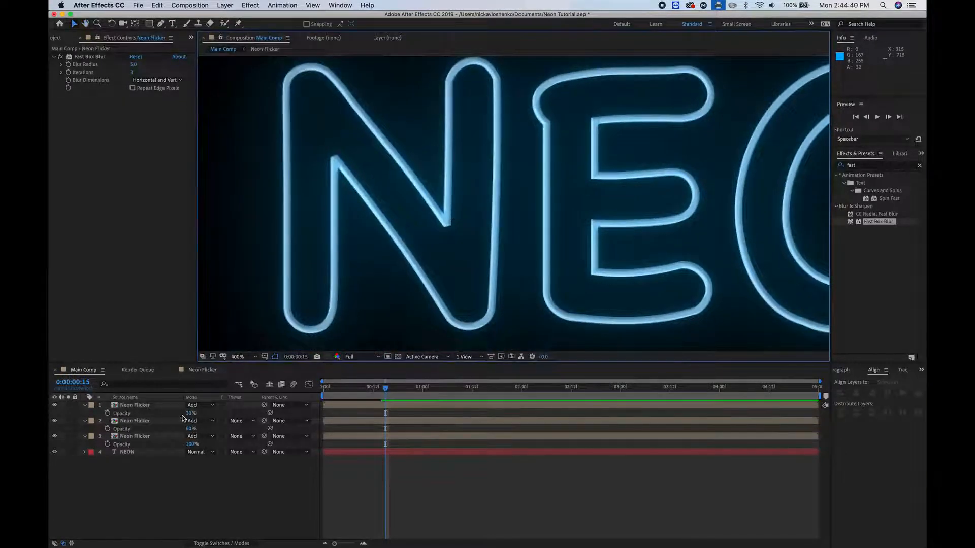
left_click(136, 406)
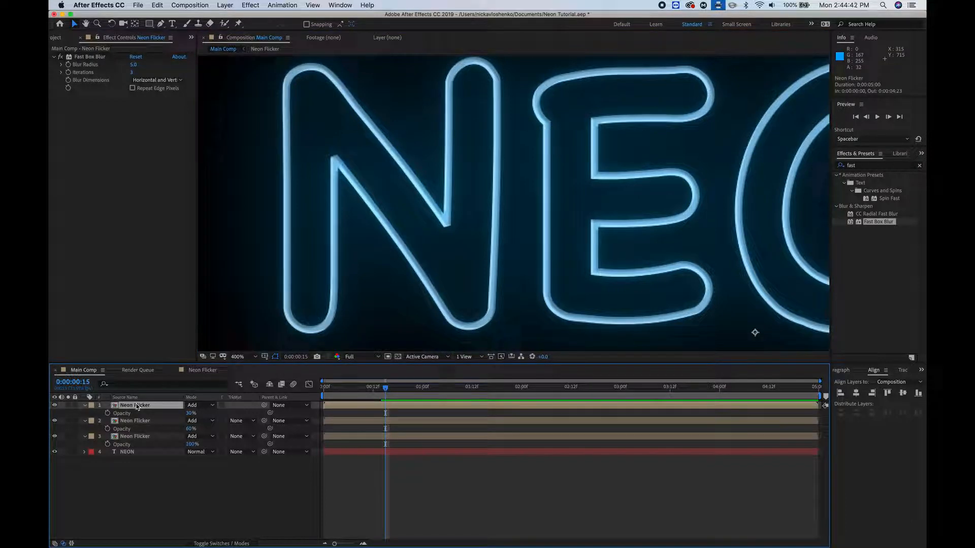
key("super+d")
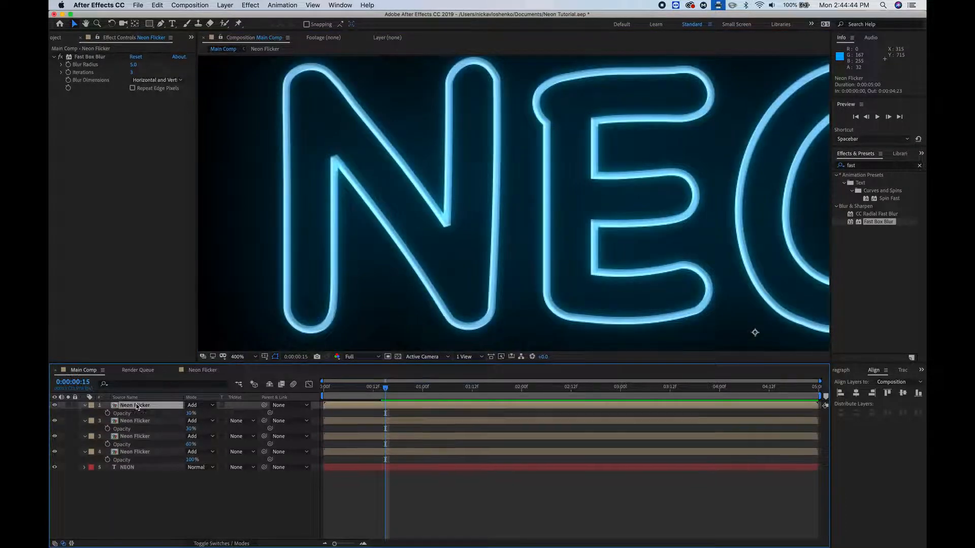
key("t")
left_click_drag(134, 63, 135, 63)
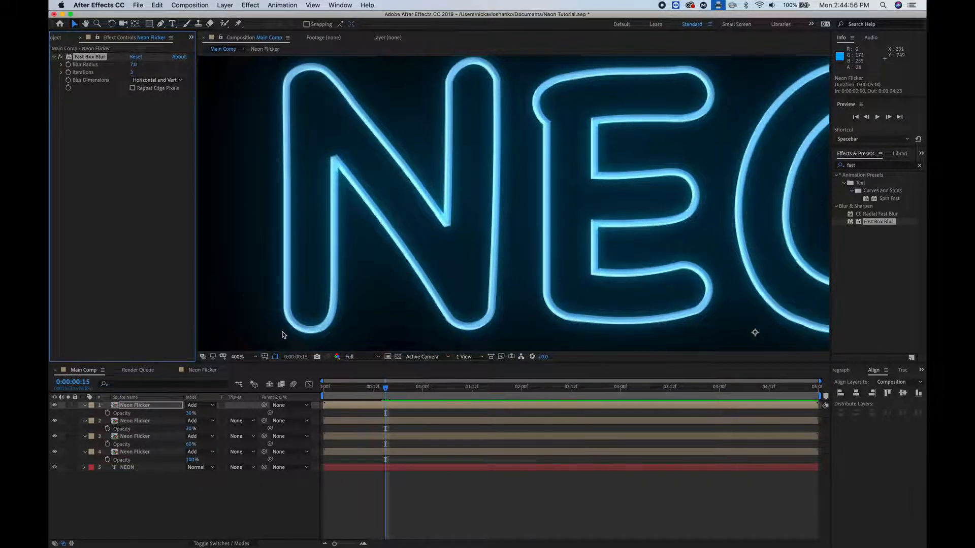
left_click(55, 405)
left_click(54, 405)
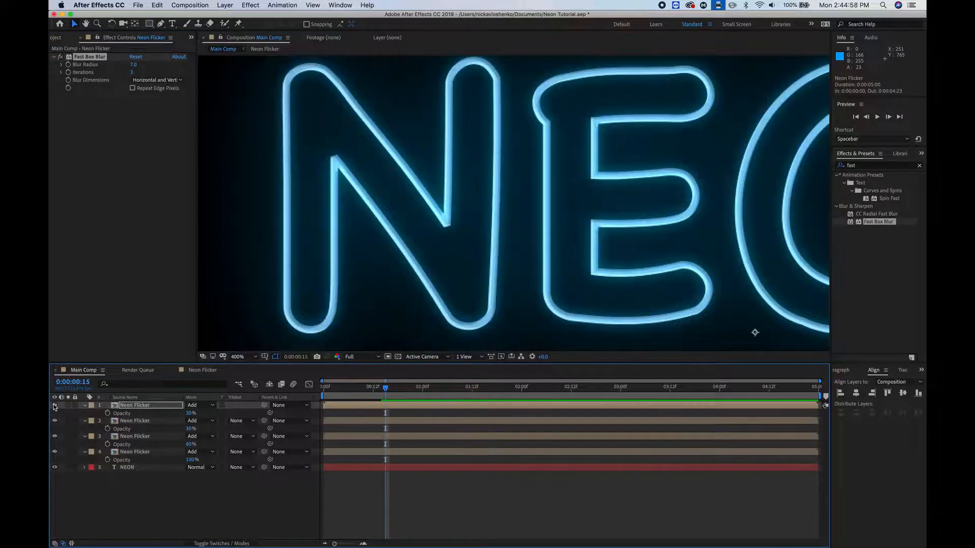
Step: Bring the whole glowing NEON sign into view and save the project
key("comma")
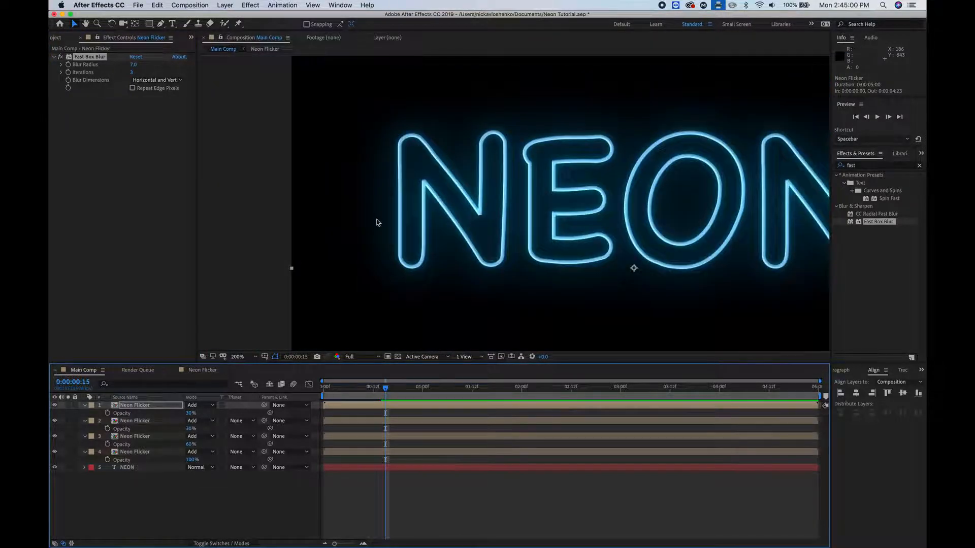
key("comma")
left_click_drag(645, 218, 570, 217)
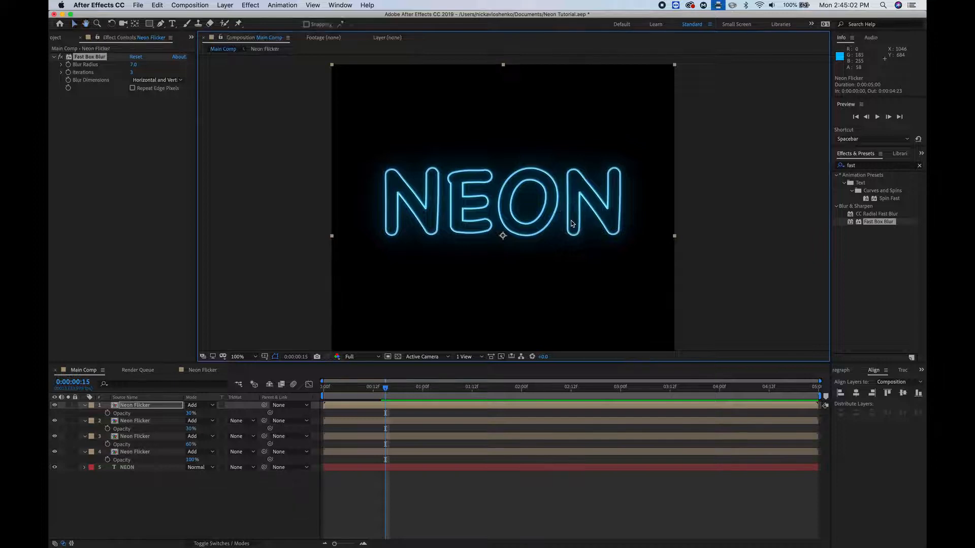
key("super+s")
Step: Play back the glowing neon flicker in Main Comp from the first frame
left_click(409, 486)
left_click_drag(384, 388, 300, 394)
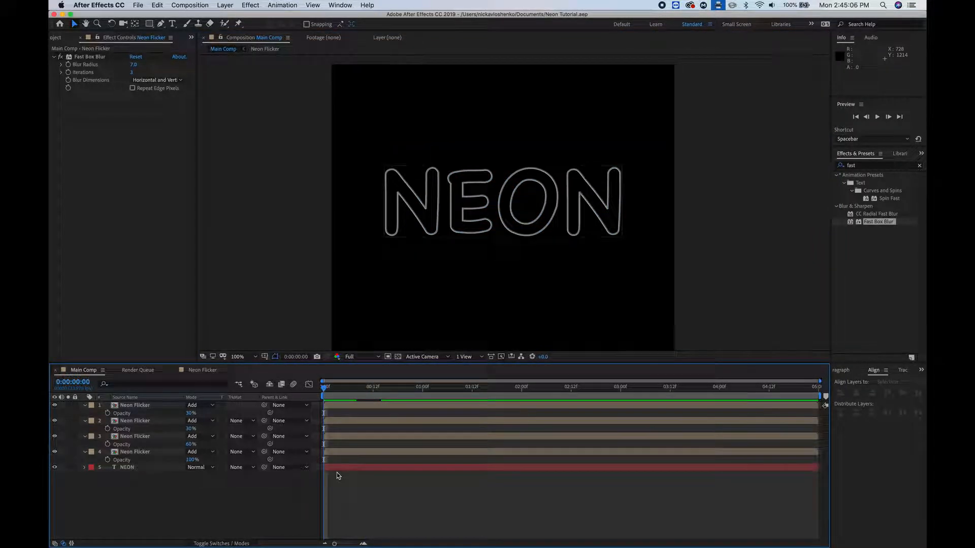
key("space")
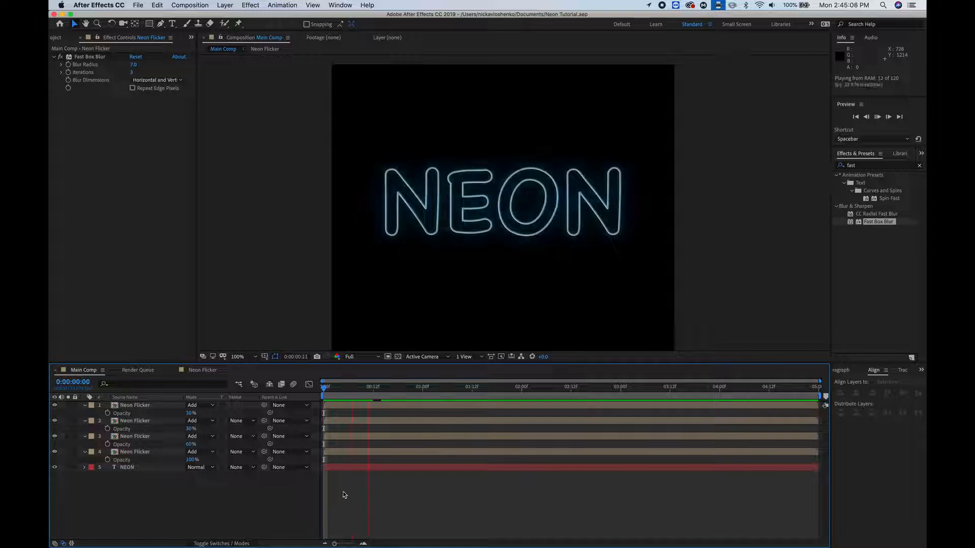
key("space")
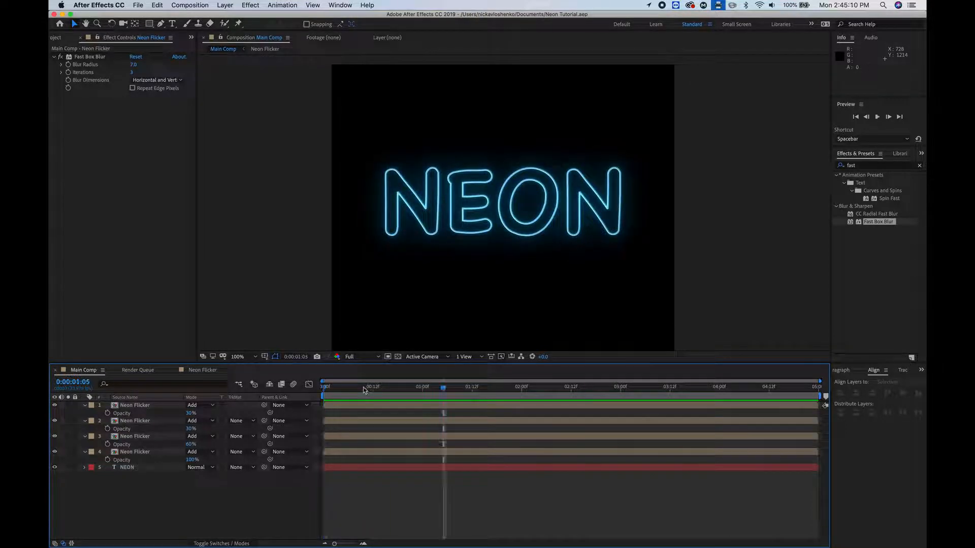
key("Home")
key("space")
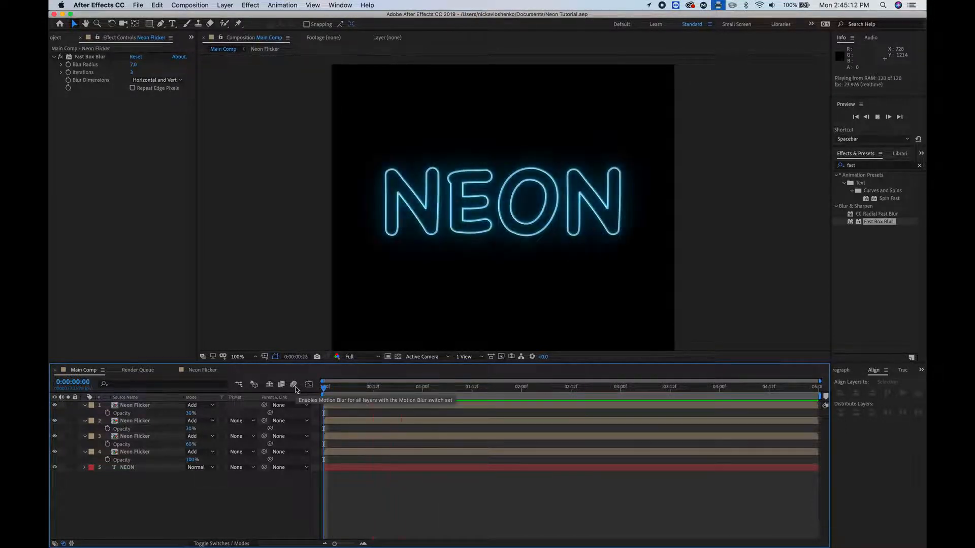
key("space")
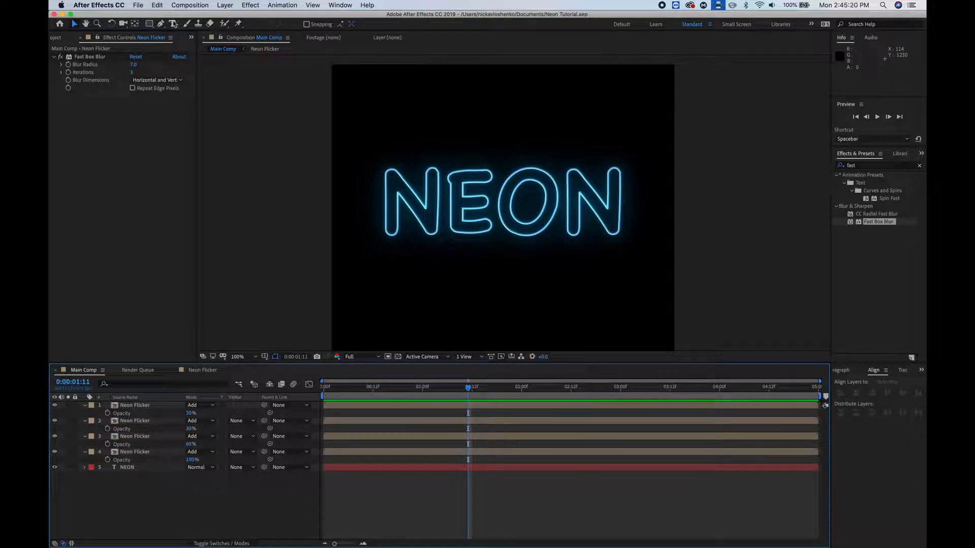
Step: Add a separate TUTORIAL text layer below the NEON lettering in Chalkboard Bold at a much smaller font size
left_click(175, 24)
left_click(389, 295)
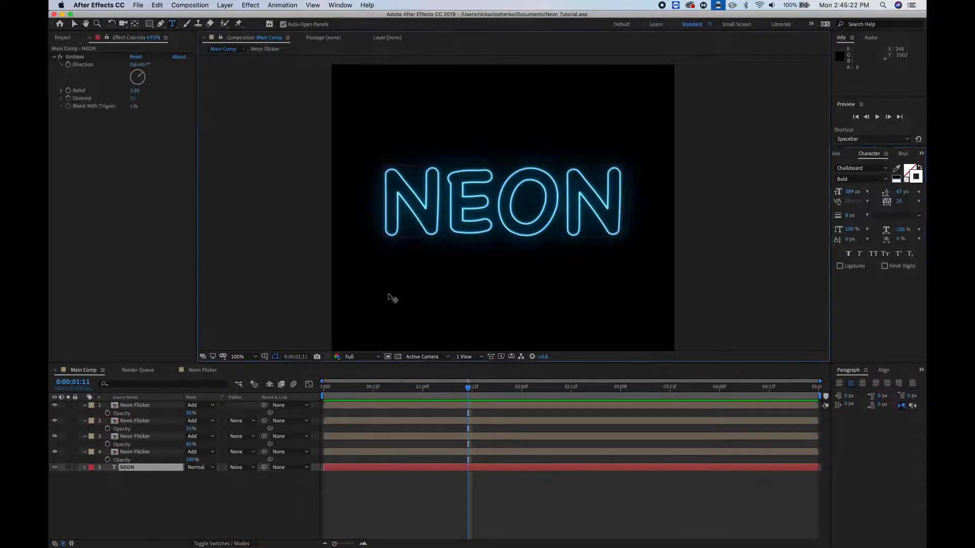
left_click_drag(848, 192, 880, 192)
left_click(131, 470)
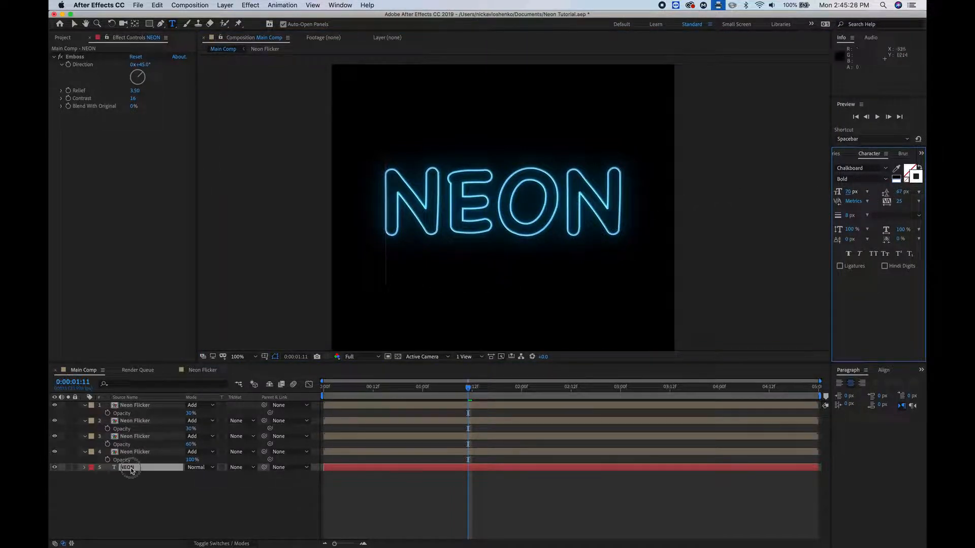
left_click(136, 482)
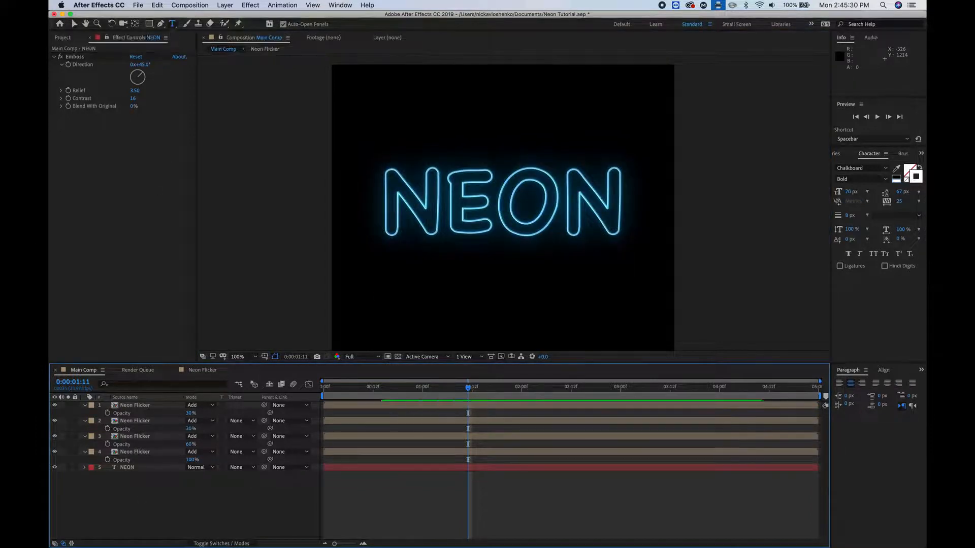
left_click(380, 308)
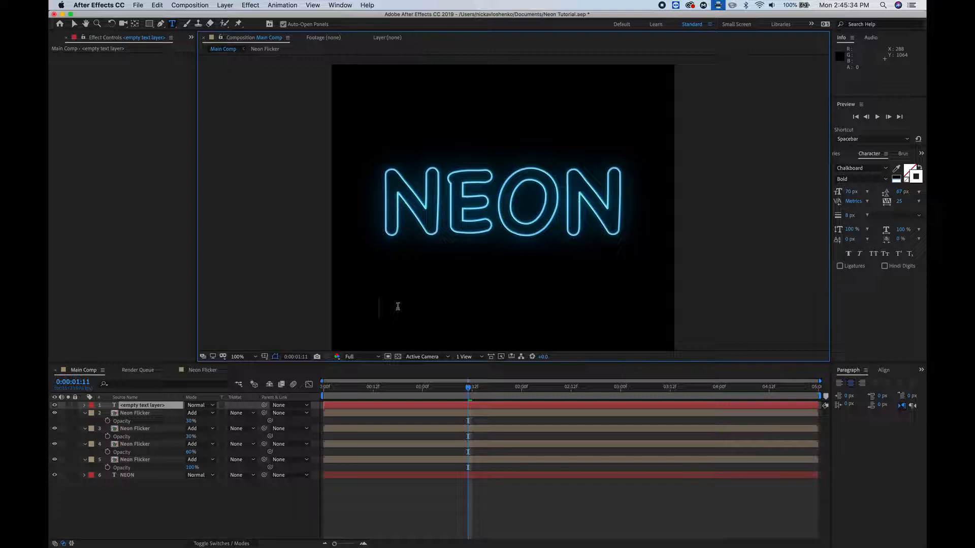
type("TUTORIAL")
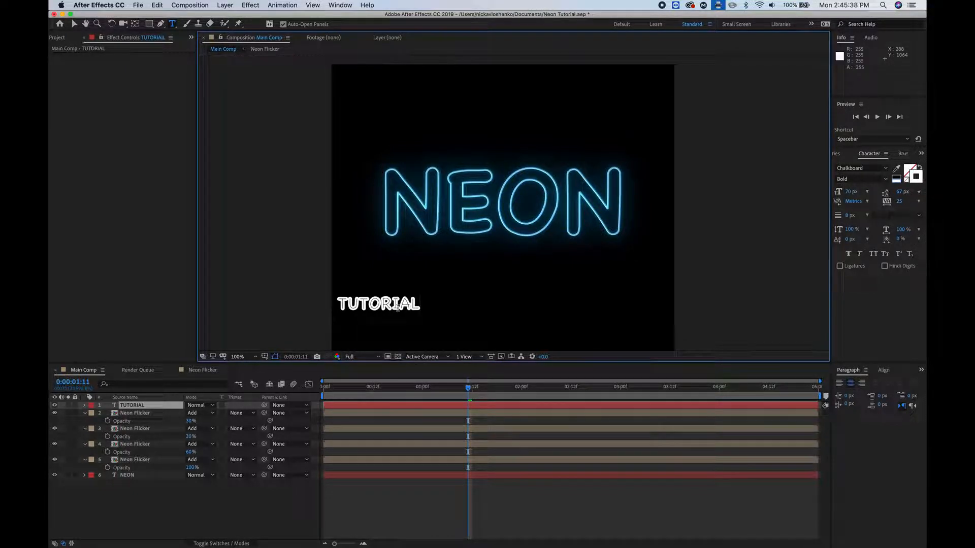
Step: Replace the TUTORIAL text with BEST. TUTORIALS. ONLY
type(".")
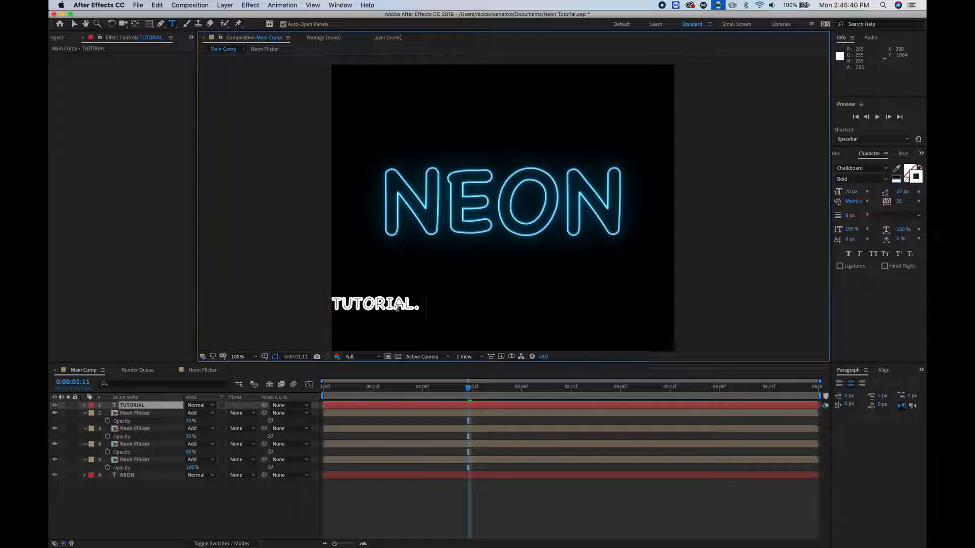
key("super+a")
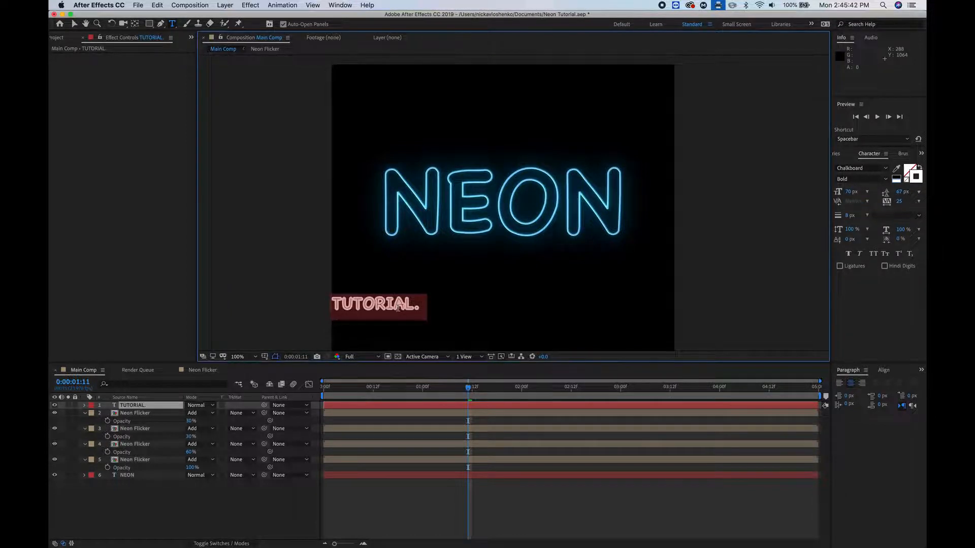
type("BEST.")
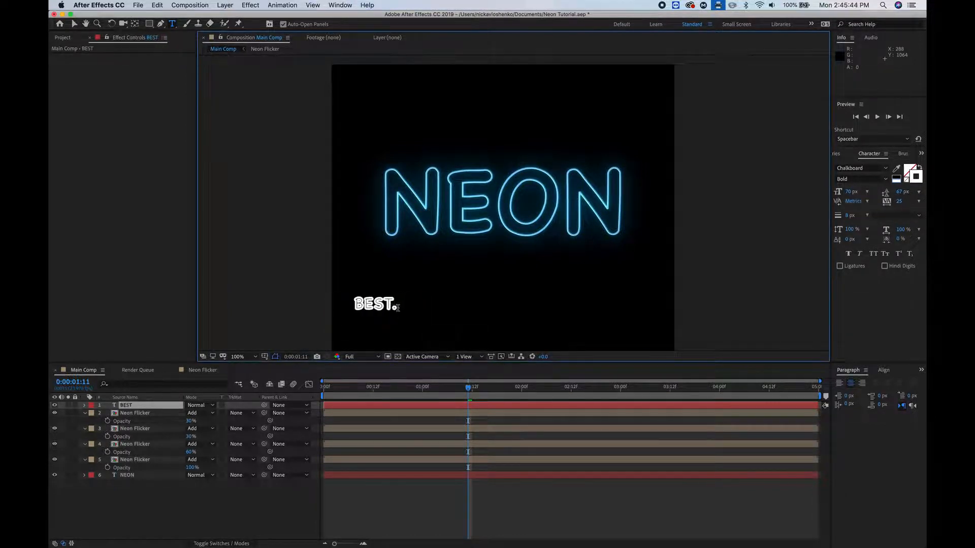
type(" TUTORIALS")
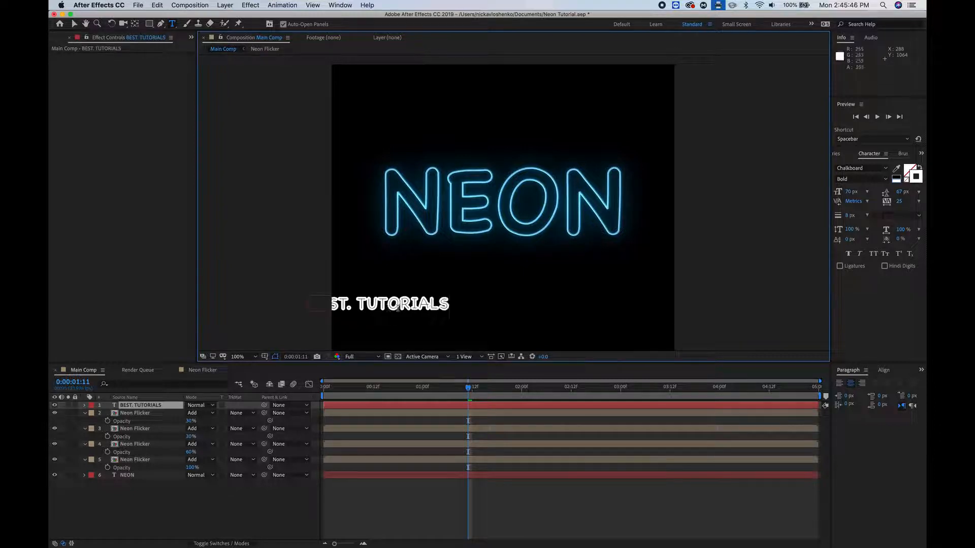
type(". ONLY")
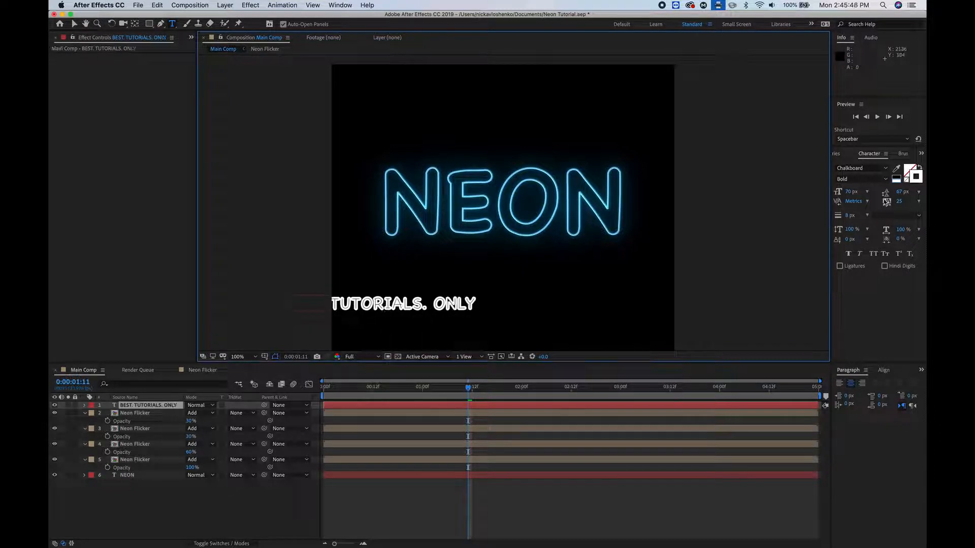
Step: Try to change the text's fill colour to white without selecting its characters
left_click(909, 171)
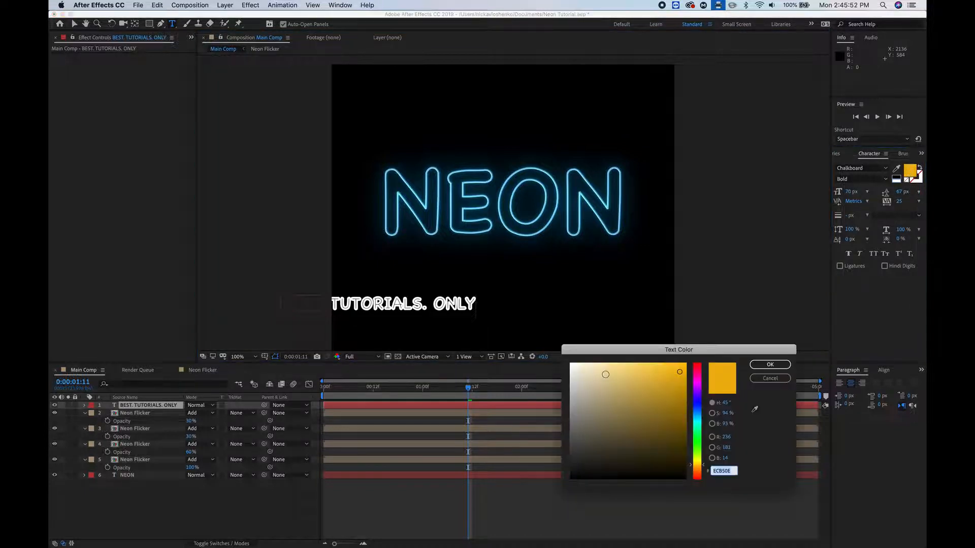
left_click_drag(605, 375, 537, 325)
left_click(770, 365)
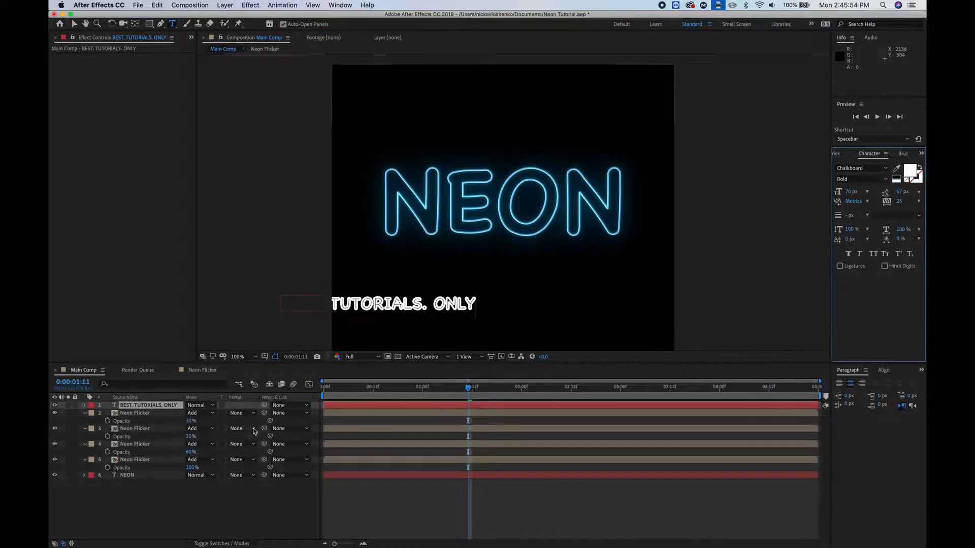
Step: Give all characters of the BEST. TUTORIALS. ONLY layer a solid white fill, no stroke and the Regular font style
left_click(138, 407)
double_click(139, 407)
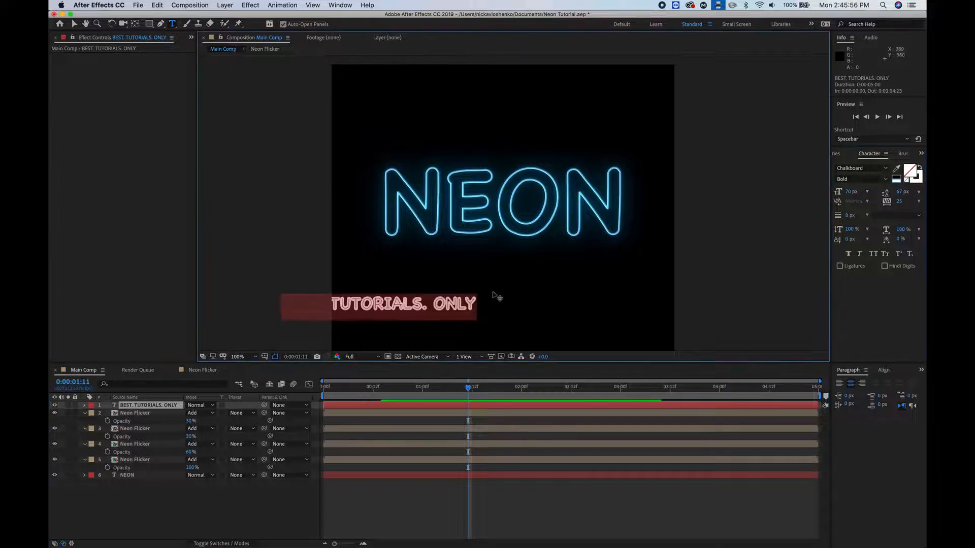
left_click(920, 181)
left_click(906, 180)
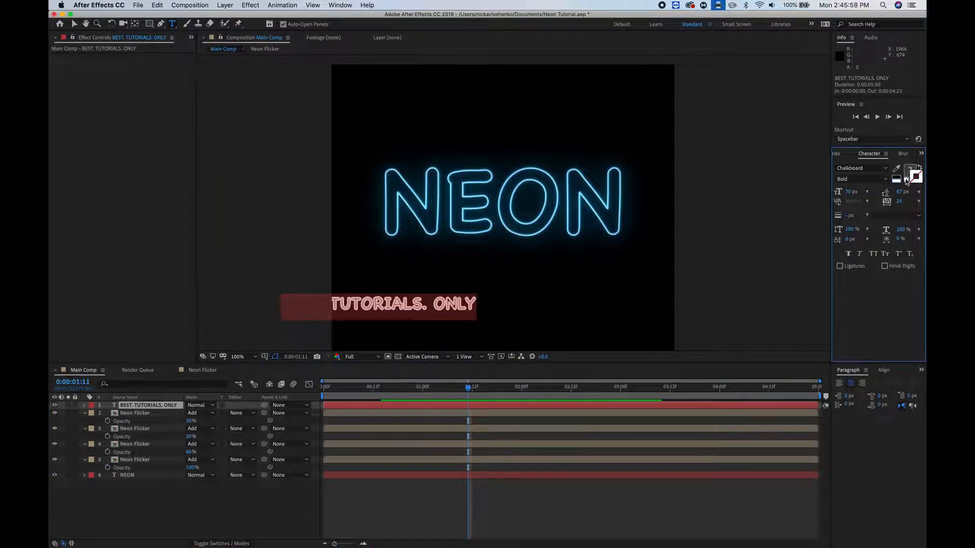
left_click(910, 170)
left_click(896, 180)
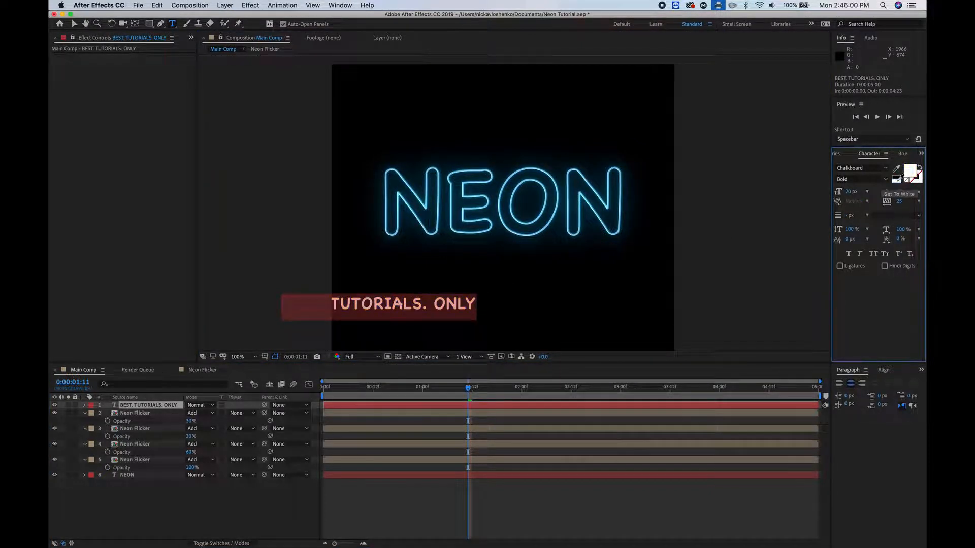
left_click(914, 174)
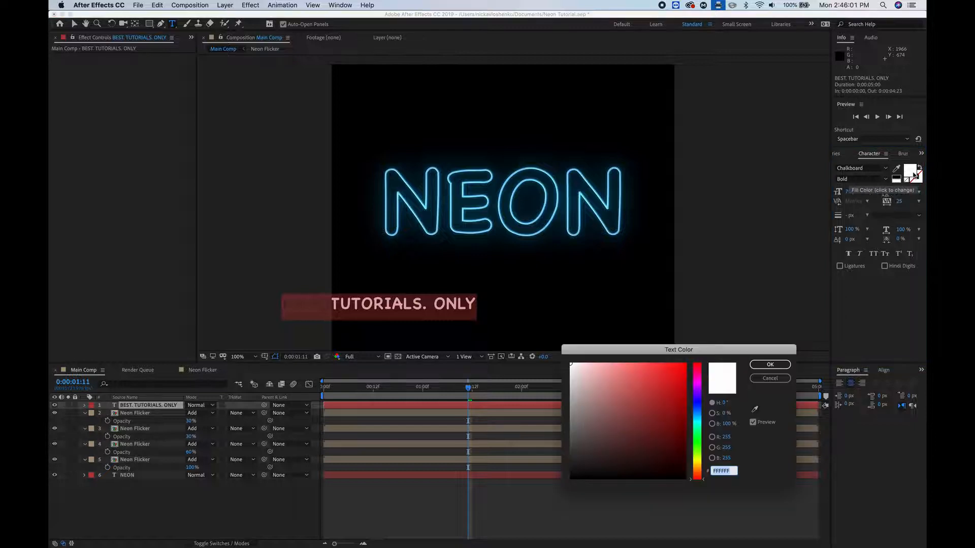
left_click(769, 365)
left_click(886, 179)
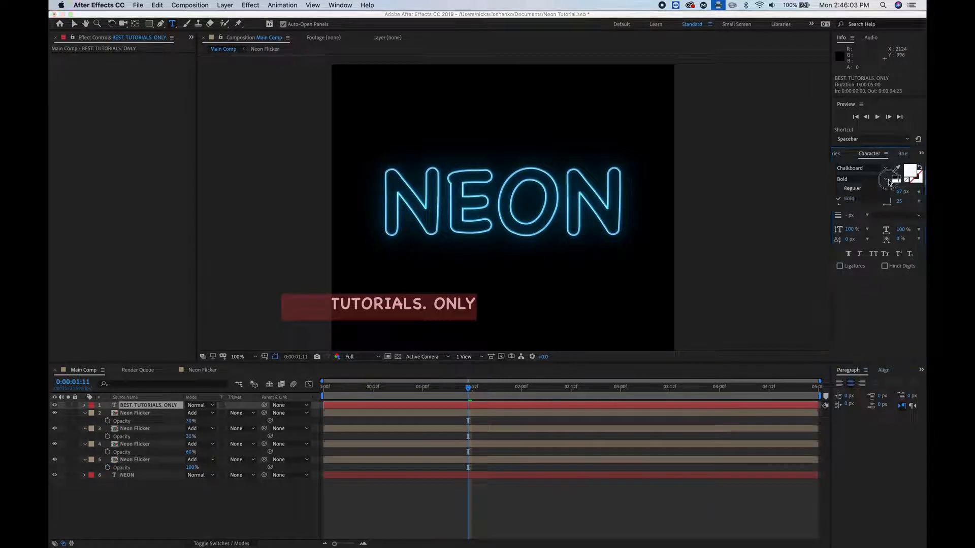
left_click(858, 188)
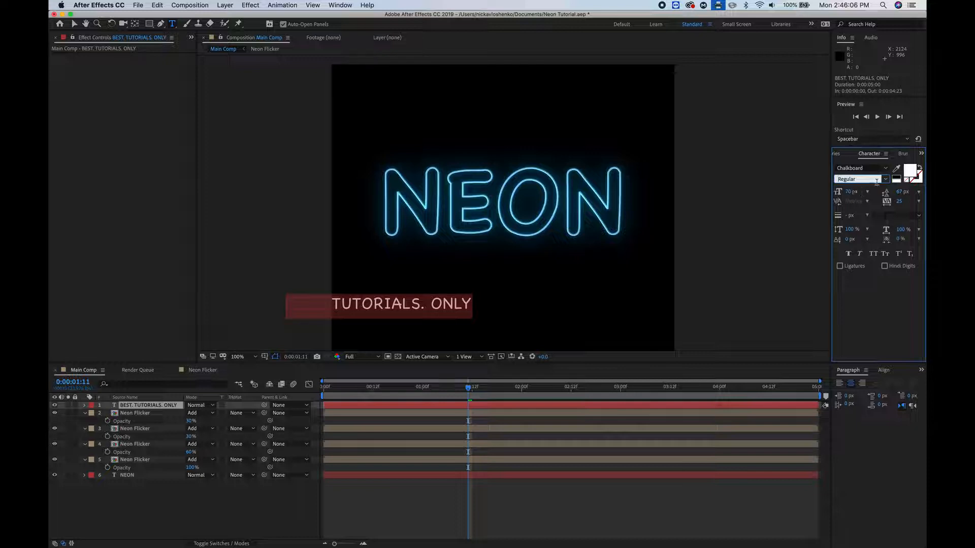
Step: Centre the BEST. TUTORIALS. ONLY text horizontally in the composition and move it up close beneath the NEON lettering
left_click(74, 24)
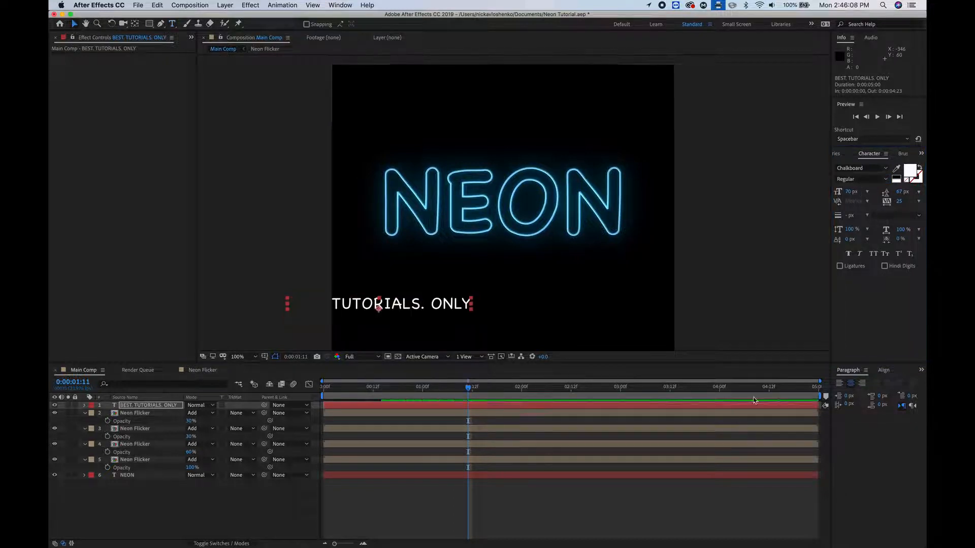
left_click(883, 371)
left_click(856, 393)
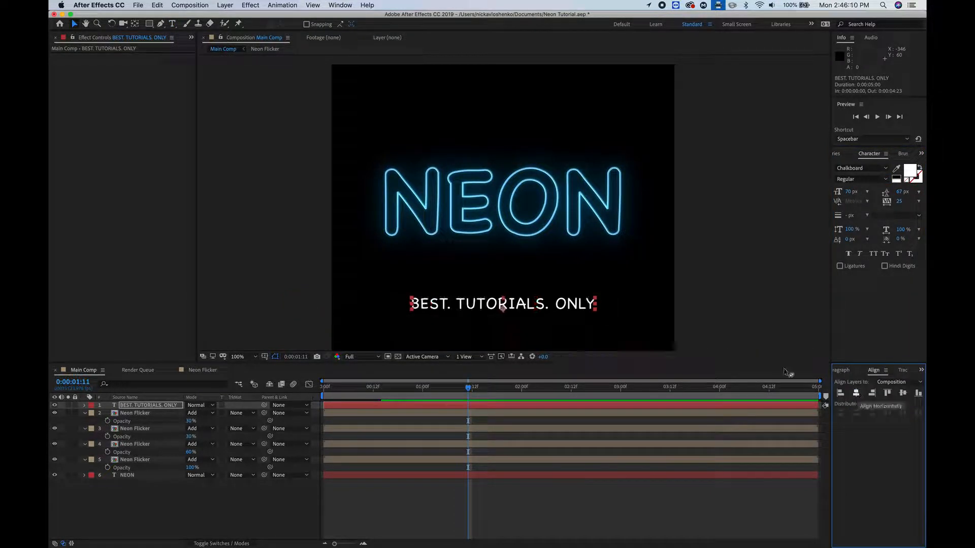
left_click_drag(527, 304, 529, 268)
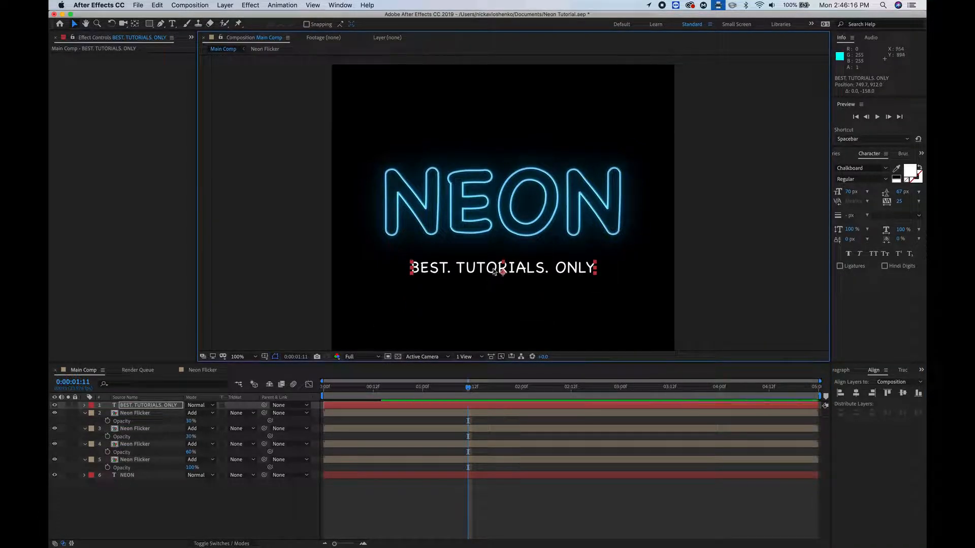
Step: Pre-compose the BEST. TUTORIALS. ONLY layer as bottom text, moving all attributes into the new composition
key("period")
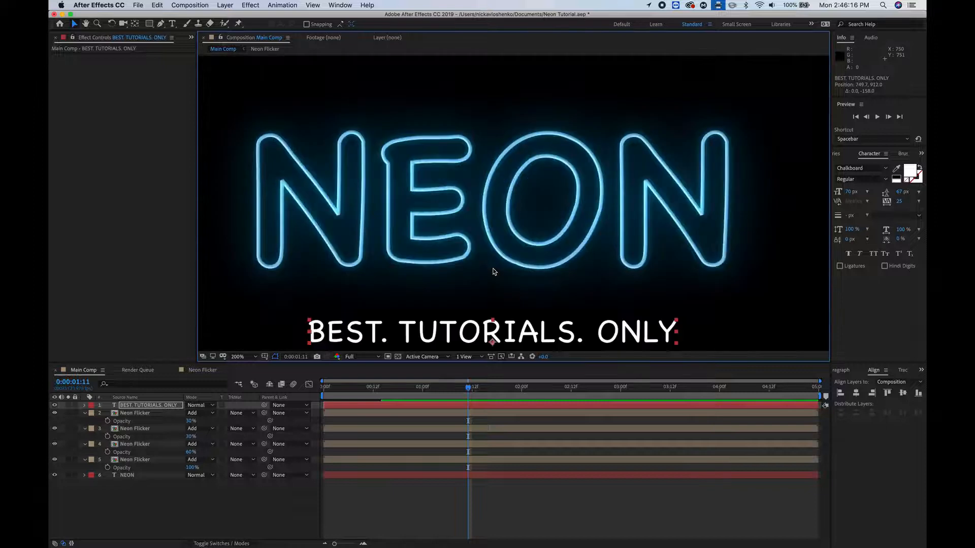
right_click(138, 407)
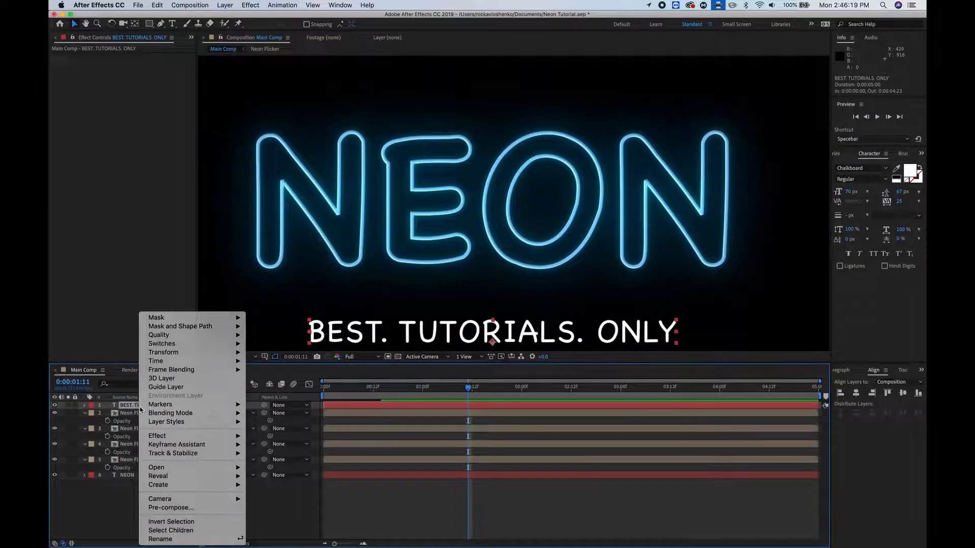
left_click(185, 512)
type("bottom text")
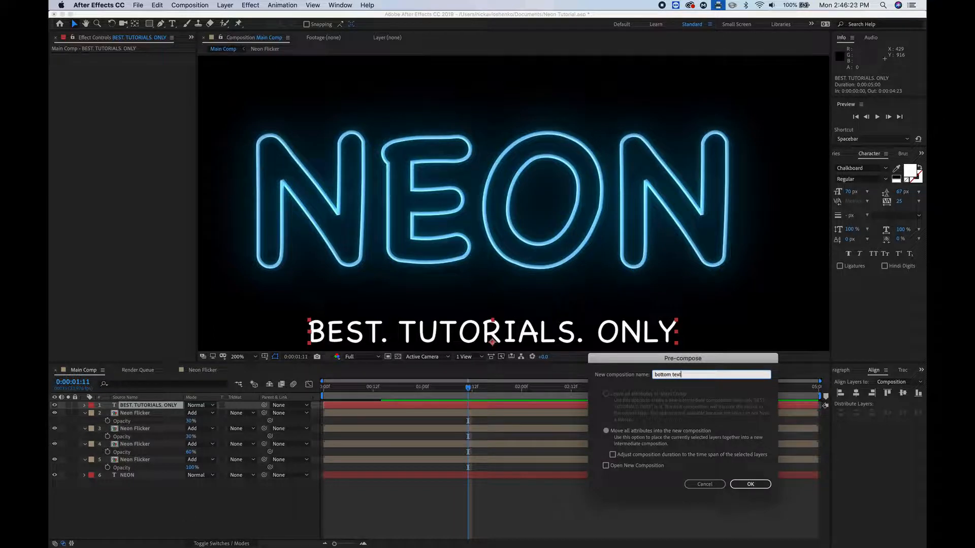
key("Return")
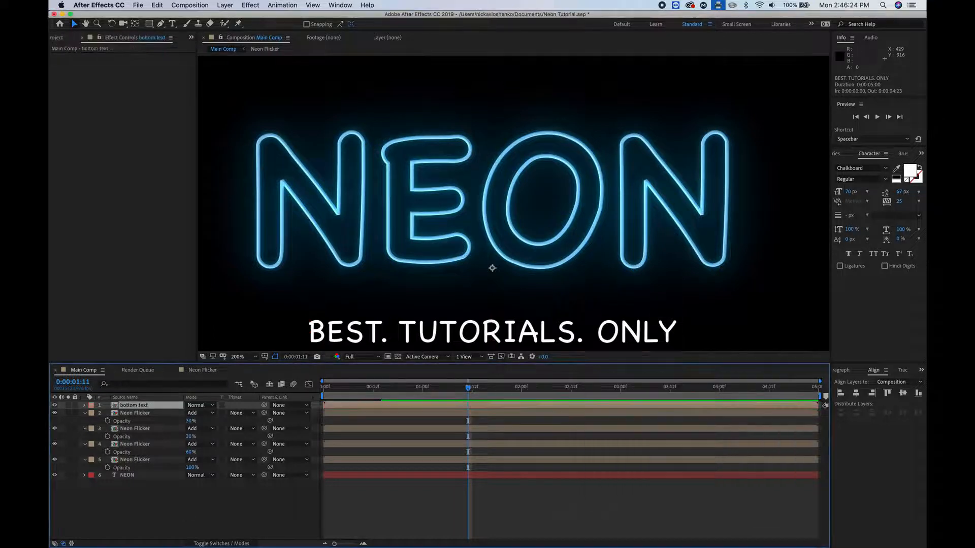
Step: Copy the text layer from the bottom text composition into Main Comp and place it directly below the bottom text layer
left_click(133, 408)
double_click(139, 407)
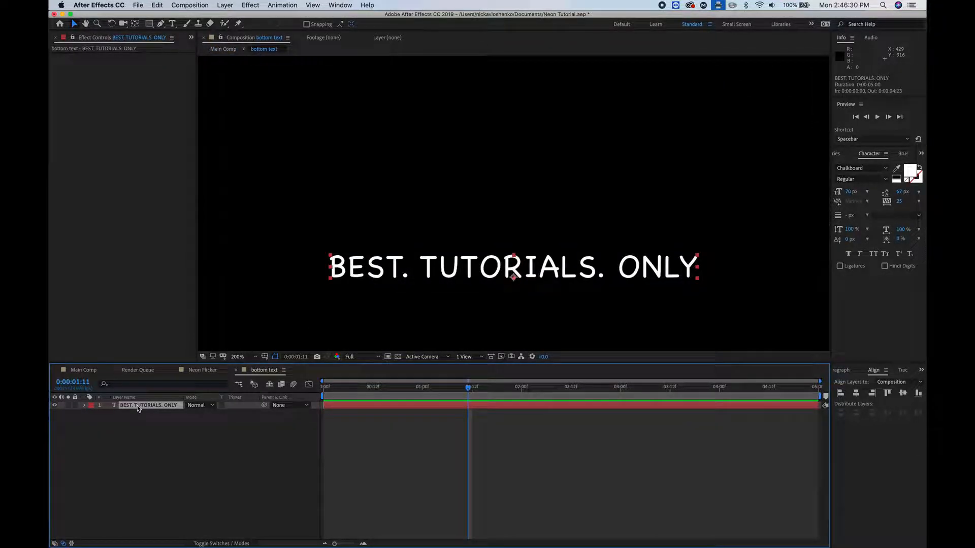
key("super+c")
left_click(93, 372)
key("super+v")
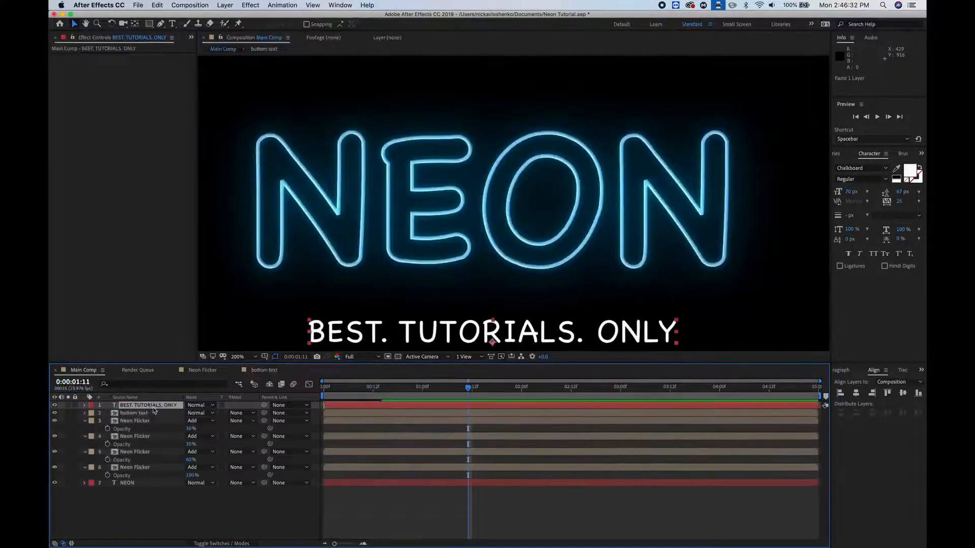
left_click_drag(133, 406, 137, 417)
Step: Copy the Emboss effect from the NEON layer to the BEST. TUTORIALS. ONLY layer in Main Comp
left_click(127, 483)
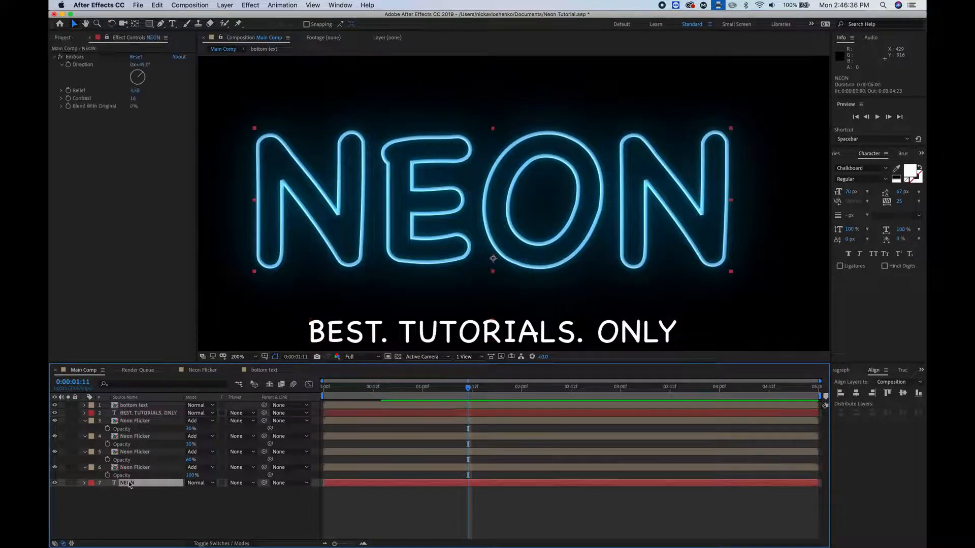
left_click(76, 57)
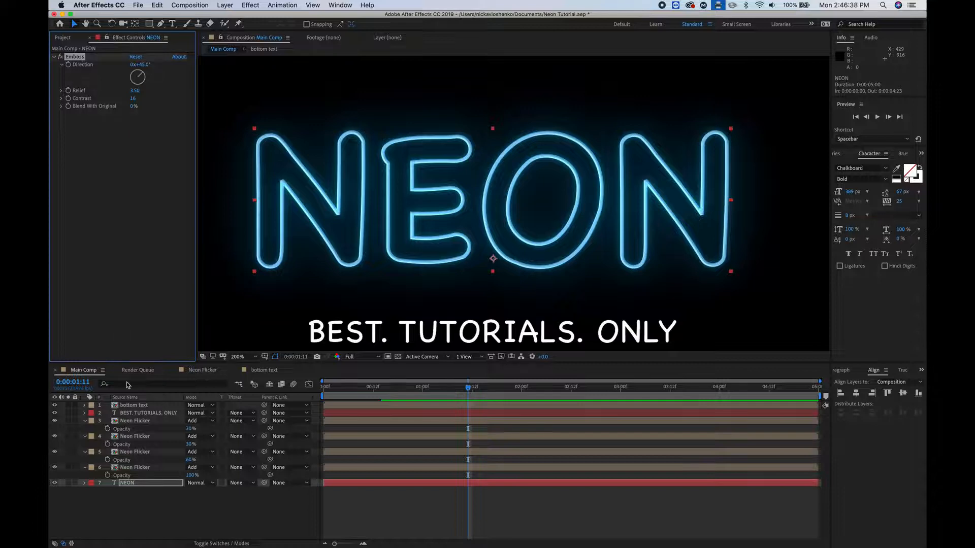
left_click(141, 414)
key("super+v")
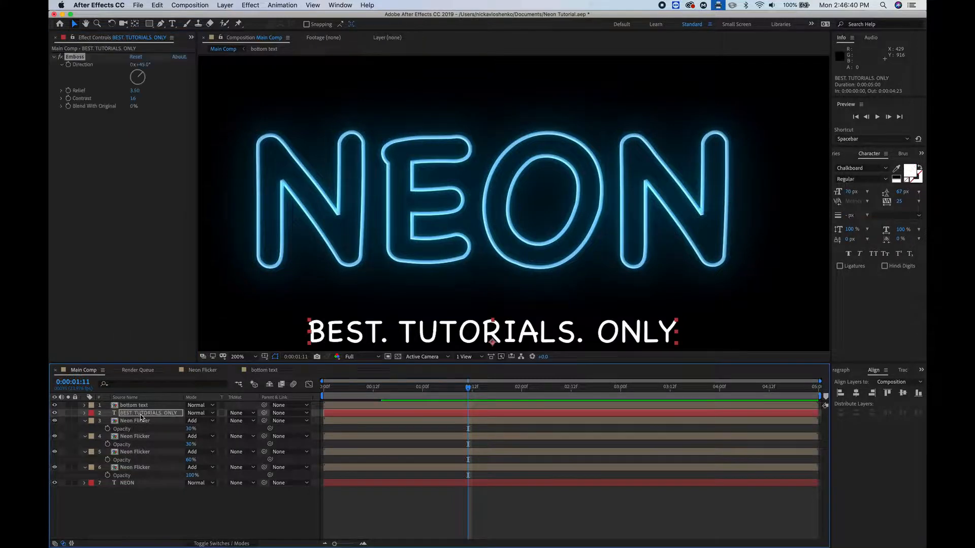
Step: Hide the bottom text layer to examine the embossed lettering up close, and show the layer again
left_click(54, 405)
key("period")
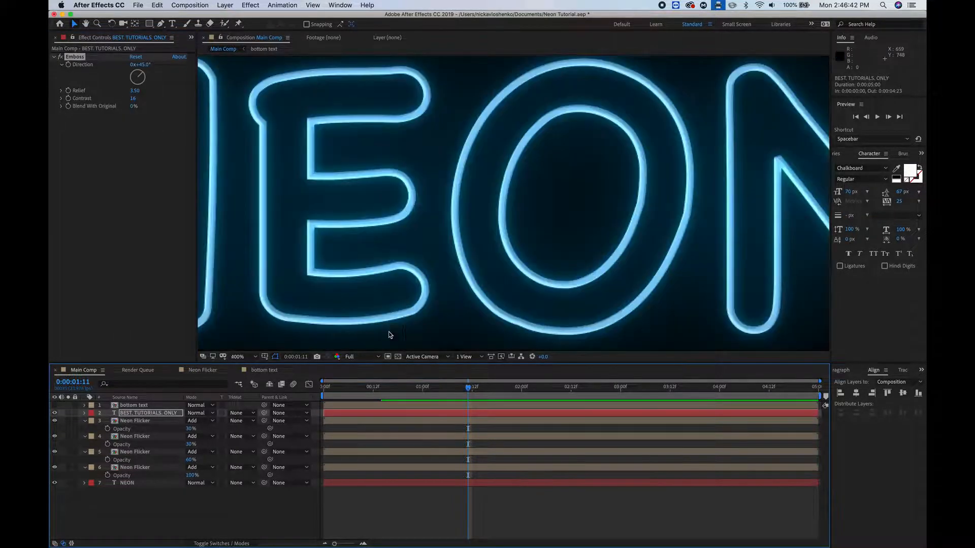
key("space")
left_click_drag(452, 304, 493, 147)
left_click_drag(437, 323, 487, 272)
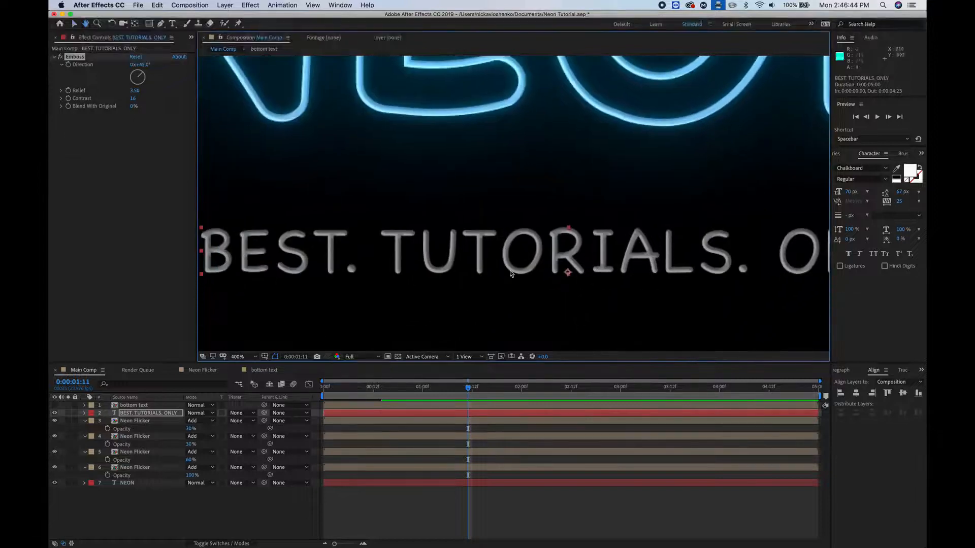
key("comma")
left_click_drag(570, 178, 526, 206)
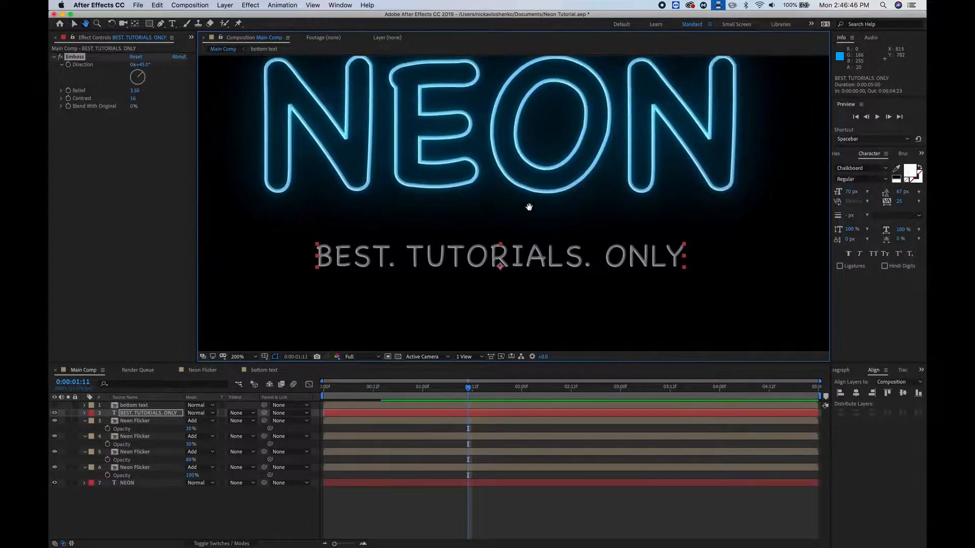
left_click(55, 406)
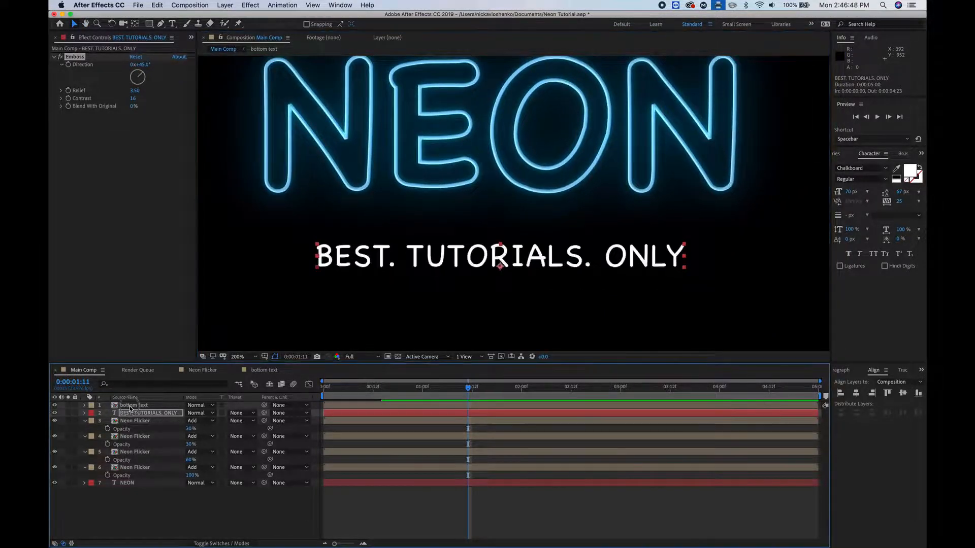
Step: Open the bottom text composition and search the effects for fill
double_click(131, 405)
left_click(841, 155)
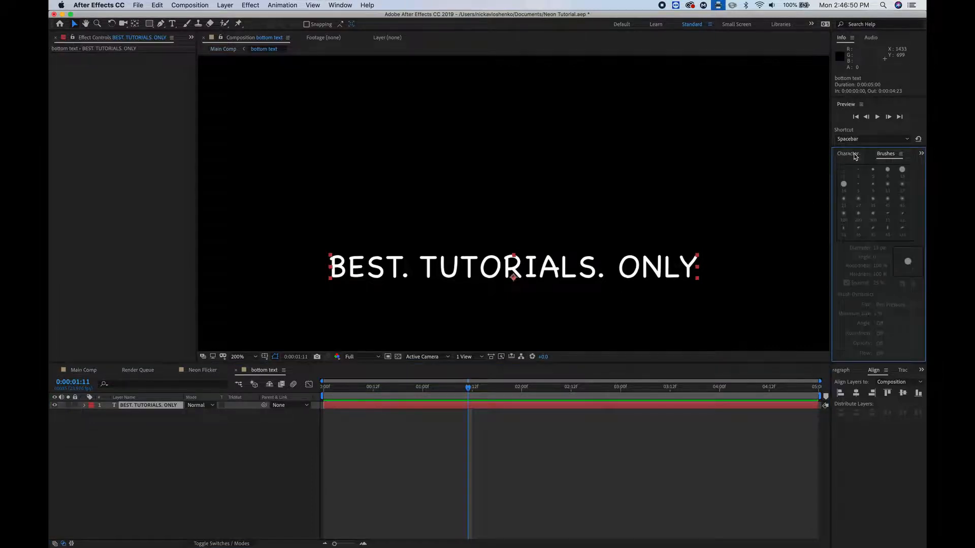
left_click(854, 157)
left_click(858, 167)
type("f")
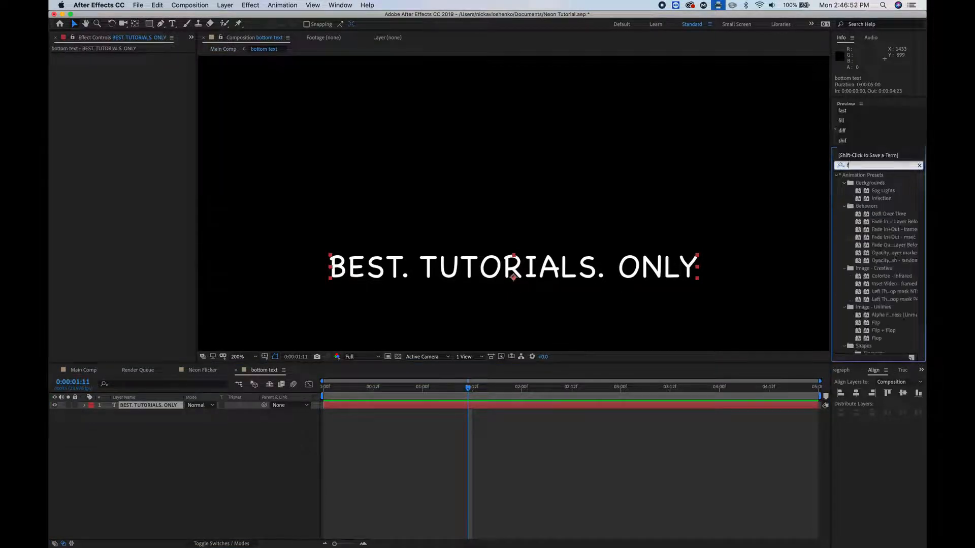
type("ill")
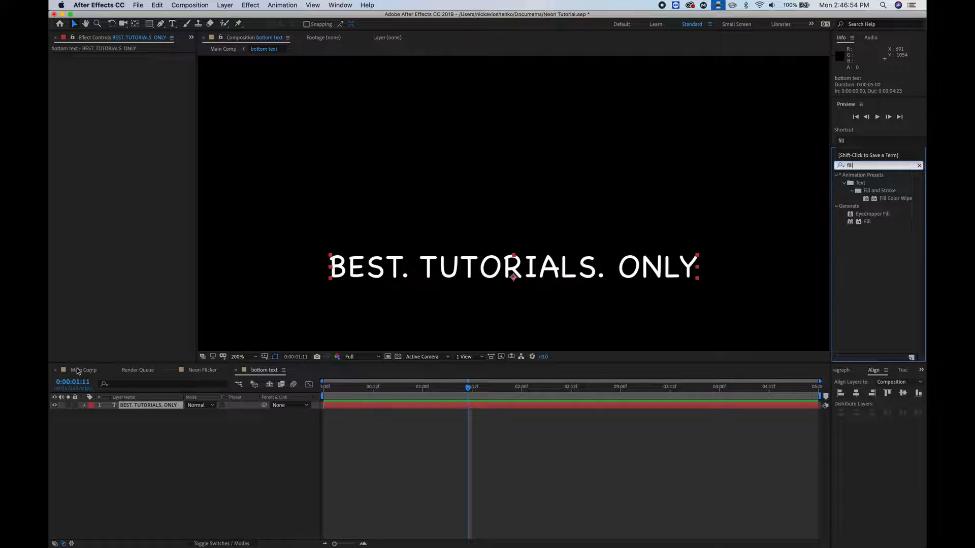
Step: Copy the blue Fill effect from NEON 2 in the Neon Flicker composition to the text layer in bottom text
left_click(82, 371)
left_click(133, 466)
double_click(133, 467)
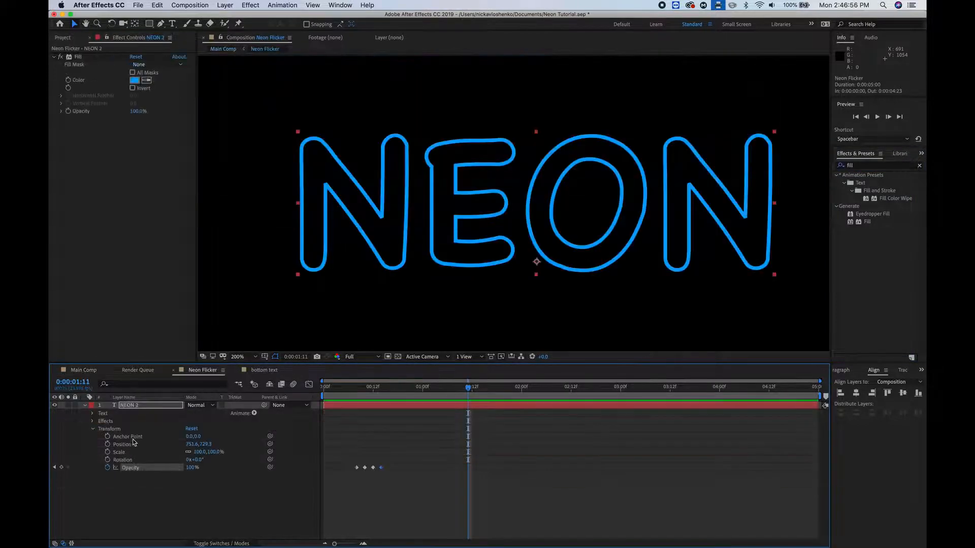
left_click(136, 409)
left_click(79, 56)
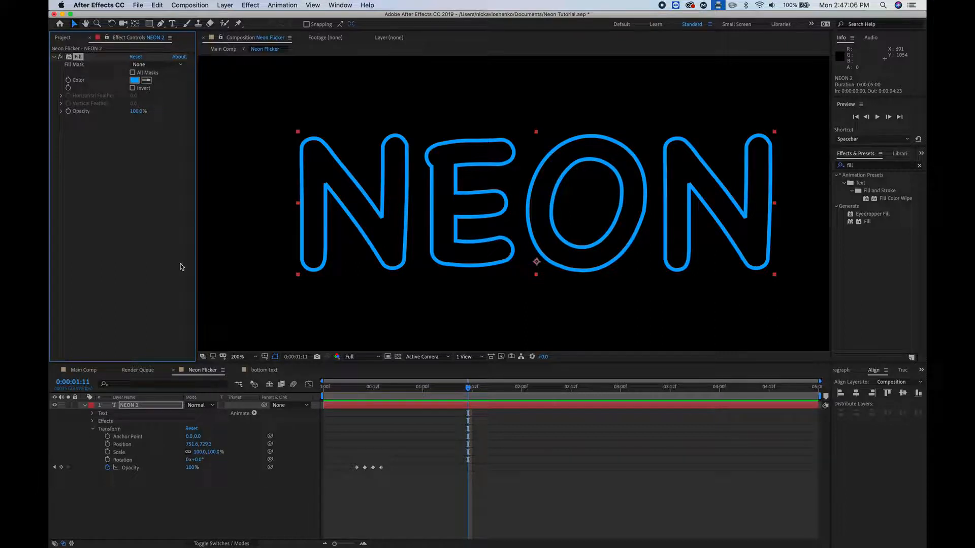
left_click(273, 372)
key("super+v")
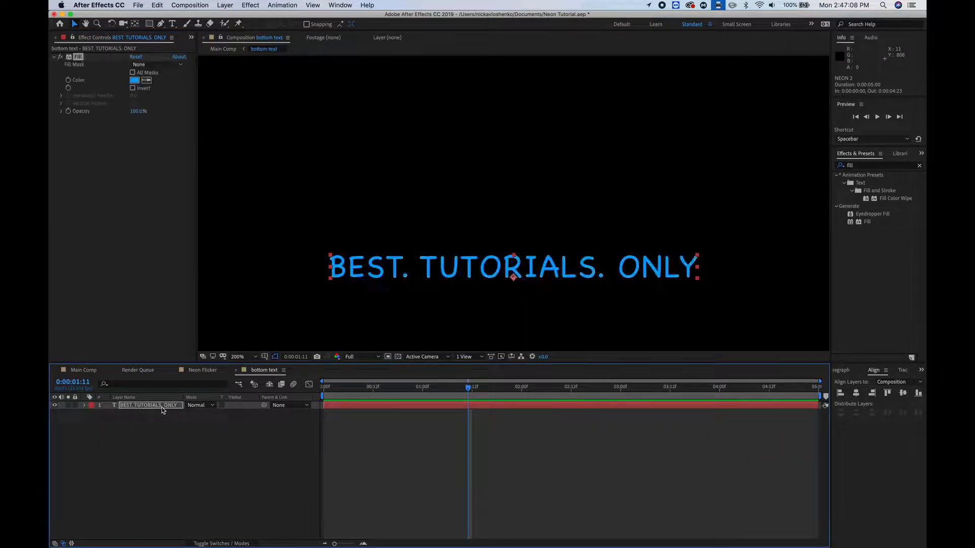
Step: Duplicate the BEST. TUTORIALS. ONLY text layer at 0:00:00:20 and cut the copy's text down to BEST
left_click(162, 408)
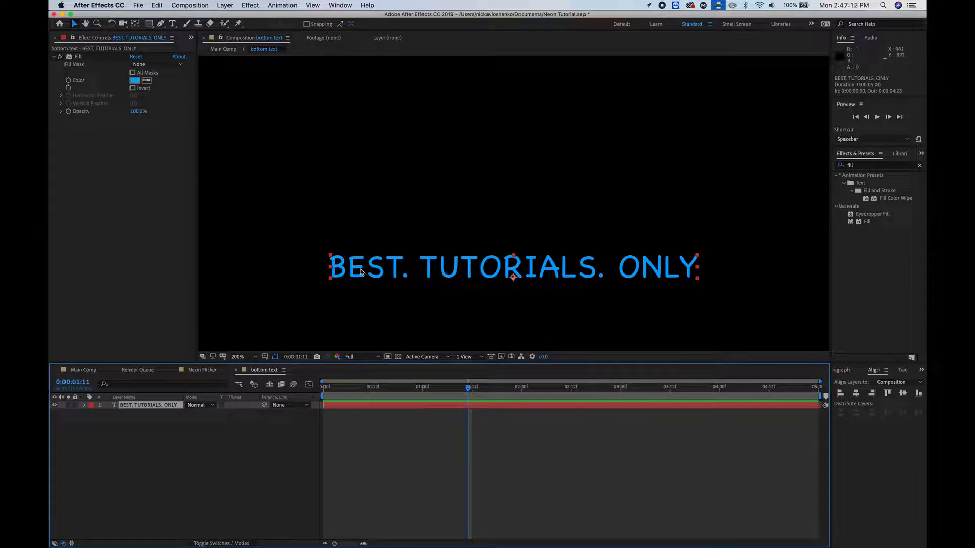
left_click(383, 483)
left_click_drag(373, 388, 407, 388)
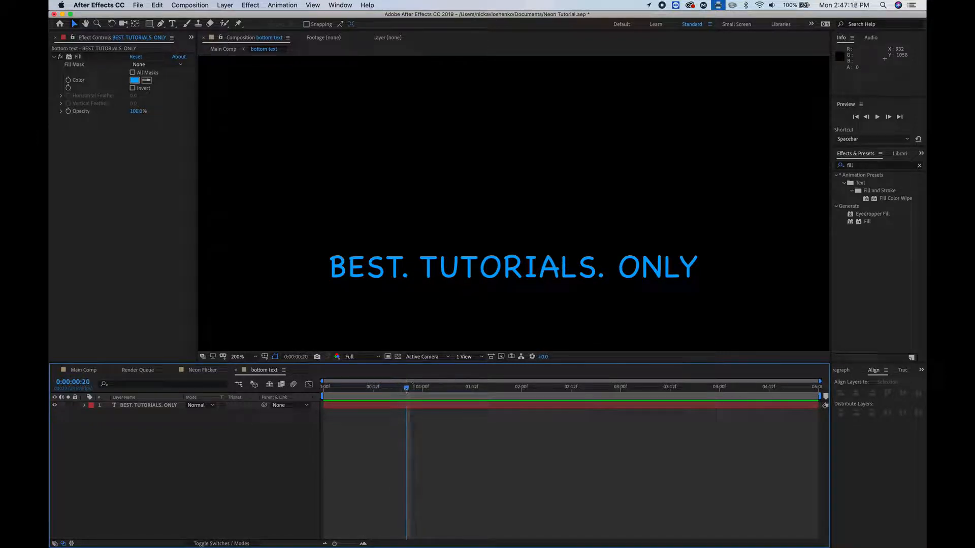
left_click(140, 409)
key("super+d")
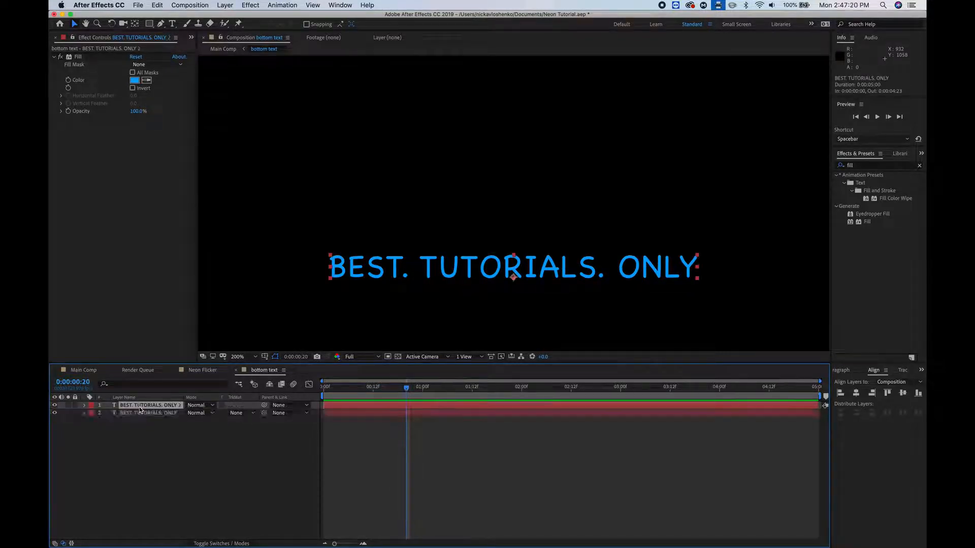
double_click(139, 407)
left_click_drag(416, 268, 703, 272)
key("BackSpace")
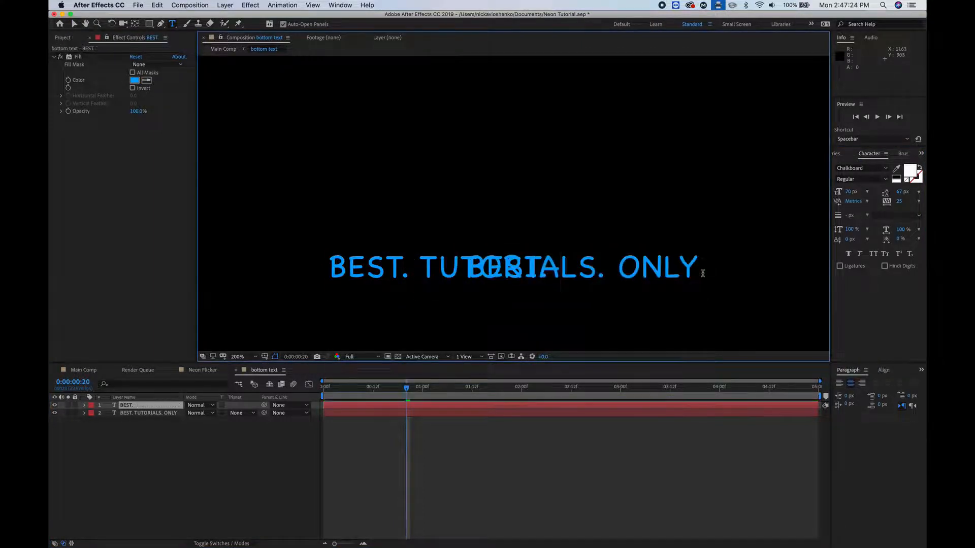
left_click(73, 23)
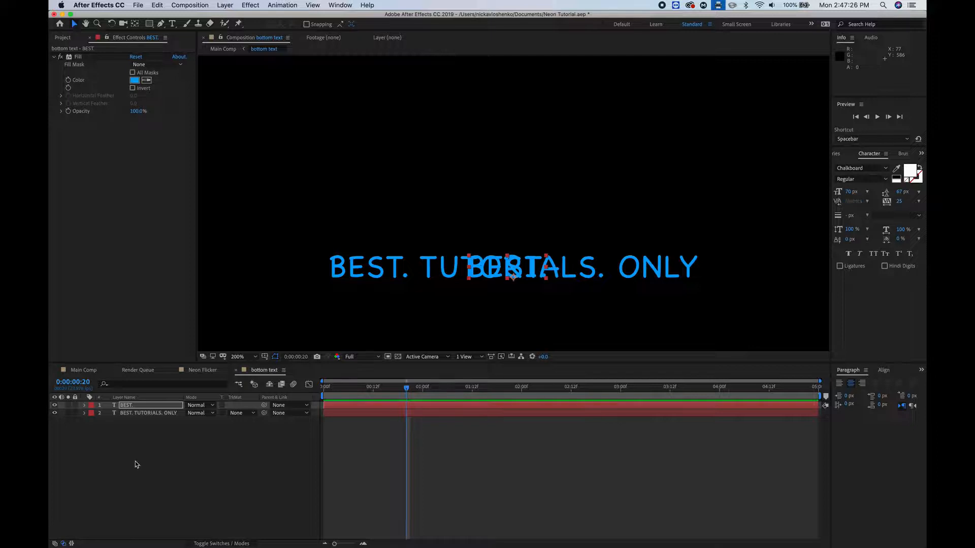
Step: Move the BEST. layer horizontally to about X 447 so it covers the matching word of the full line
left_click(138, 415)
left_click(54, 412)
left_click(143, 446)
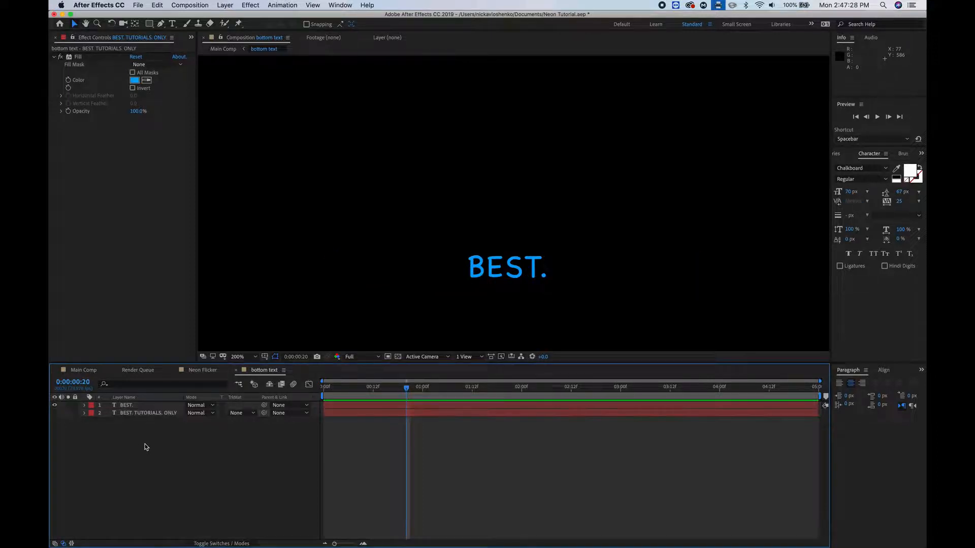
left_click(128, 406)
left_click(54, 413)
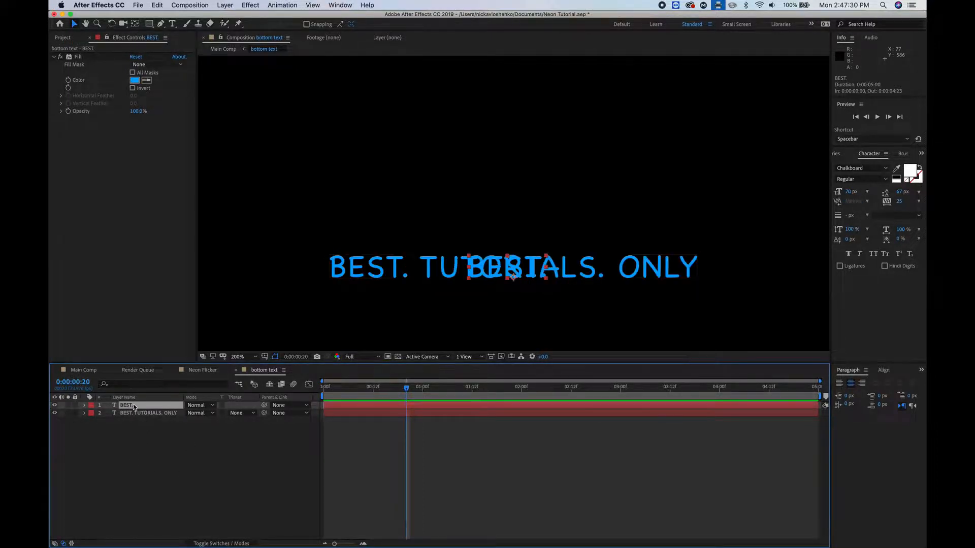
left_click_drag(484, 276, 355, 277)
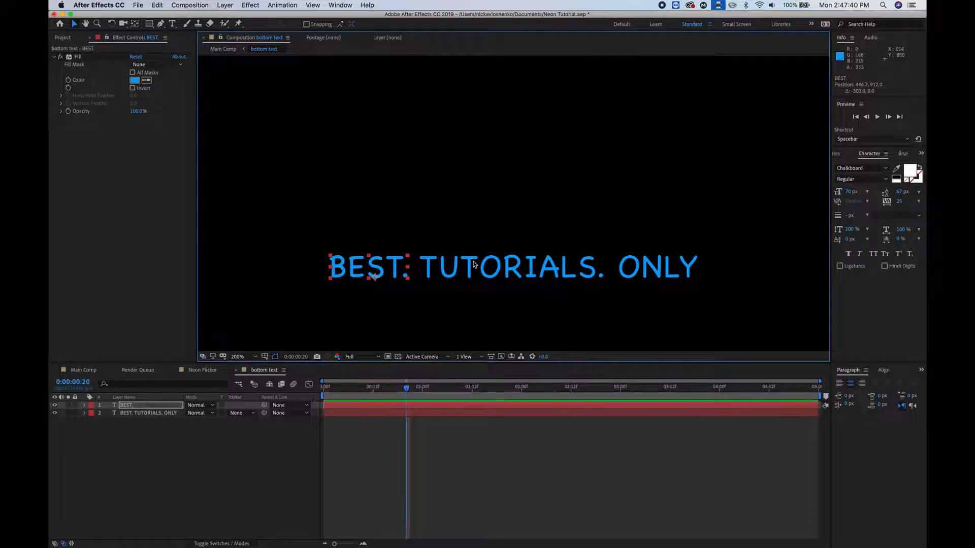
Step: Duplicate the BEST. layer and replace the copy's text with TUTORIALS
left_click(129, 407)
key("Return")
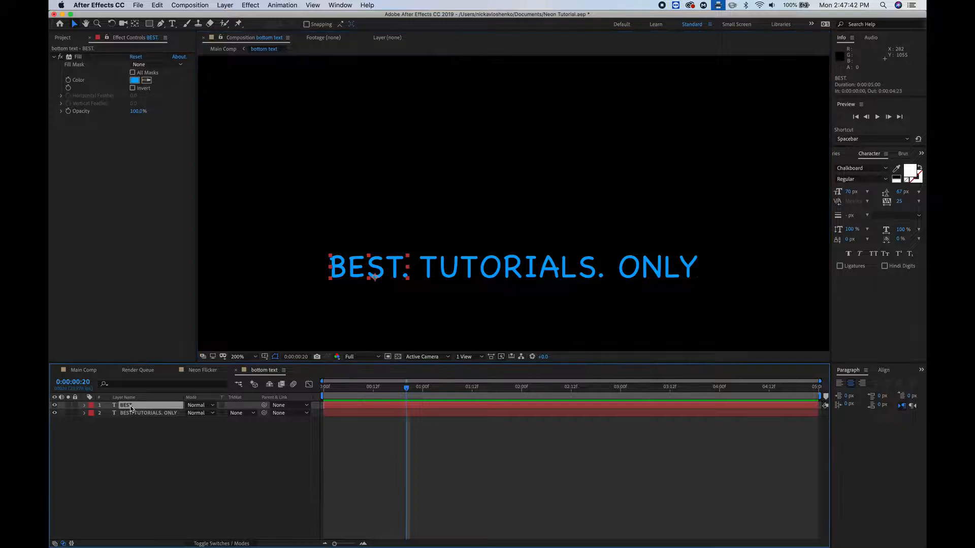
key("super+d")
double_click(131, 406)
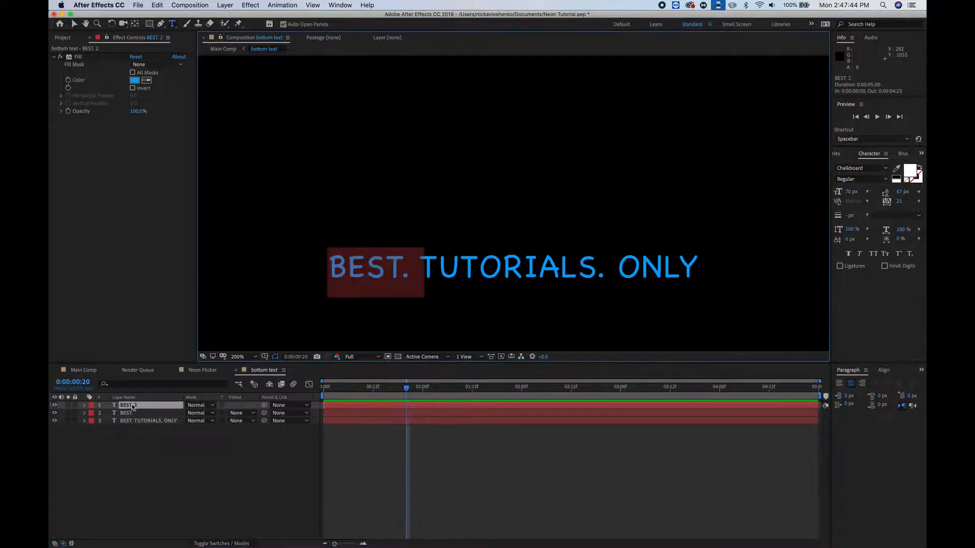
type("TUTORIALS")
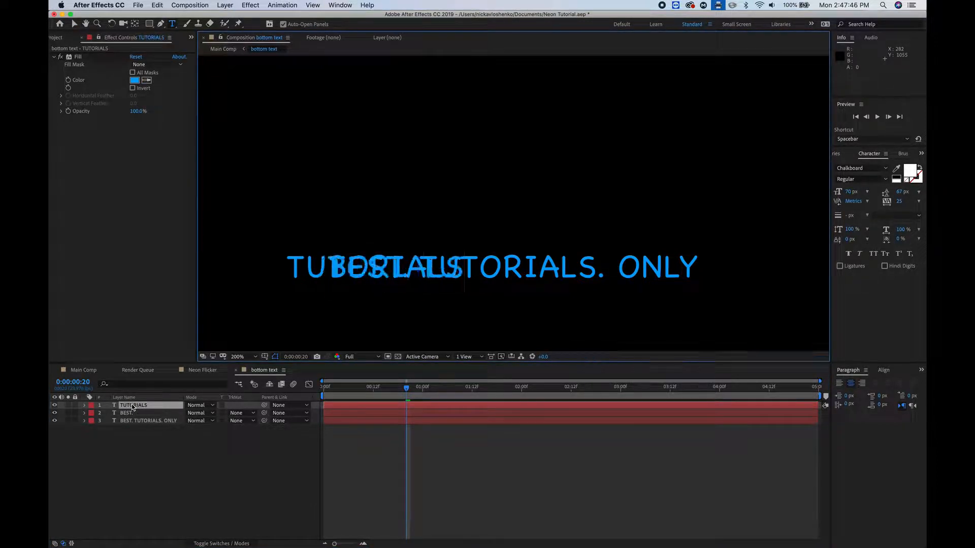
type(".")
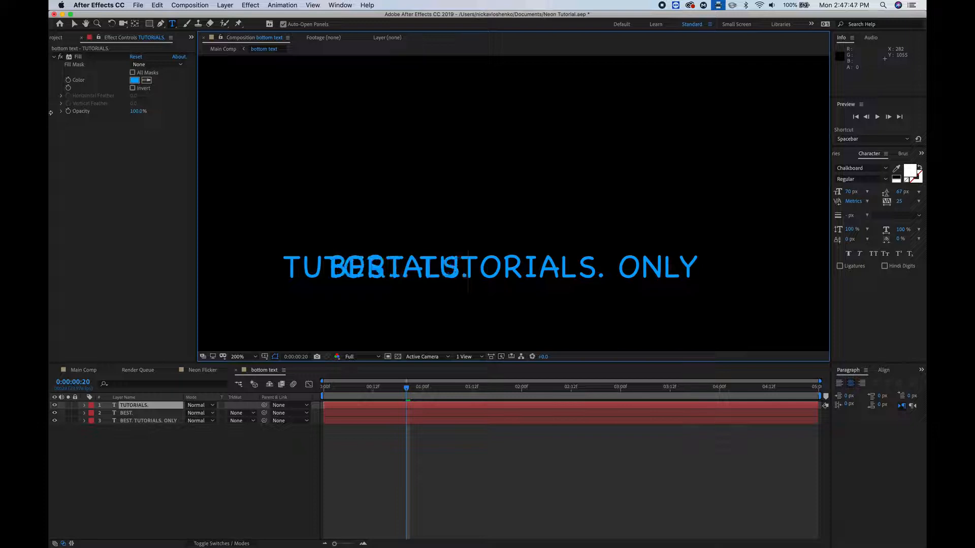
left_click(75, 24)
Step: Nudge the TUTORIALS. layer horizontally until it lines up exactly with the same word in the full line
key("shift+Right")
key("shift+Right")
key("shift+Right")
key("shift+Right")
key("shift+Right")
key("shift+Right")
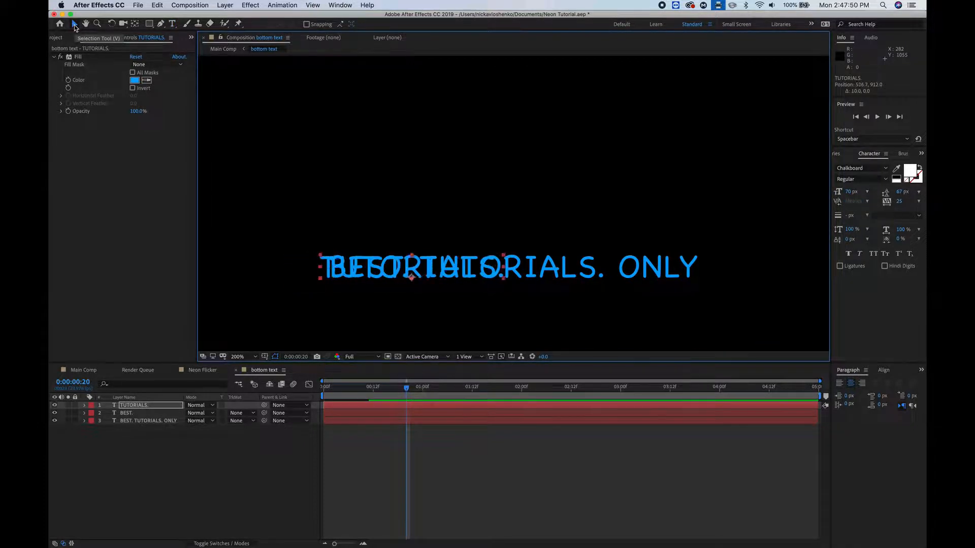
key("shift+Right")
key("shift+Right")
key("shift+Right")
key("shift+Right")
key("shift+Right")
key("shift+Right")
key("shift+Right")
key("shift+Right")
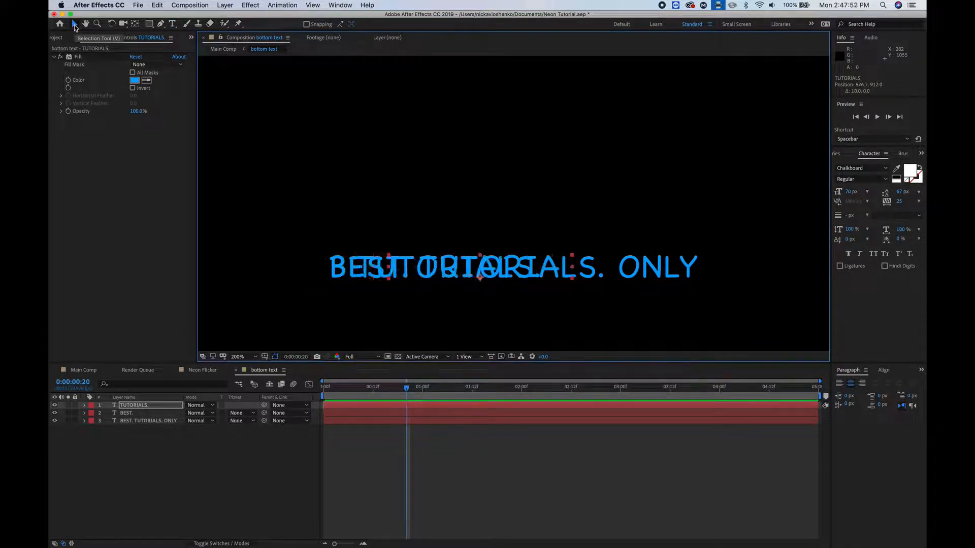
key("shift+Right")
key("shift+Right")
key("shift+Right")
key("shift+Right")
key("shift+Right")
key("shift+Right")
key("shift+Right")
key("shift+Right")
key("shift+Right")
key("shift+Right")
key("shift+Right")
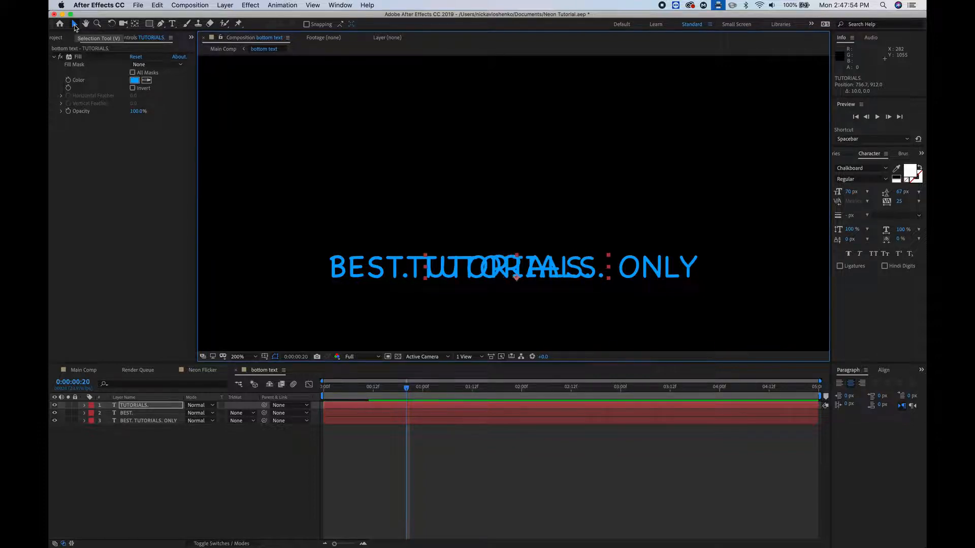
key("shift+Right")
key("shift+Right")
key("shift+Right")
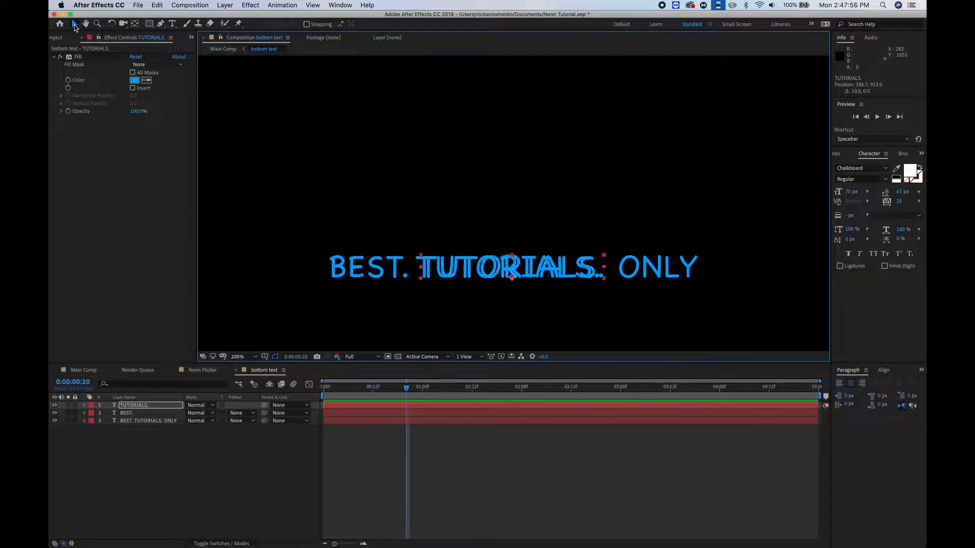
key("Left")
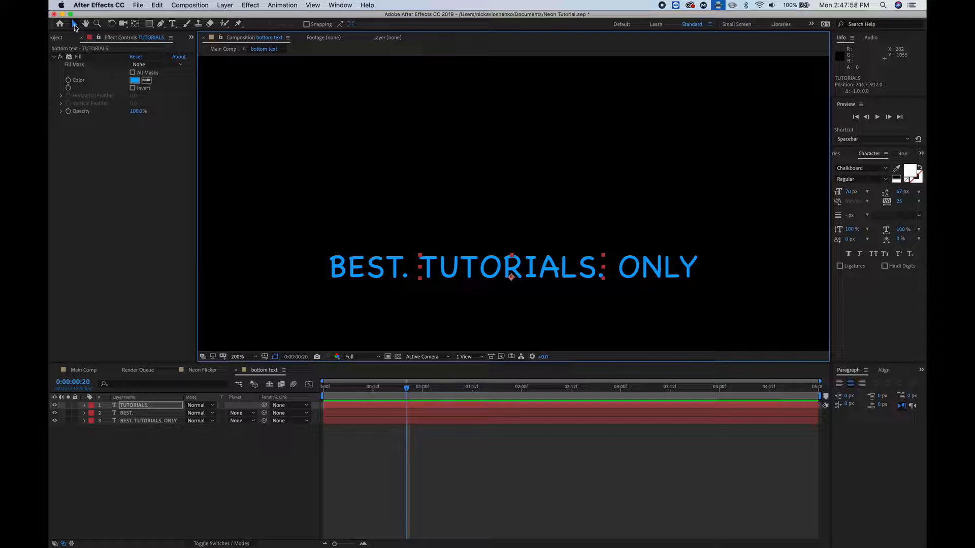
key("Right")
Step: Duplicate the TUTORIALS. layer and replace the copy's text with ONLY
left_click(135, 406)
key("ctrl+d")
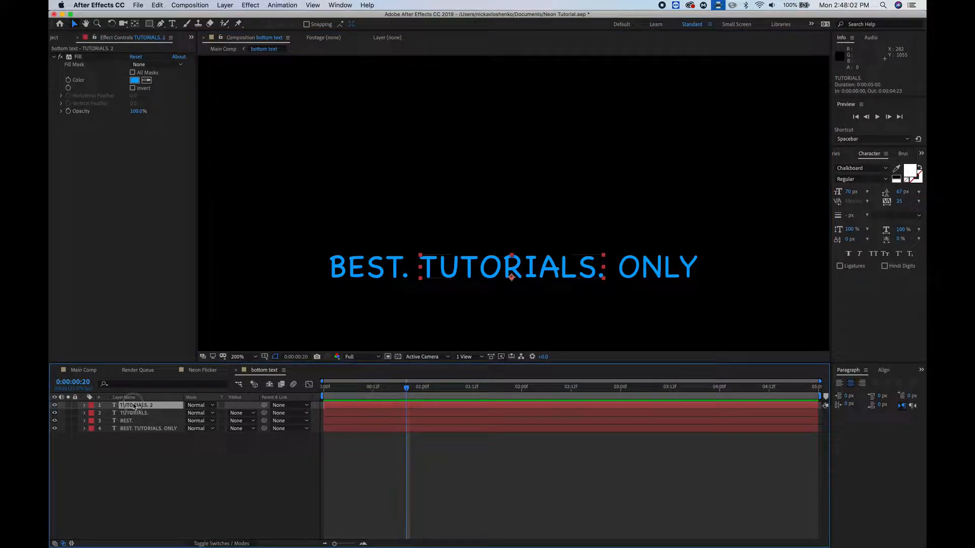
double_click(135, 405)
type("ONLY.")
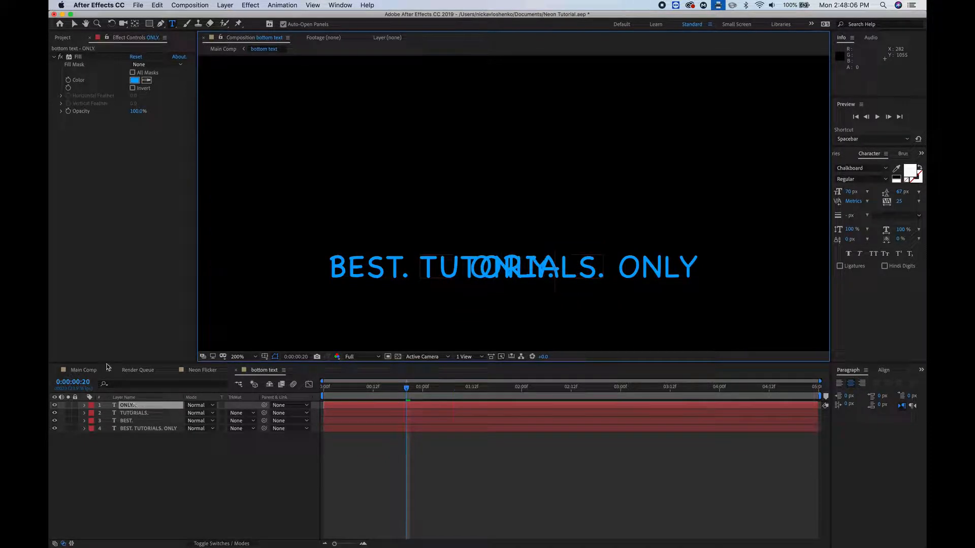
left_click(74, 24)
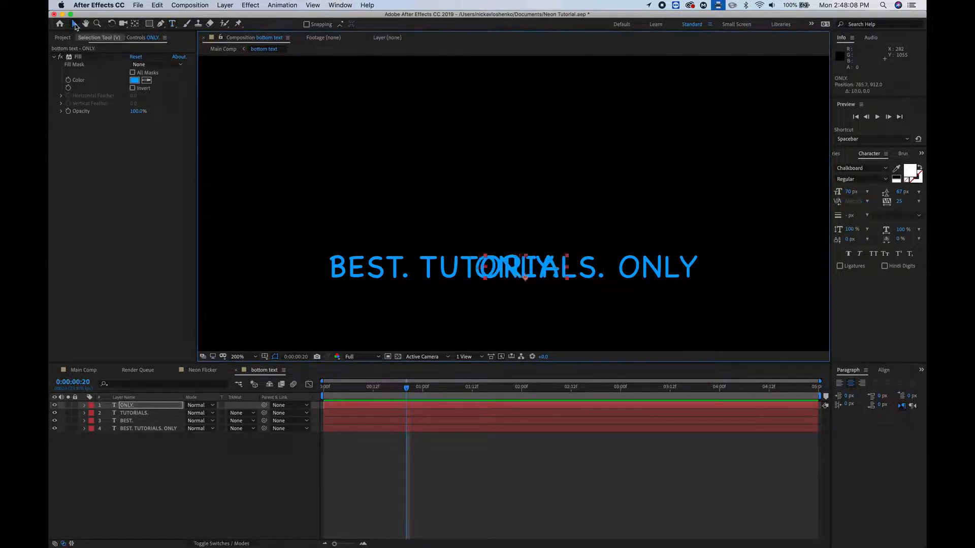
Step: Nudge the ONLY. layer horizontally to about X 1070 so it overlays the last word of the full line
key("shift+Right")
key("shift+Right")
key("shift+Right")
key("shift+Right")
key("shift+Right")
key("shift+Right")
key("shift+Right")
key("shift+Right")
key("shift+Right")
key("shift+Right")
key("shift+Right")
key("shift+Right")
key("shift+Right")
key("shift+Right")
key("shift+Right")
key("shift+Right")
key("shift+Right")
key("shift+Right")
key("shift+Right")
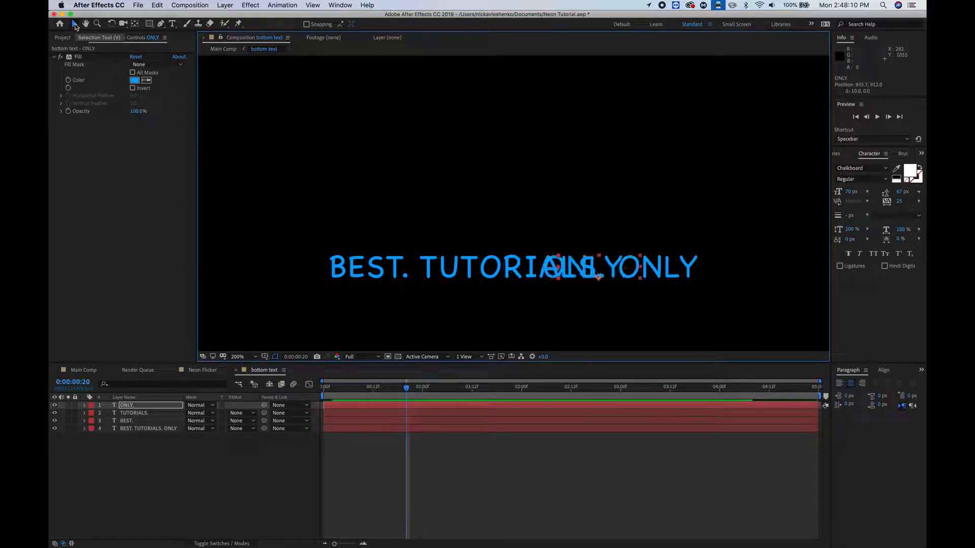
key("shift+Right")
key("shift+Right")
key("shift+Right")
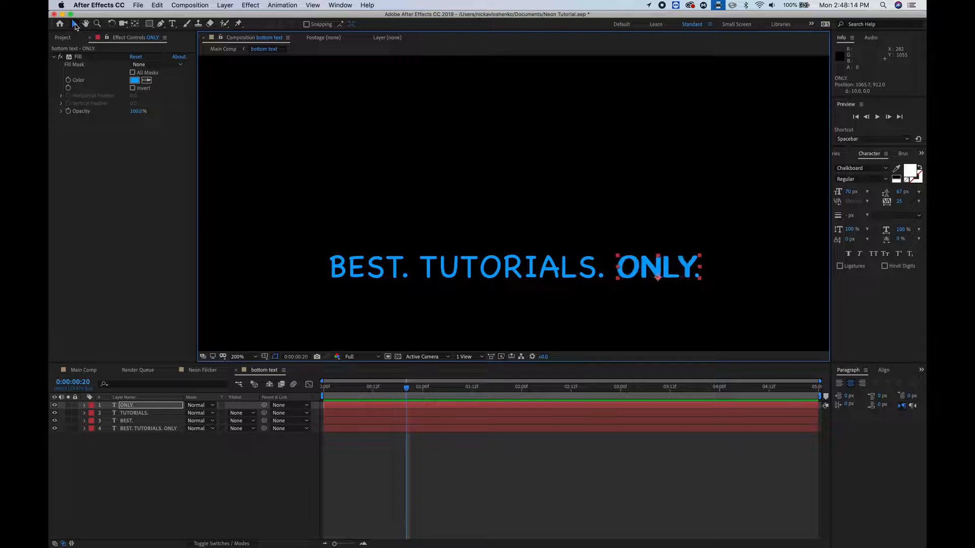
key("Right")
key("Right")
key("Right")
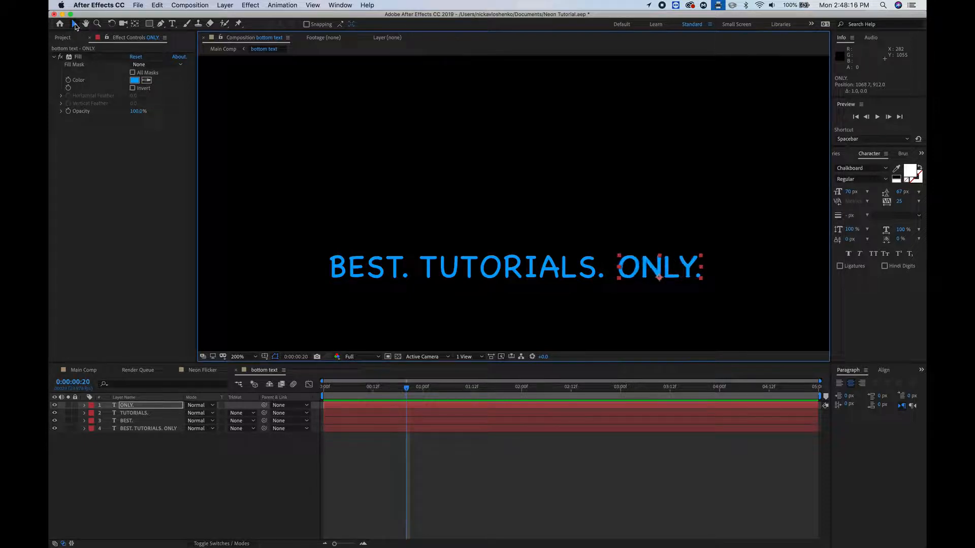
key("Left")
key("Right")
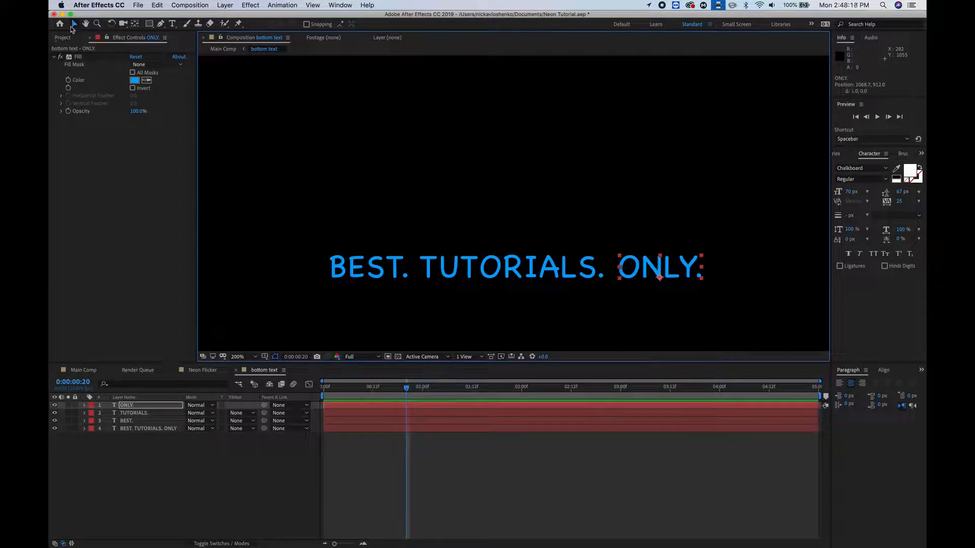
Step: Hide the original BEST. TUTORIALS. ONLY layer, leaving the three single-word layers shown
left_click(54, 428)
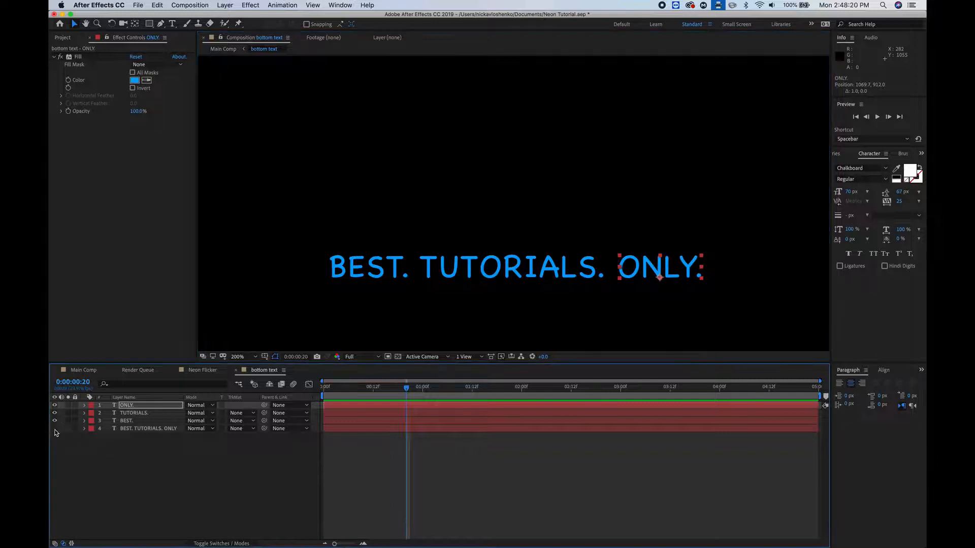
left_click(380, 465)
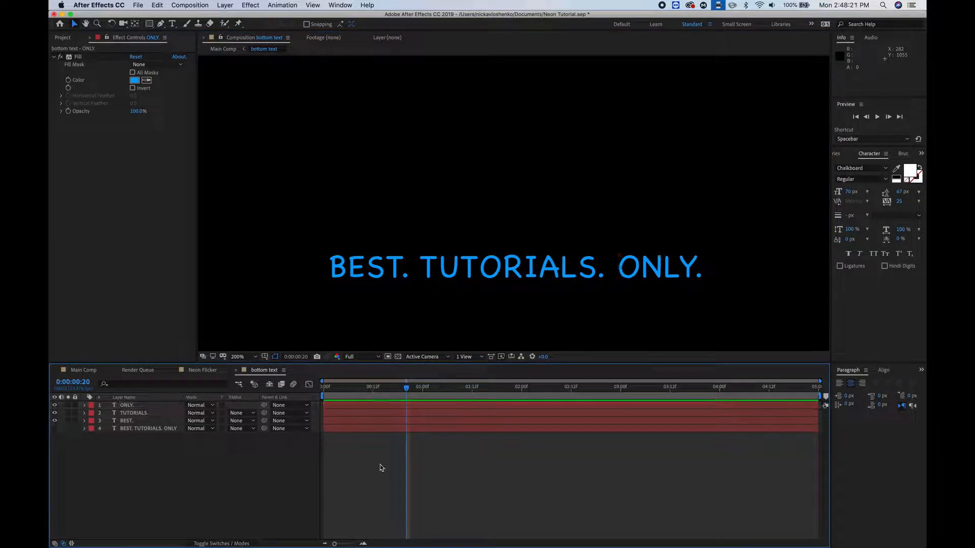
left_click(136, 429)
key("Return")
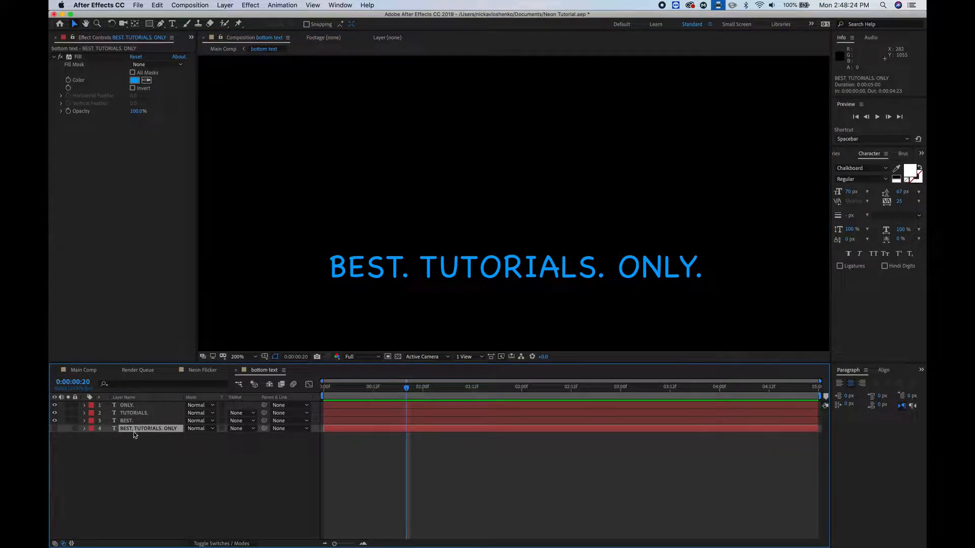
Step: Set the BEST. layer's opacity to 0% and start keyframing it at 0:00:00:20
left_click(126, 422)
key("Return")
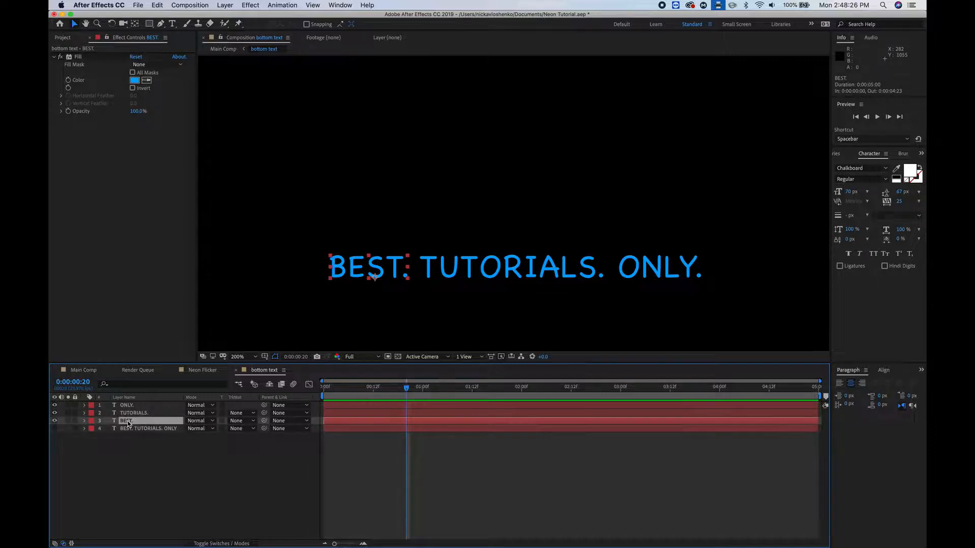
key("t")
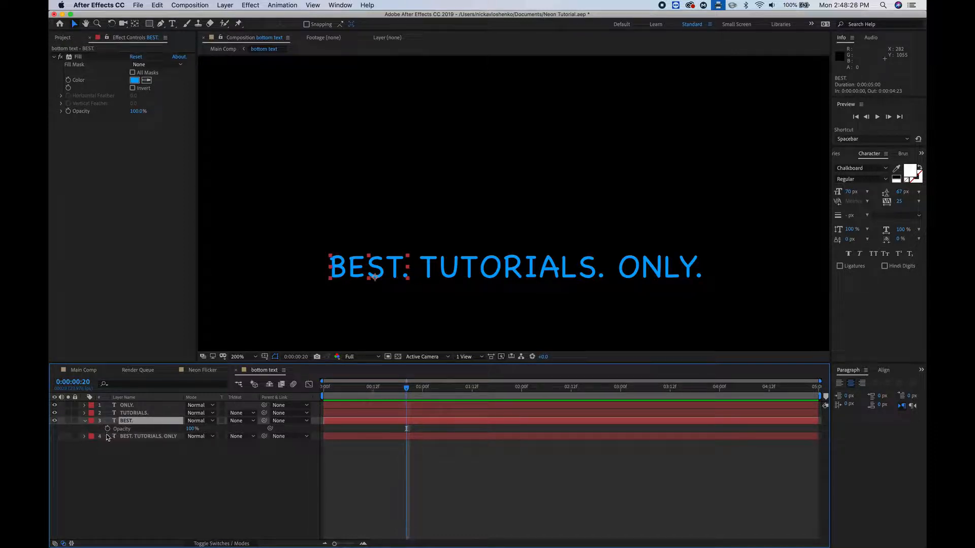
left_click_drag(190, 429, 95, 428)
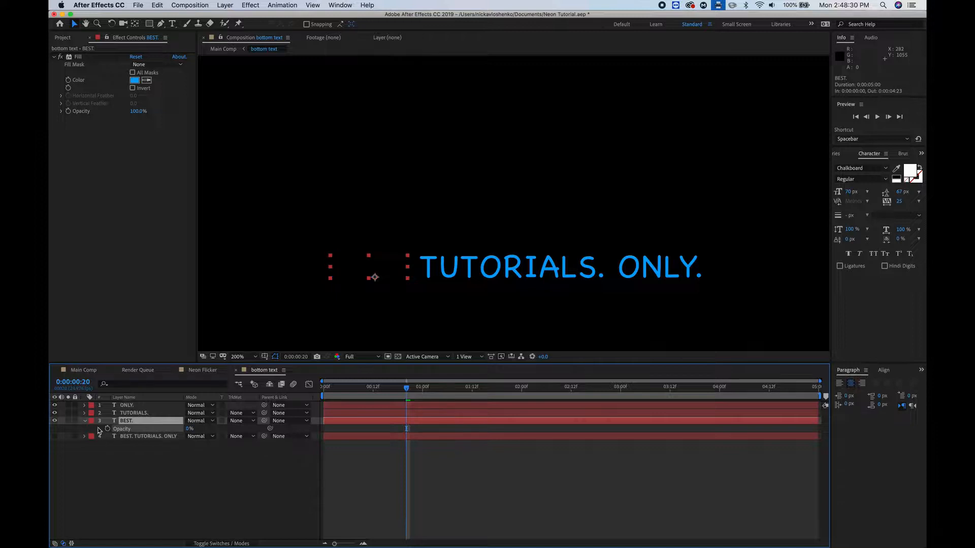
left_click(108, 429)
Step: Add a 60% opacity keyframe to the BEST. layer at 0:00:00:22
left_click(364, 543)
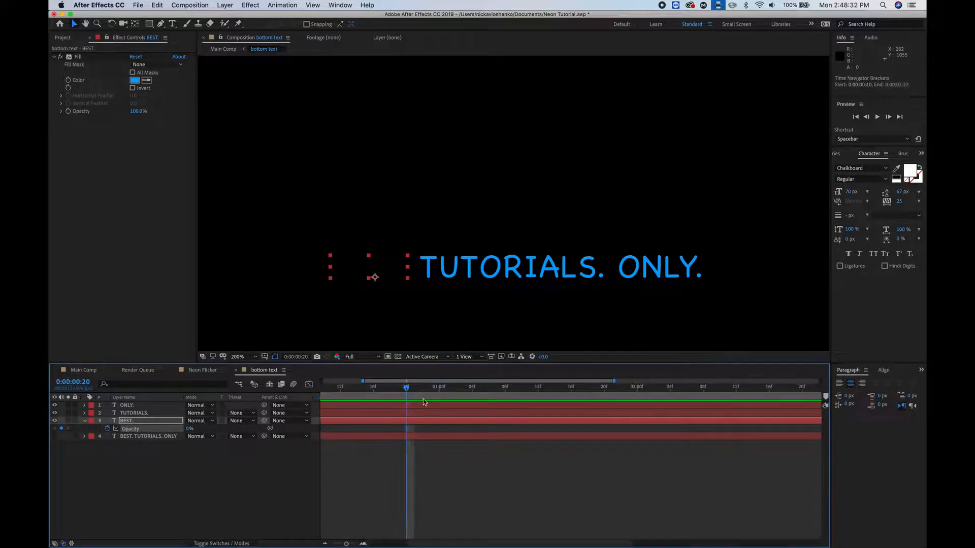
left_click_drag(414, 390, 422, 390)
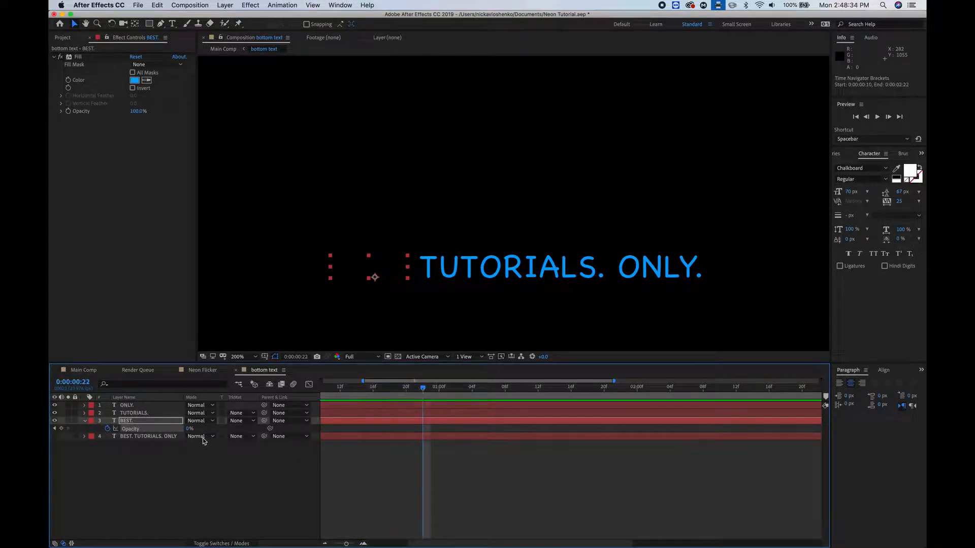
left_click(190, 429)
type("60")
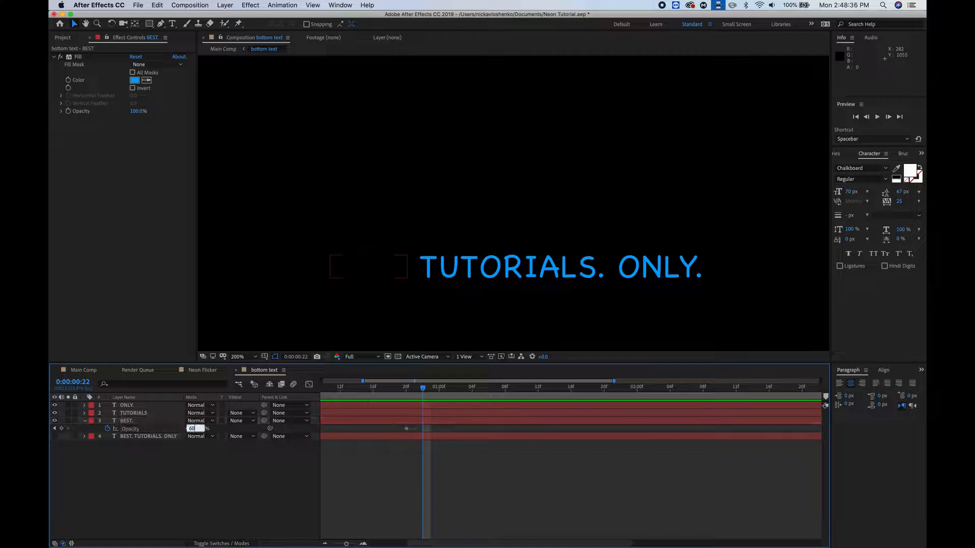
key("Return")
Step: Add a 20% opacity keyframe to the BEST. layer at 0:00:01:00
left_click(447, 389)
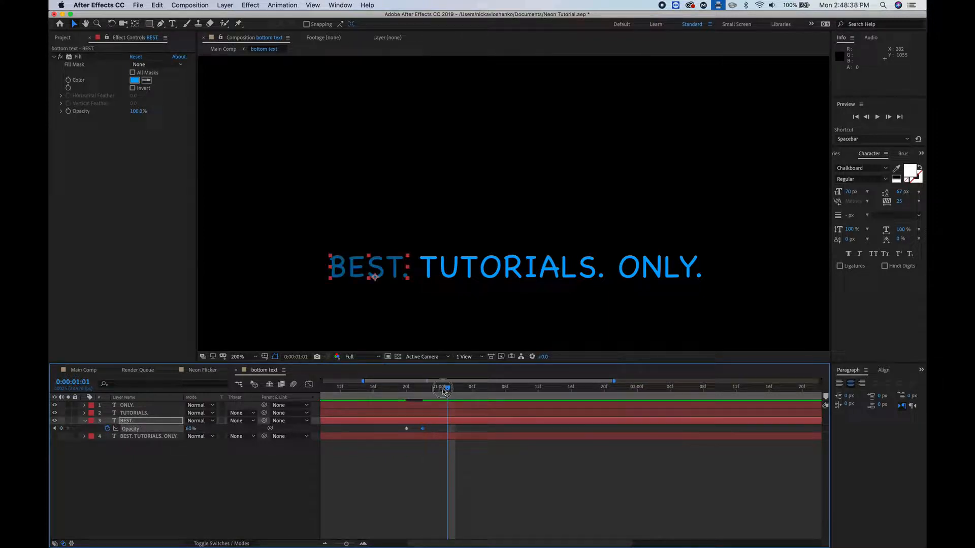
left_click_drag(443, 389, 440, 389)
left_click(189, 430)
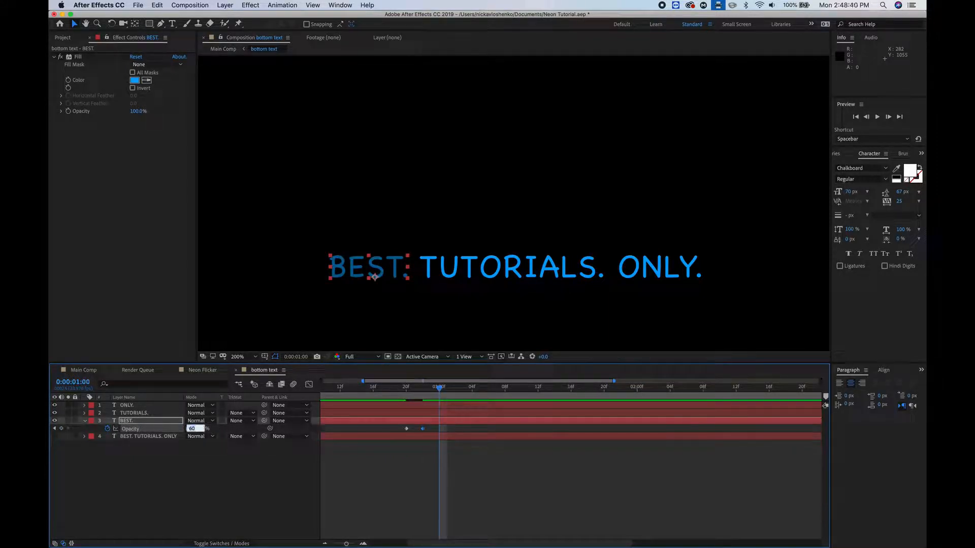
type("20")
key("Return")
Step: Add a 100% opacity keyframe to the BEST. layer at 0:00:01:02
left_click(454, 390)
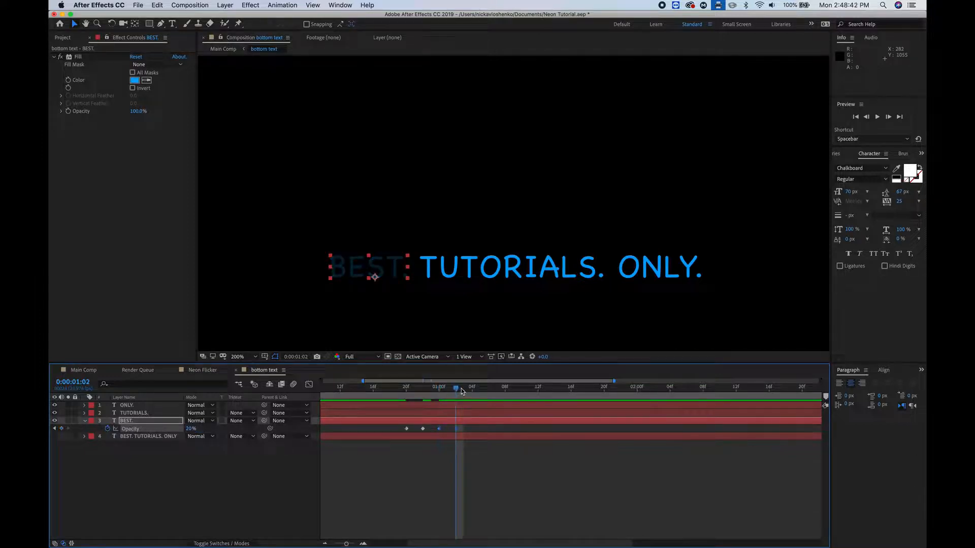
left_click(189, 429)
type("100")
key("Return")
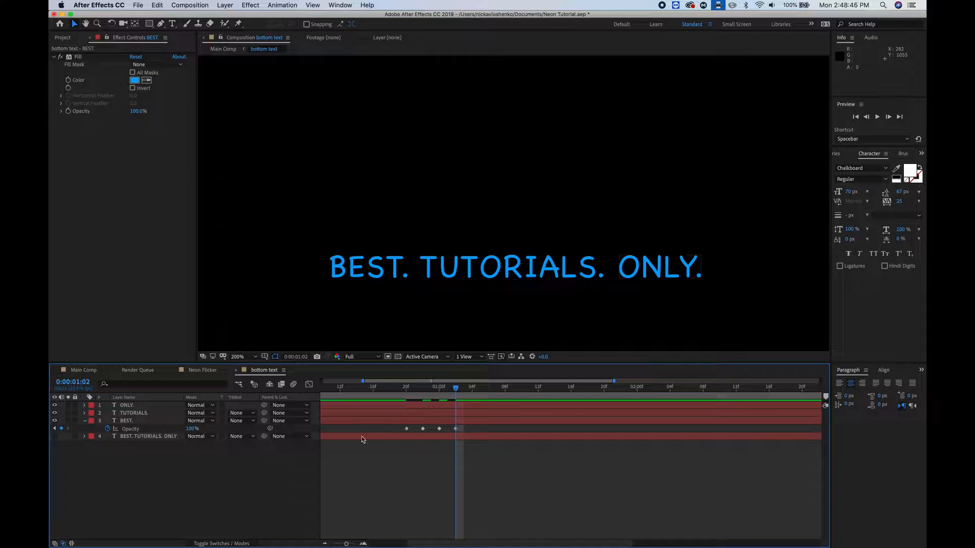
Step: Copy all of the BEST. layer's opacity keyframes and paste them onto the TUTORIALS. layer at 0:00:01:14
left_click(131, 430)
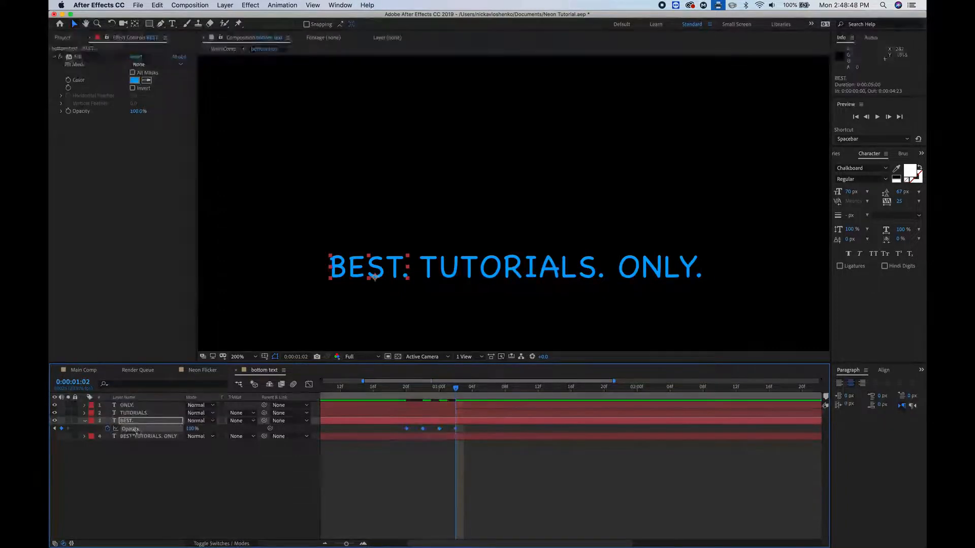
left_click(135, 468)
left_click(132, 429)
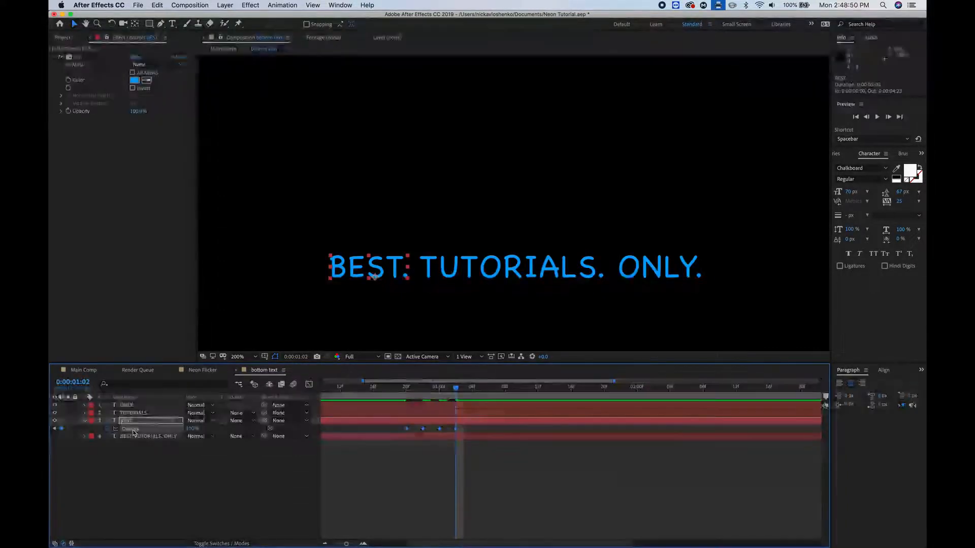
key("super+c")
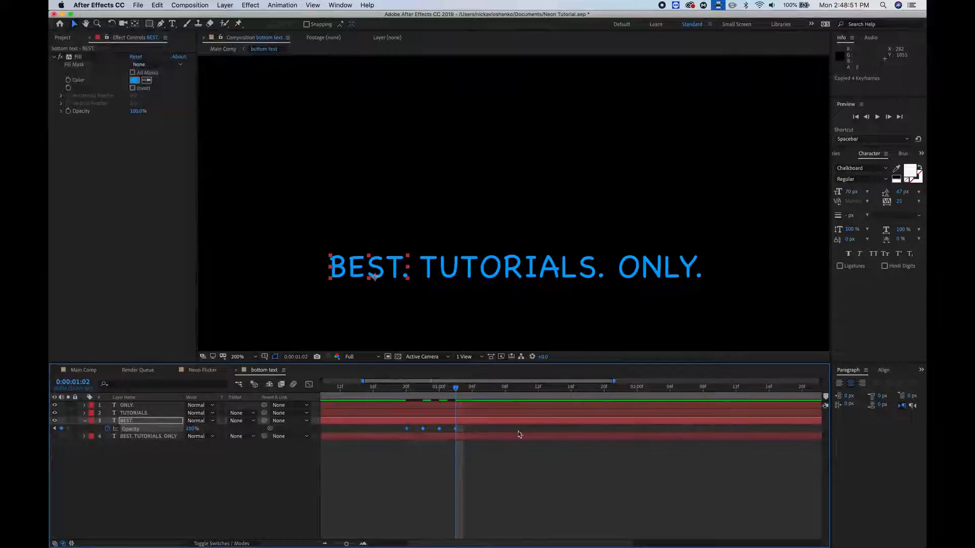
left_click(325, 543)
left_click(489, 389)
left_click(490, 414)
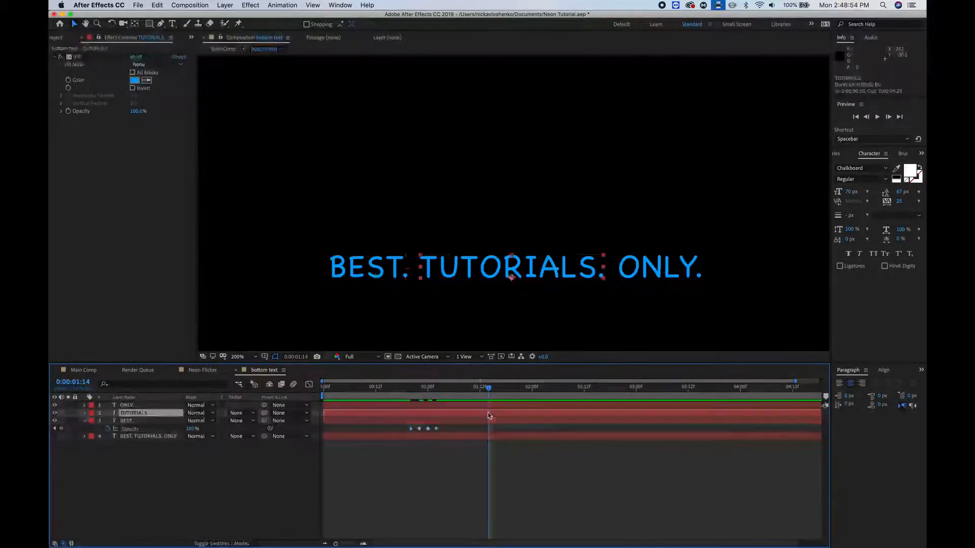
key("super+v")
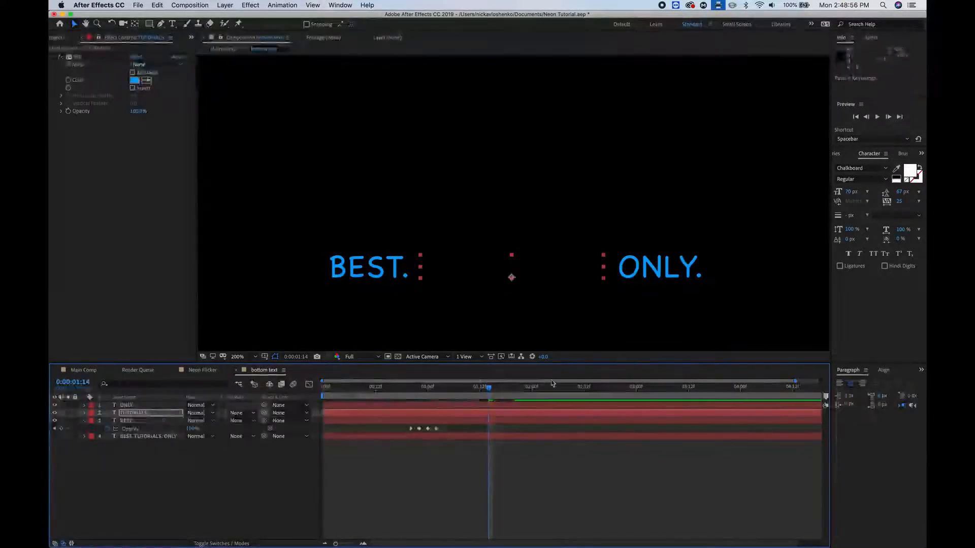
Step: Paste the same opacity keyframes onto the ONLY. layer at 0:00:02:16 and preview the word-by-word flicker
left_click(601, 387)
left_click(588, 404)
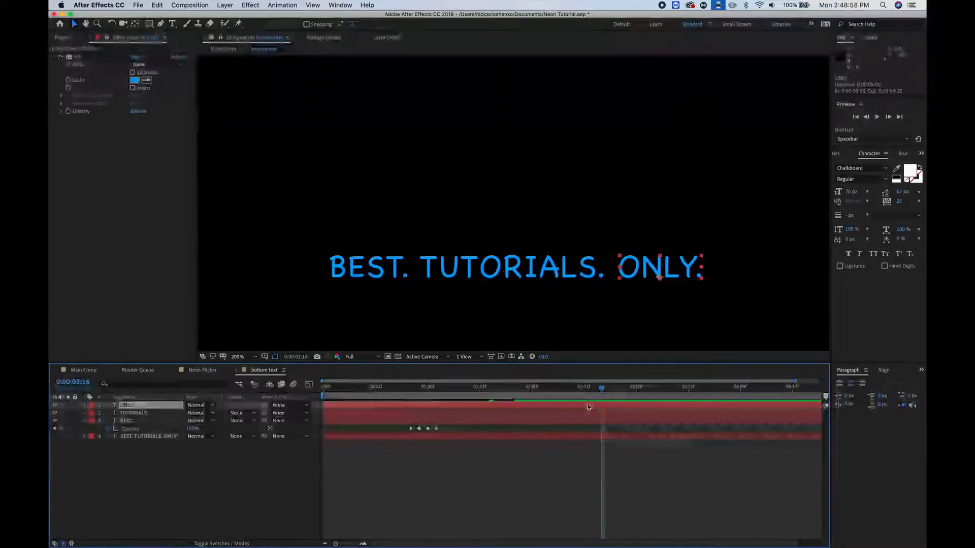
key("super+v")
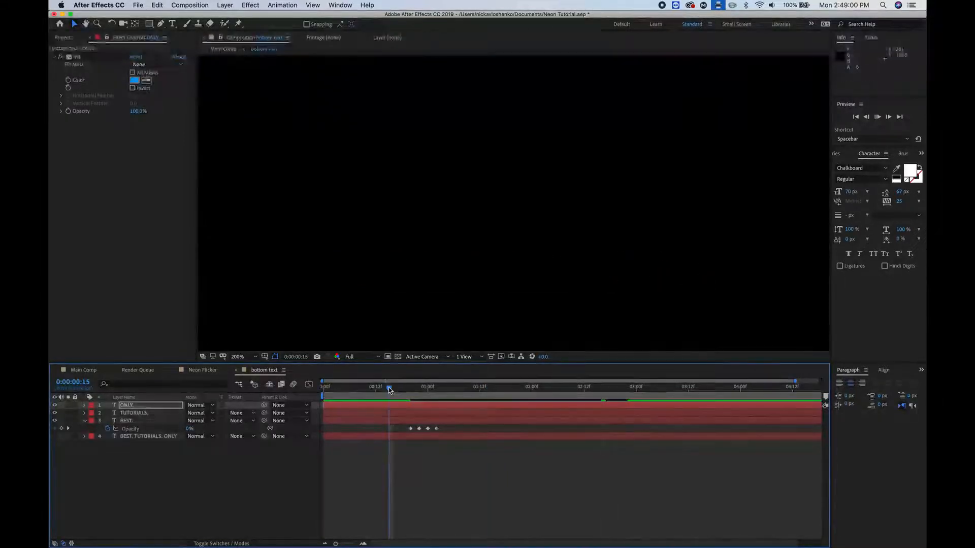
key("space")
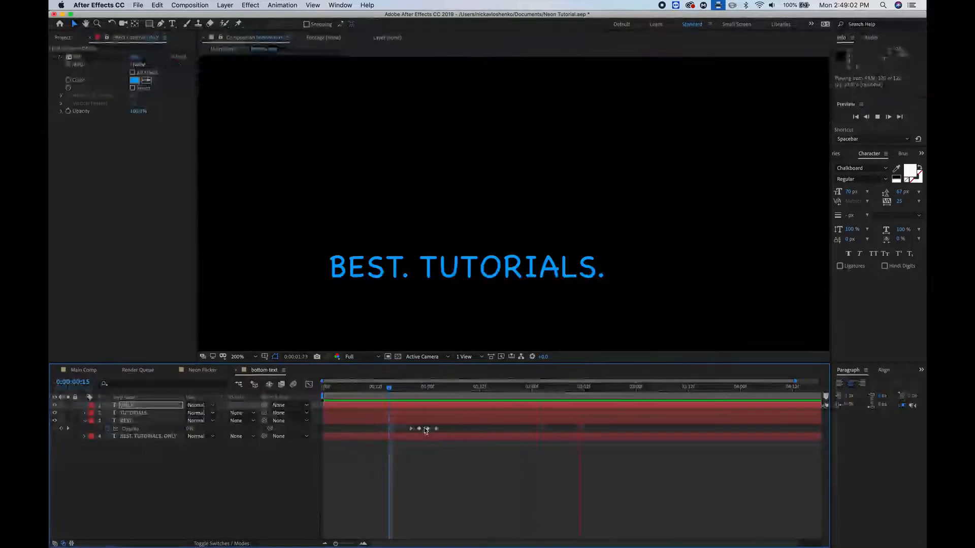
key("space")
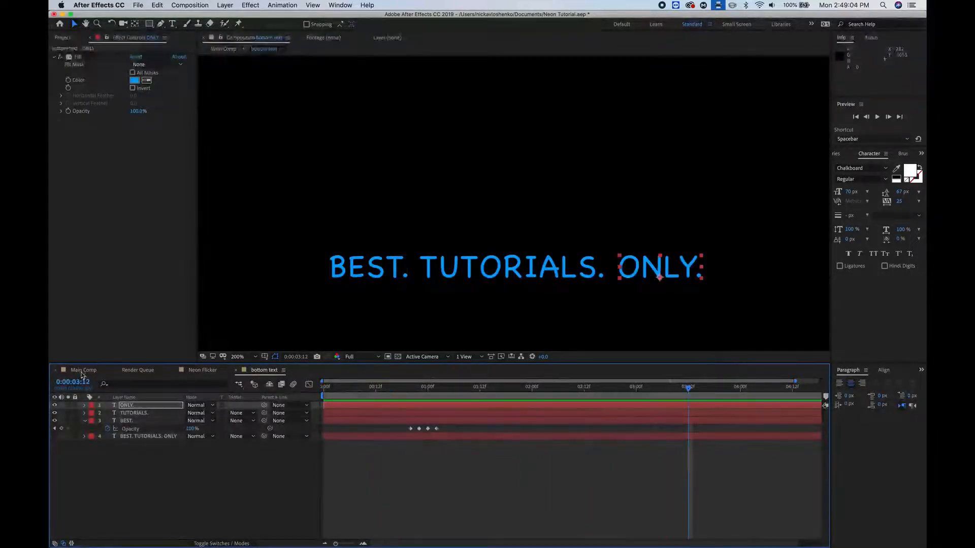
Step: Return to Main Comp and apply the Fast Box Blur effect to the bottom text layer
left_click(80, 370)
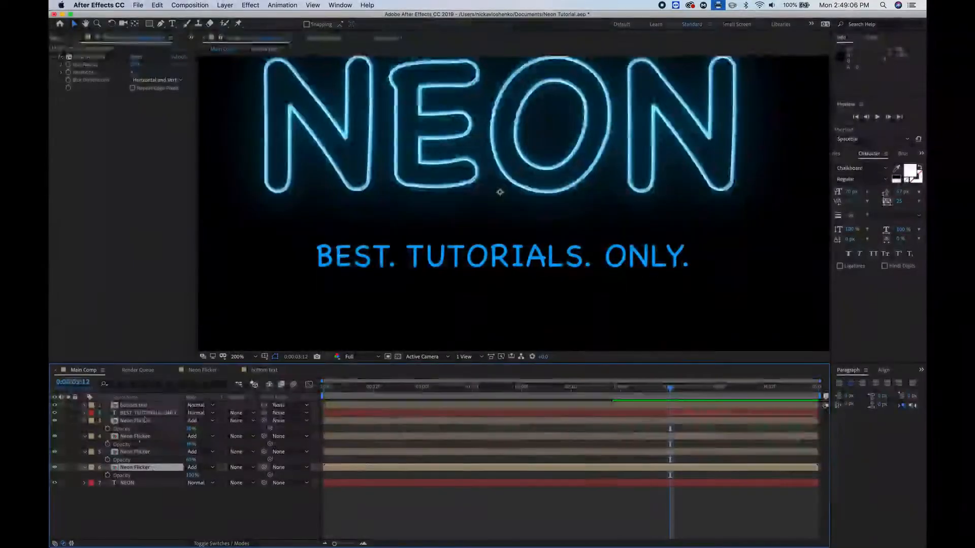
left_click(135, 406)
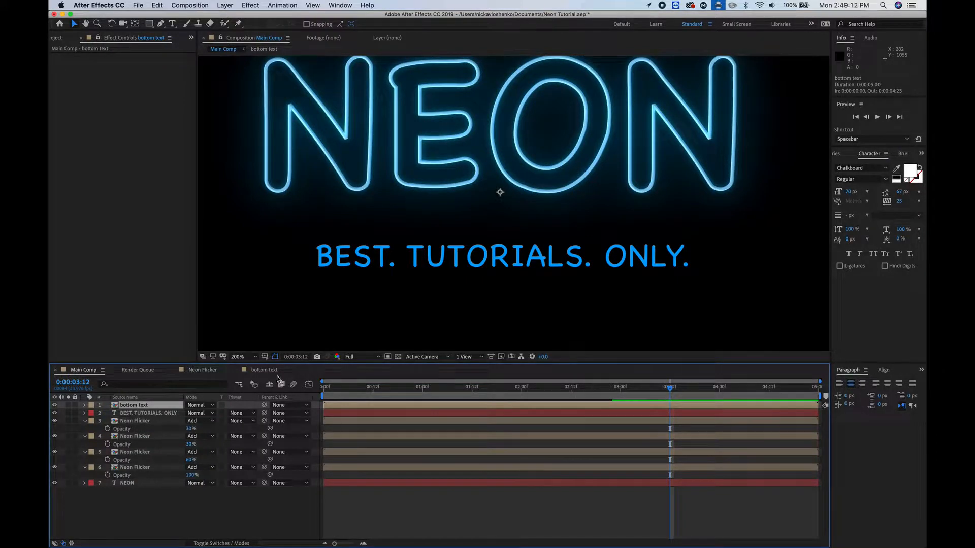
left_click(840, 155)
left_click(863, 165)
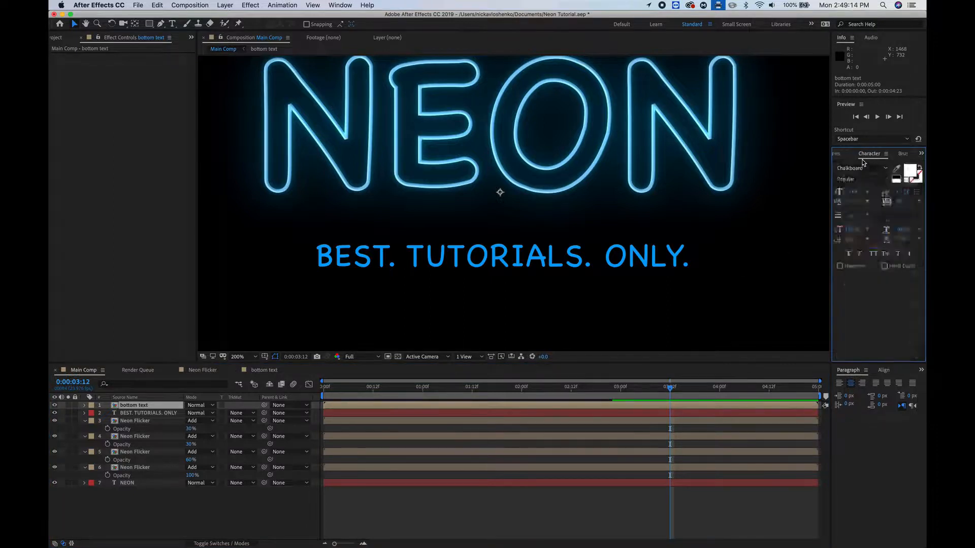
type("fill")
scroll(863, 162, "down", 2)
scroll(864, 161, "up", 2)
left_click(860, 165)
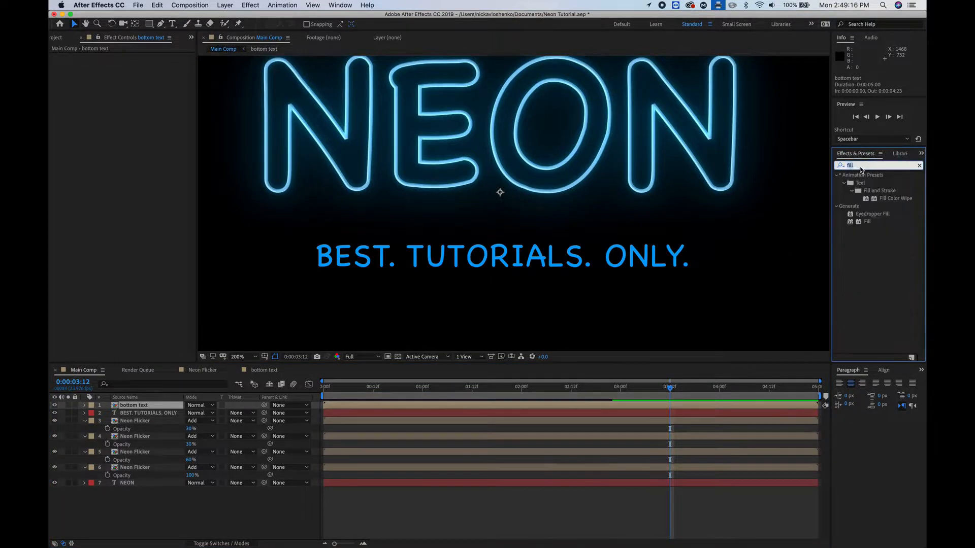
type("fast")
left_click_drag(878, 222, 663, 406)
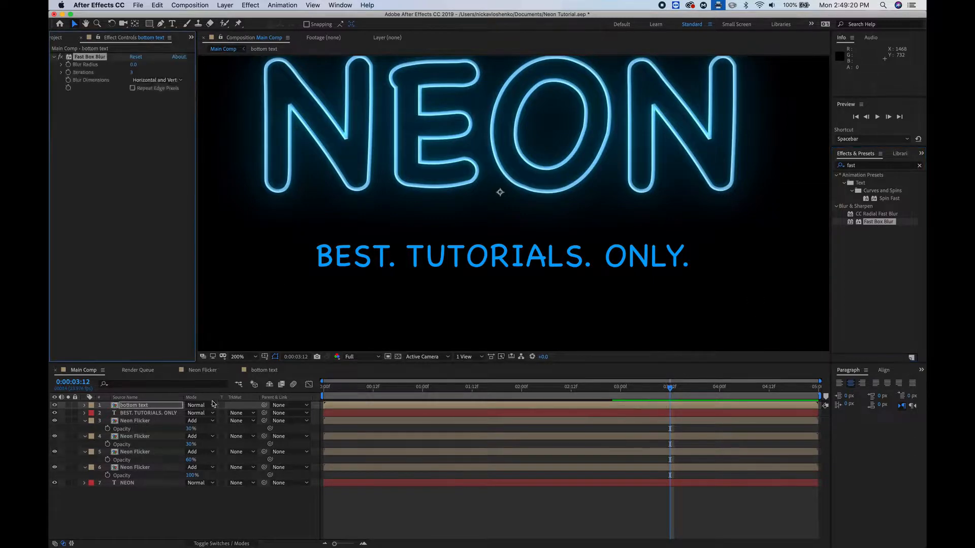
Step: Set the bottom text layer's blending mode to Add and its blur radius to 53
left_click(199, 405)
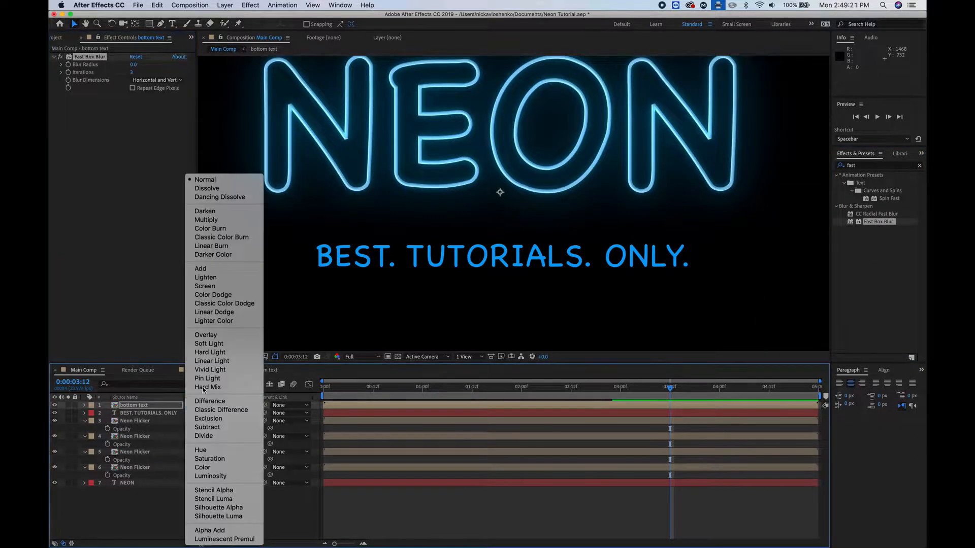
left_click(209, 269)
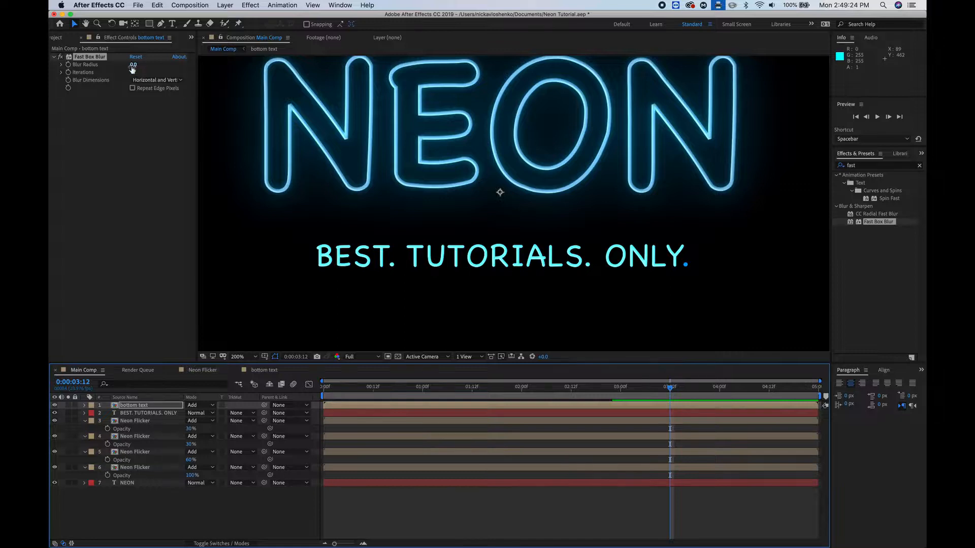
left_click_drag(132, 64, 156, 64)
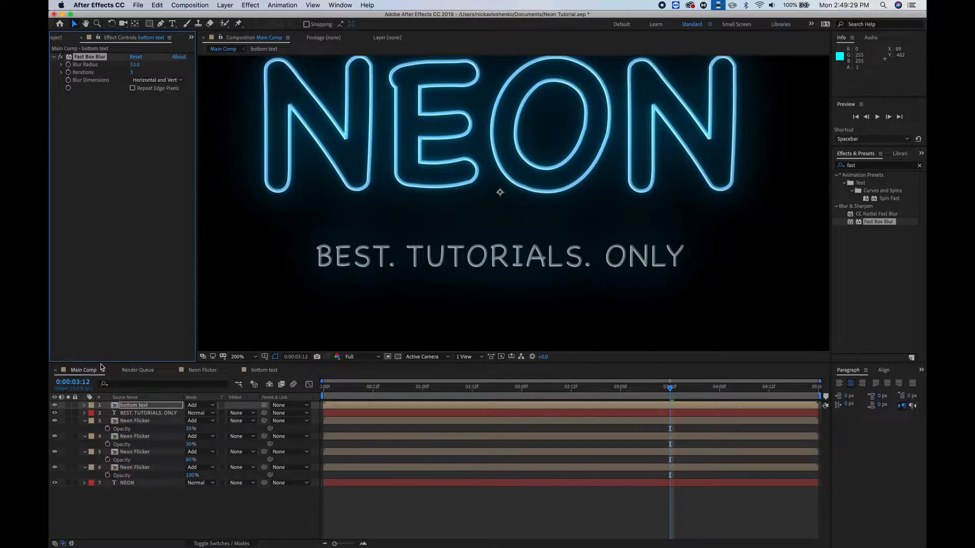
Step: Duplicate the bottom text layer and give the copy 60% opacity and a blur radius of 20
left_click(136, 406)
key("ctrl+d")
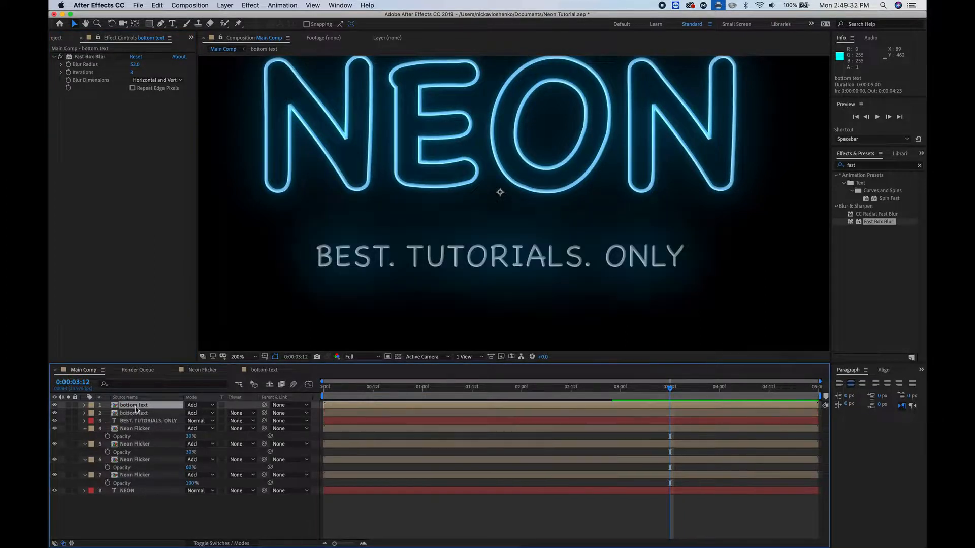
key("t")
left_click(193, 412)
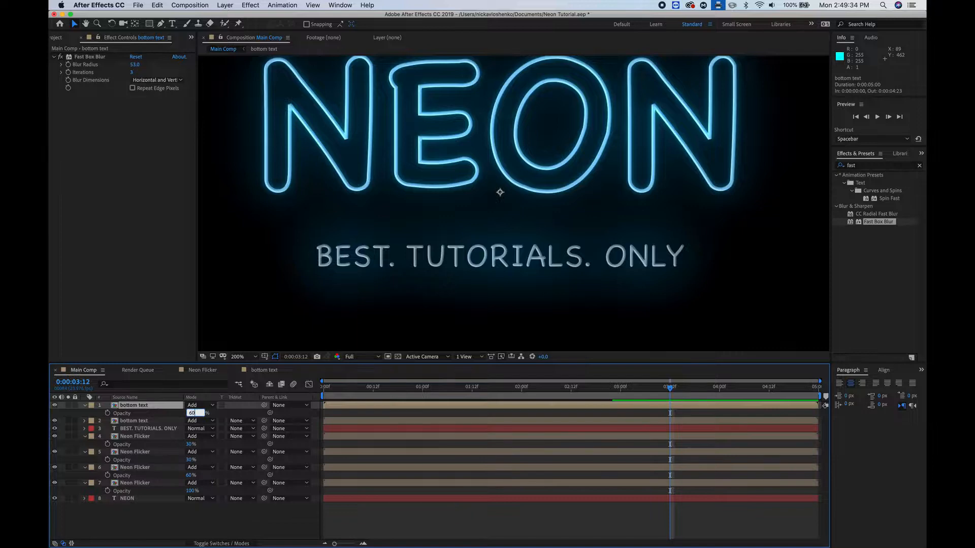
key("Return")
left_click_drag(136, 68, 119, 63)
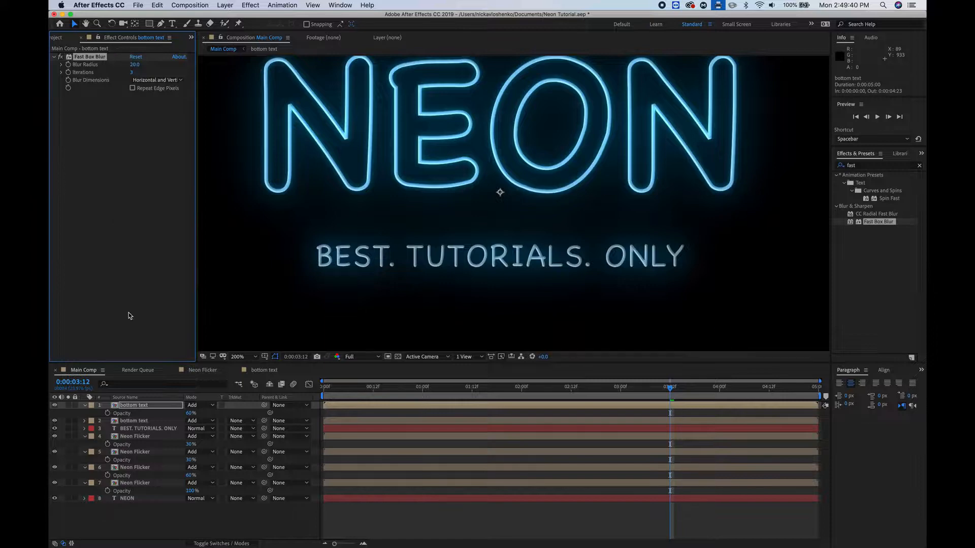
Step: Duplicate the 60% bottom text layer and give the new copy 30% opacity and a blur radius of 3
left_click(126, 412)
key("super+d")
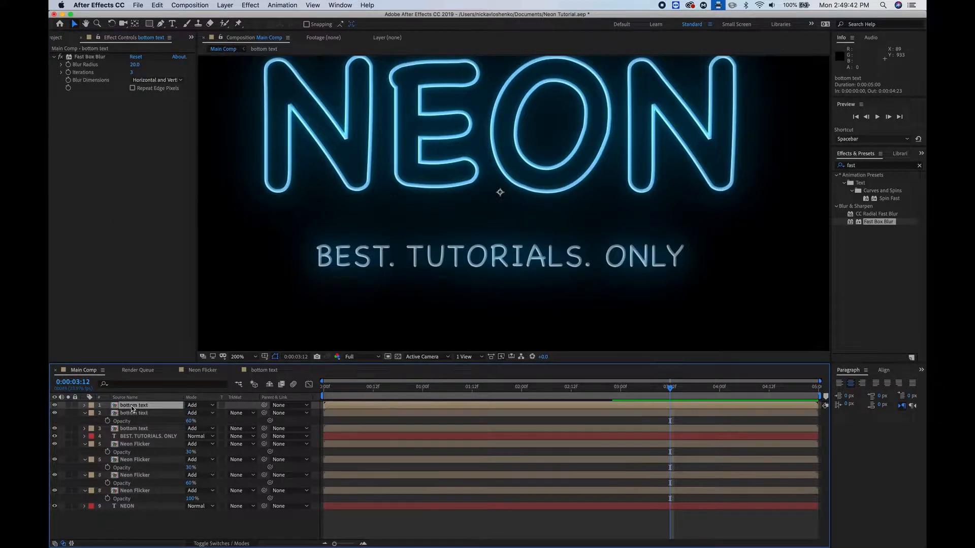
left_click(190, 413)
type("30")
key("Return")
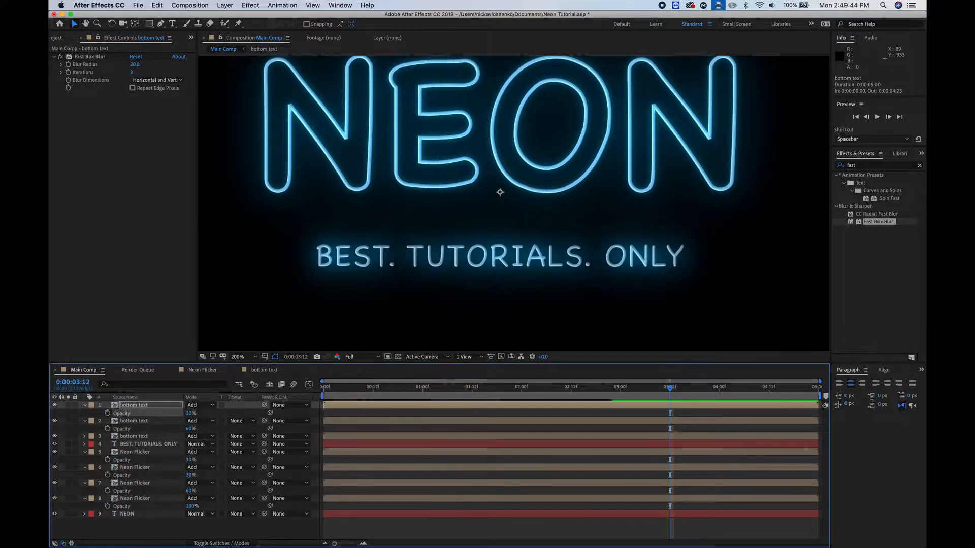
key("period")
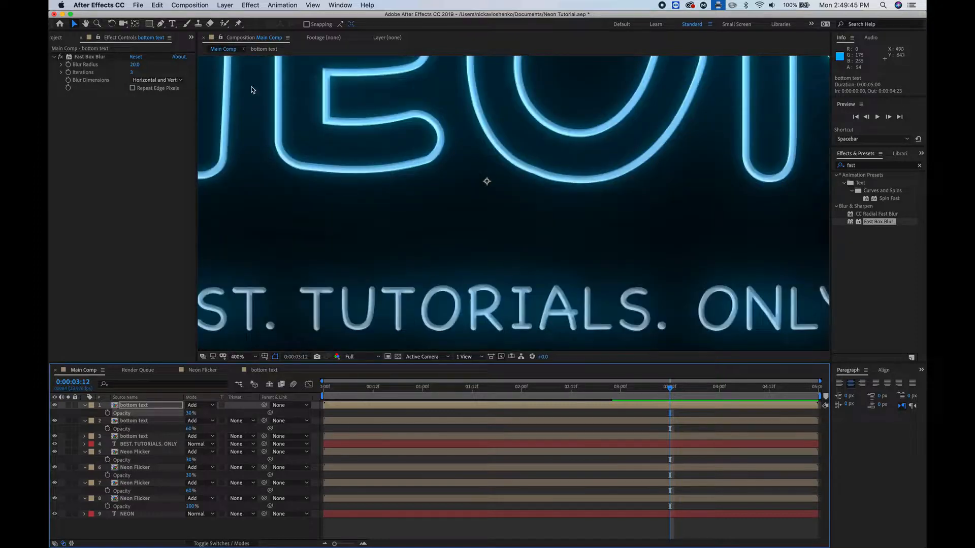
left_click(126, 64)
left_click_drag(126, 63, 127, 64)
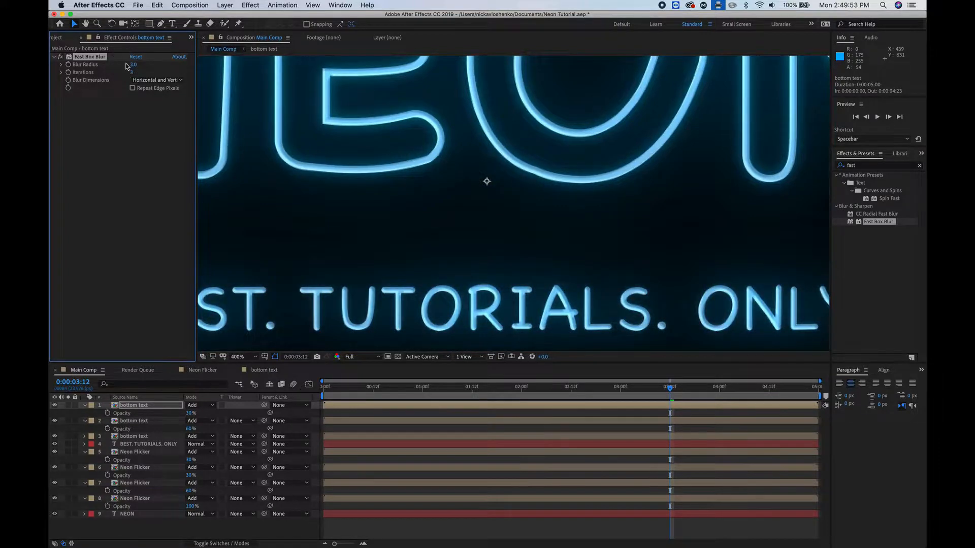
Step: Duplicate the 30% bottom text layer and set the new copy's blur radius to 7
left_click(131, 406)
key("super+d")
left_click_drag(134, 65, 134, 65)
left_click(477, 370)
Step: Fit the whole composition in view and play it from the start to check the flicker of both text lines
scroll(477, 235, "down", 4)
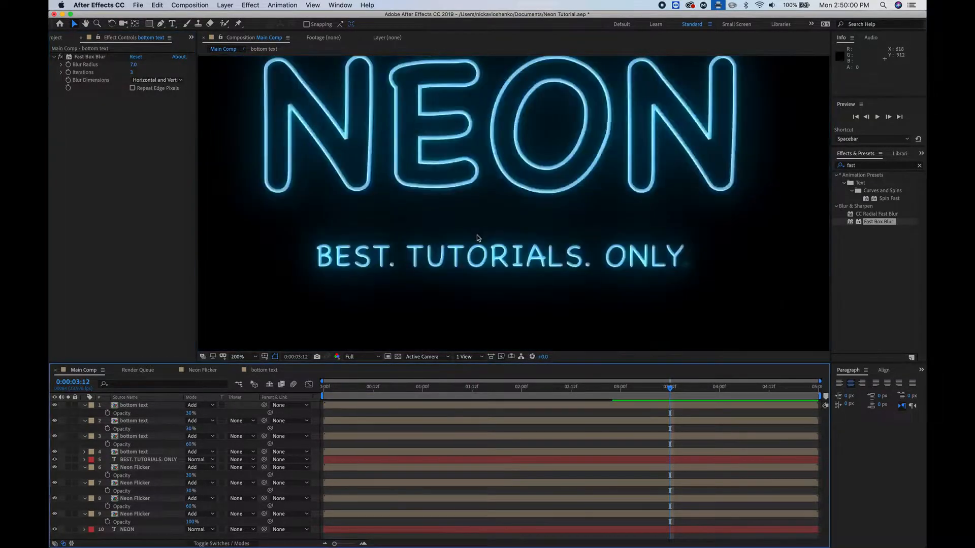
left_click(241, 357)
left_click(249, 366)
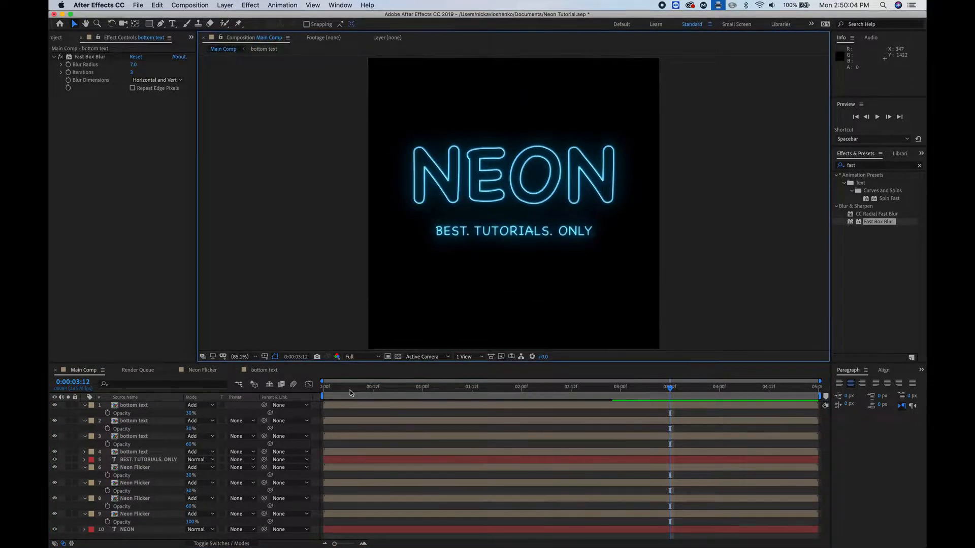
left_click_drag(349, 390, 313, 392)
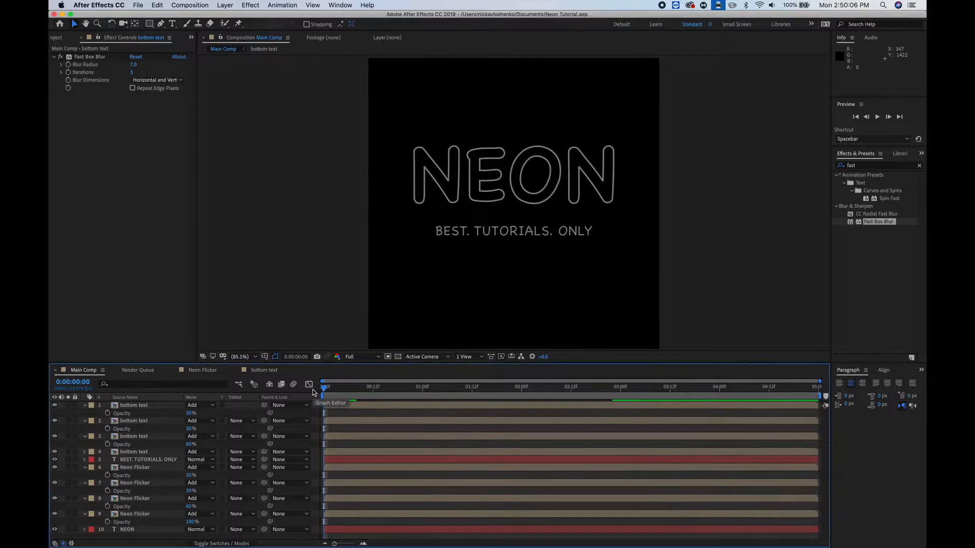
key("space")
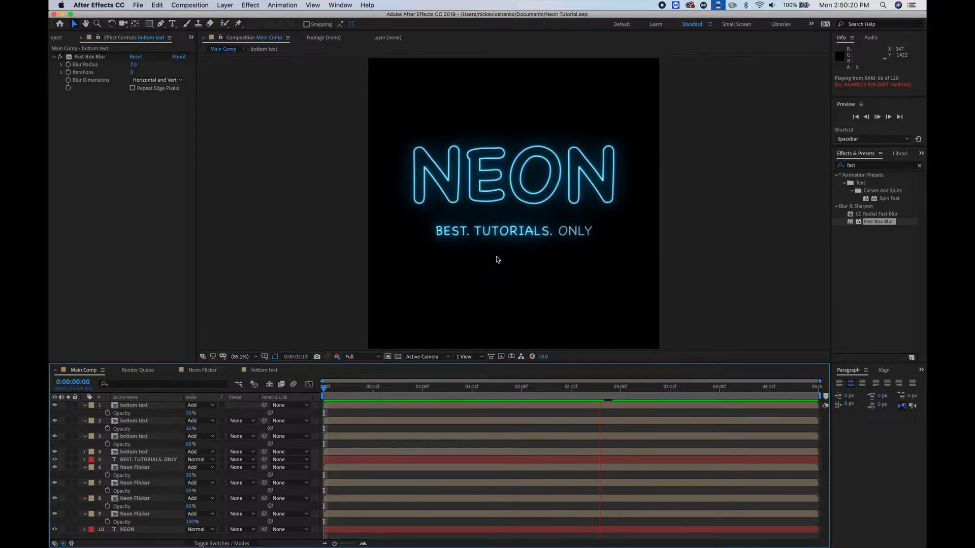
key("space")
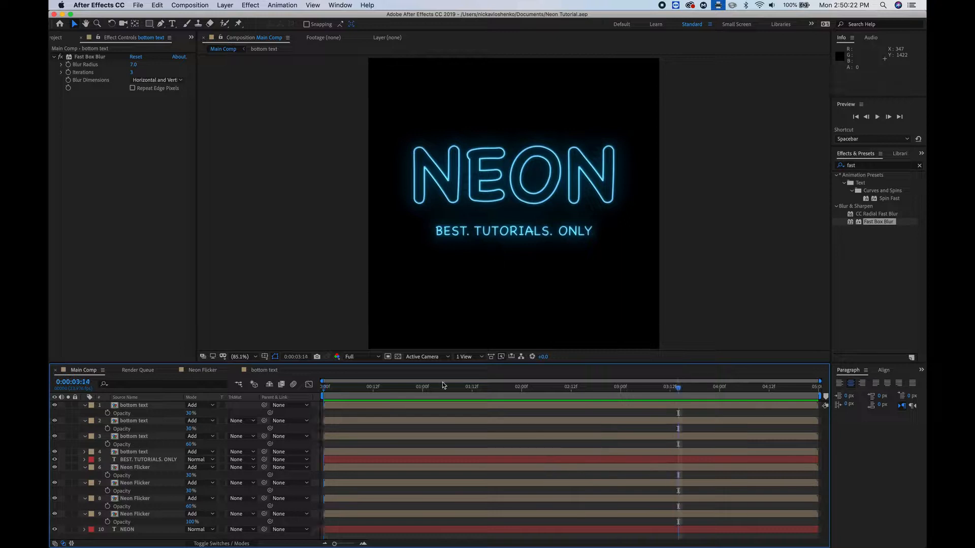
Step: End the embossed BEST. TUTORIALS. ONLY text with a period and nudge its layer 1 px right under the glow
left_click_drag(360, 389, 651, 422)
scroll(629, 246, "up", 1)
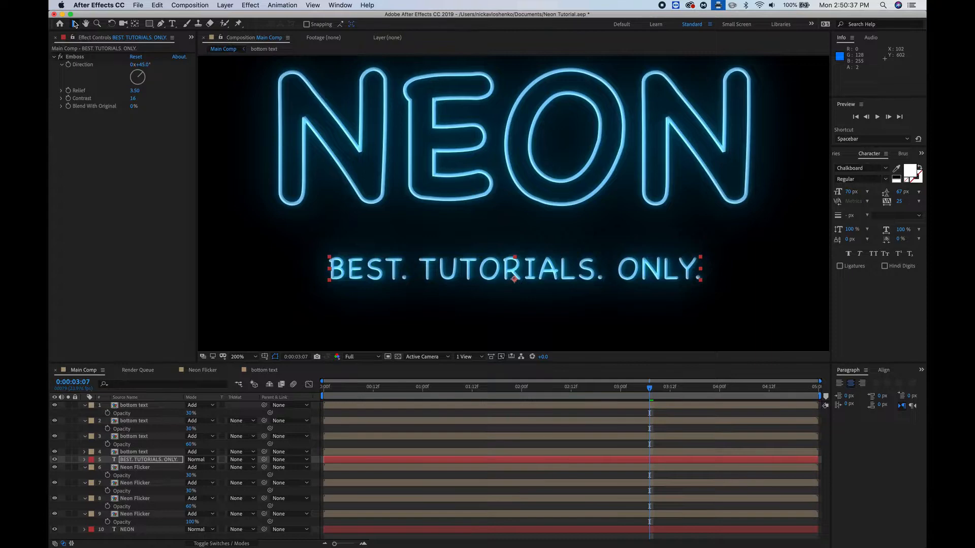
key("Right")
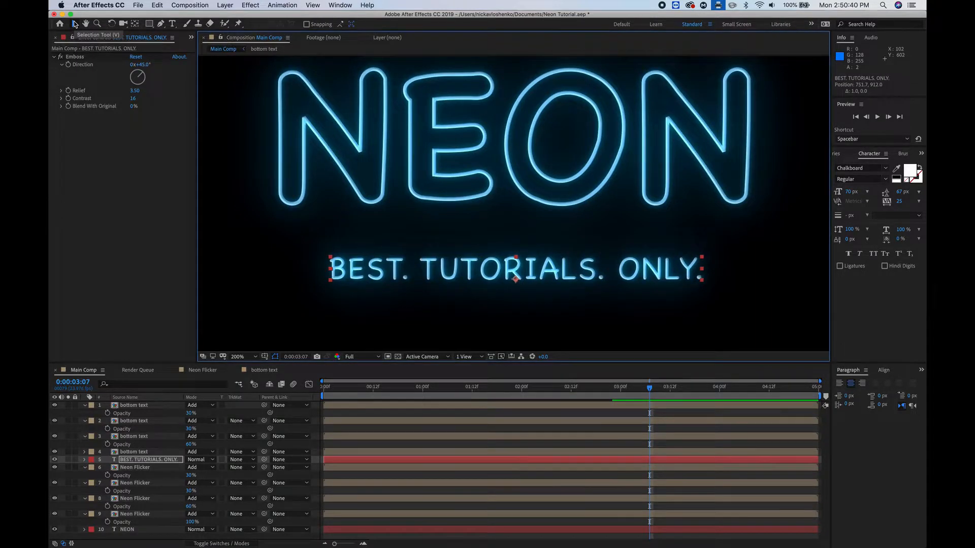
Step: Nudge the embossed BEST. TUTORIALS. ONLY. text layer another 1 px right under its glow and deselect it
key("Right")
key("Right")
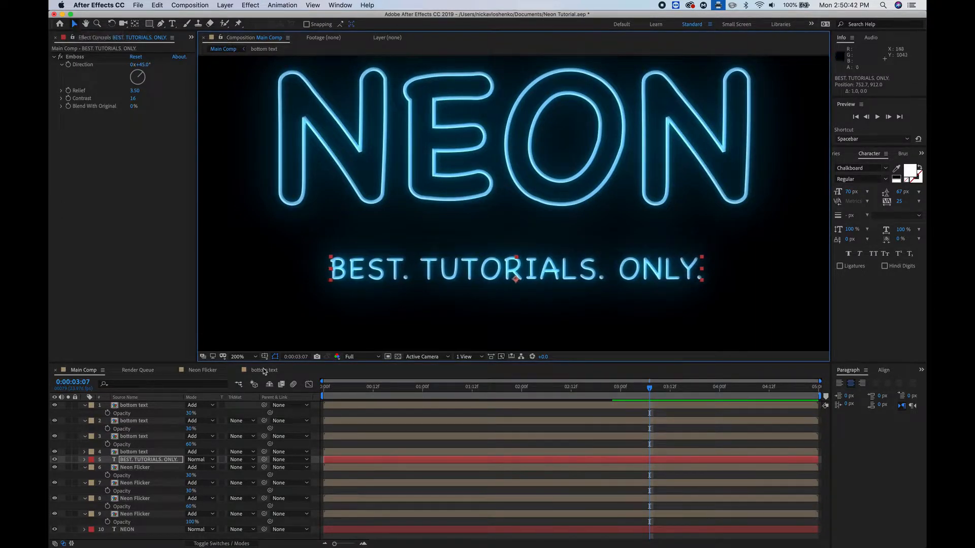
left_click(426, 447)
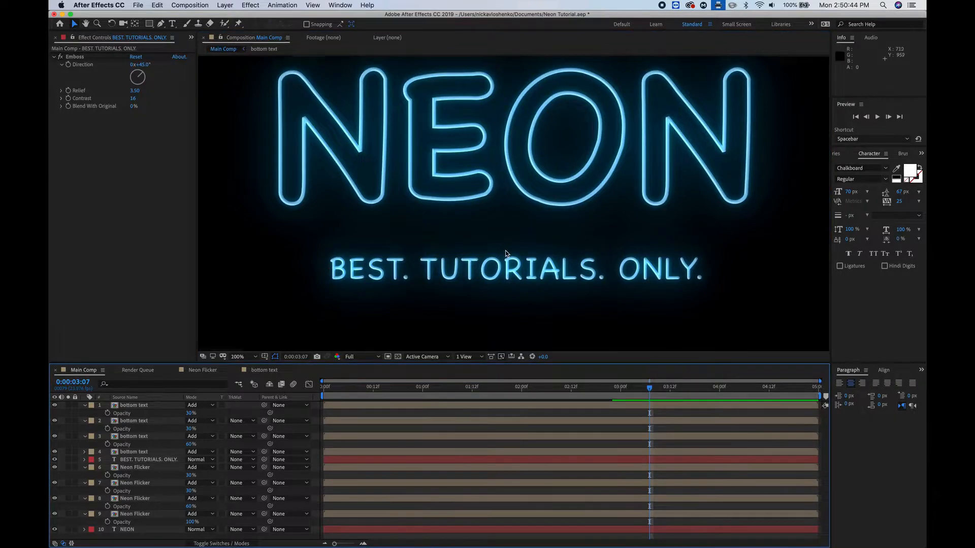
Step: Return the playhead to the start of the Main Comp timeline and view both text lines at 100% magnification
key("period")
key("comma")
left_click_drag(363, 384, 301, 389)
key("comma")
key("comma")
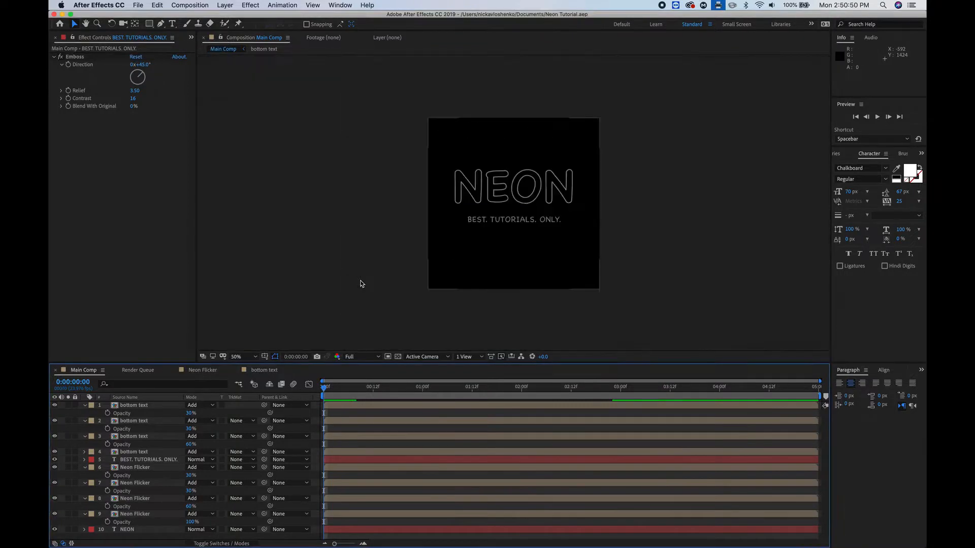
key("period")
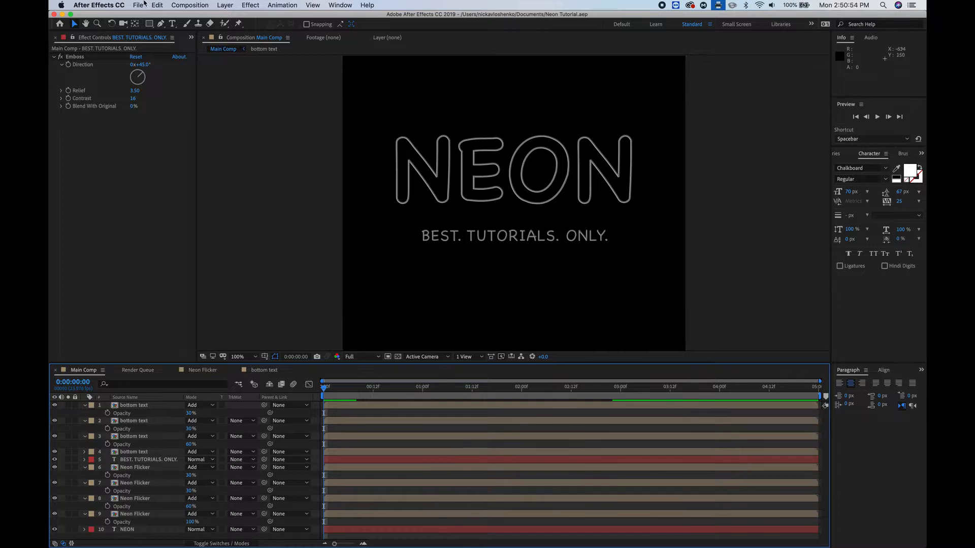
Step: Add the Main Comp composition to the render queue for export
left_click(142, 5)
mouse_move(161, 142)
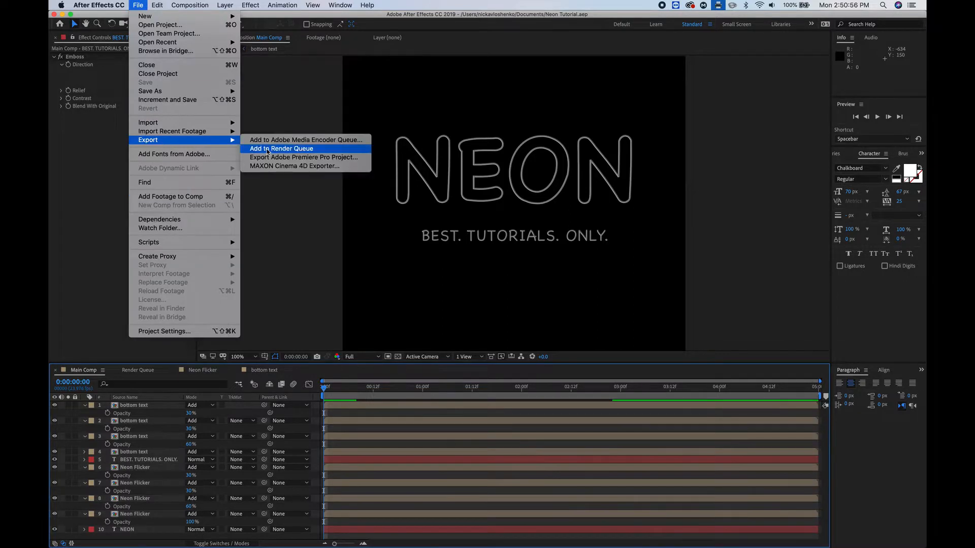
left_click(268, 149)
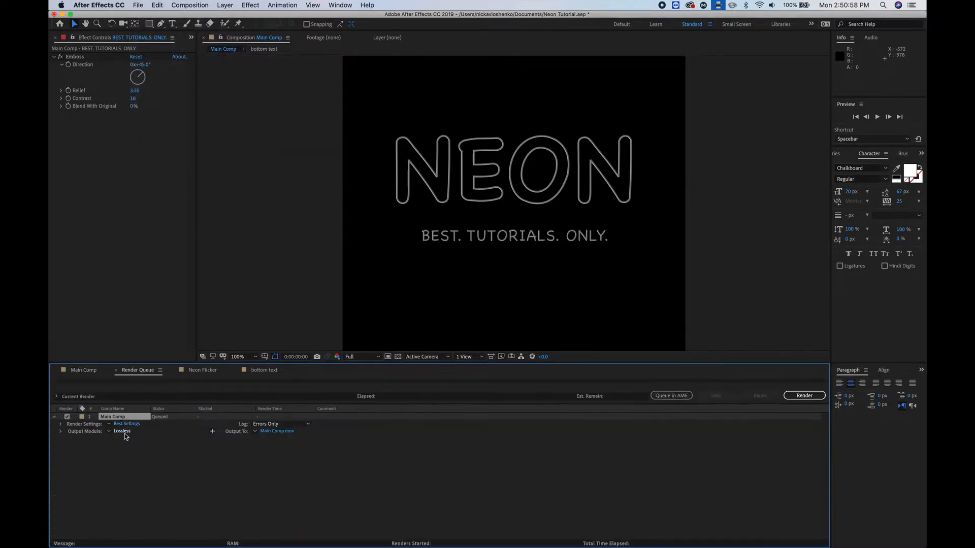
Step: Set the QuickTime video codec in Main Comp's output module to Apple ProRes 4444
left_click(122, 431)
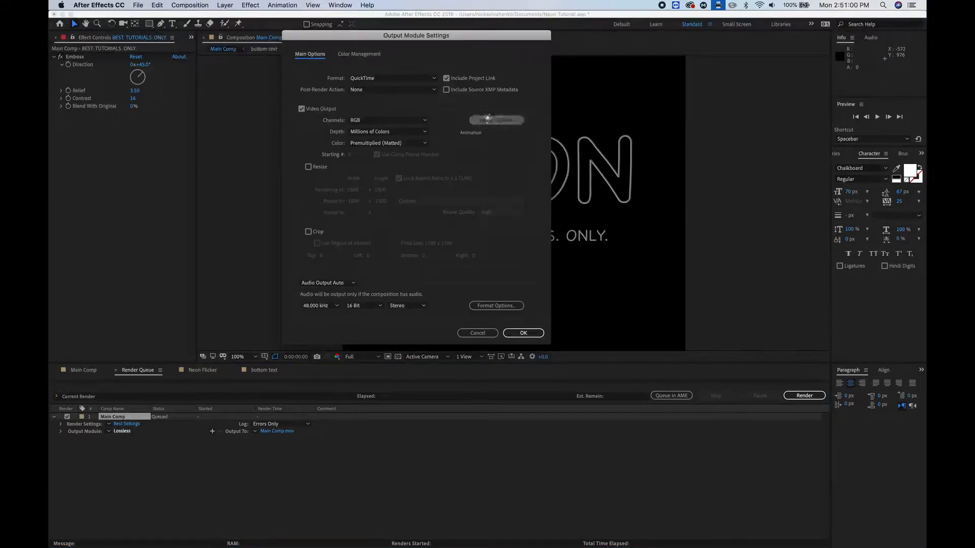
left_click(488, 120)
left_click(337, 96)
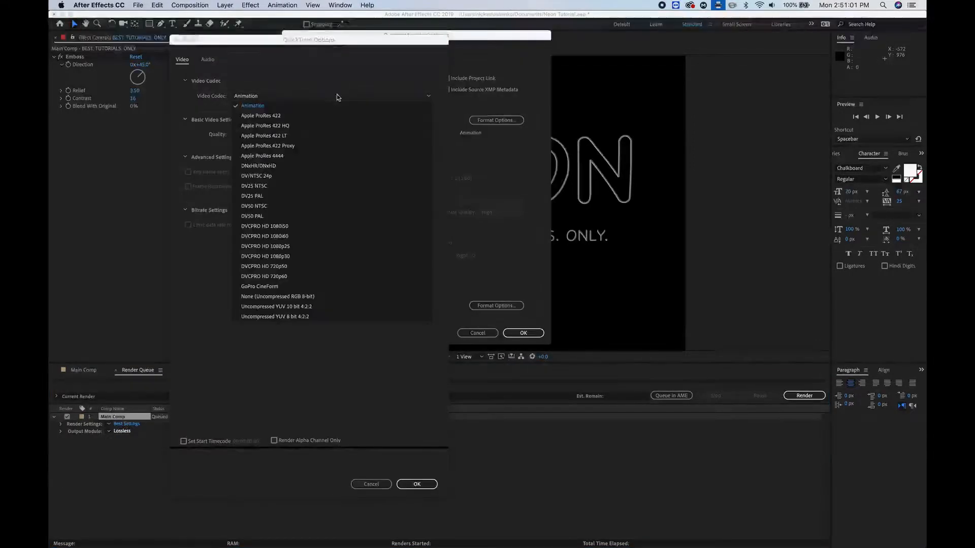
left_click(282, 156)
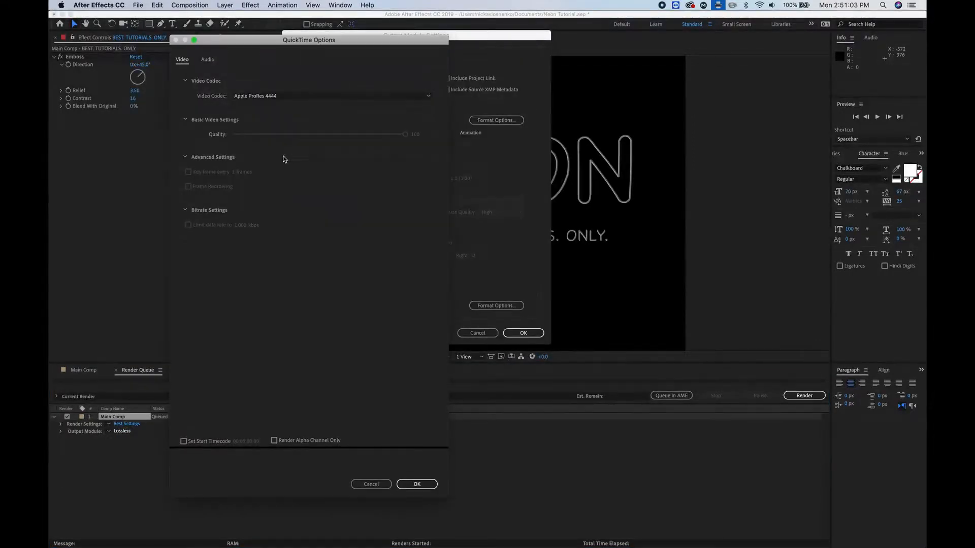
left_click(420, 484)
left_click(523, 334)
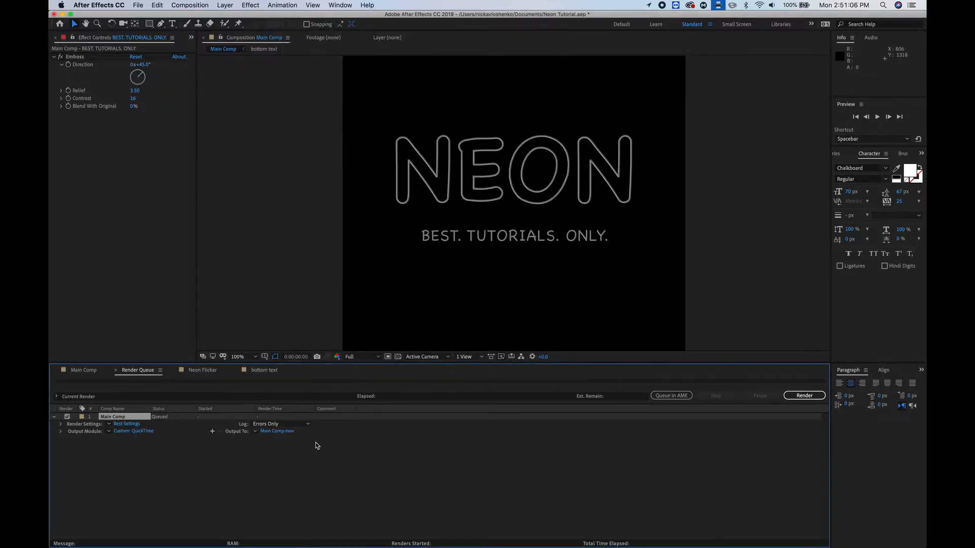
Step: Set the output movie to Neon Tutorial in the Documents folder and start the render
left_click(282, 435)
left_click(87, 186)
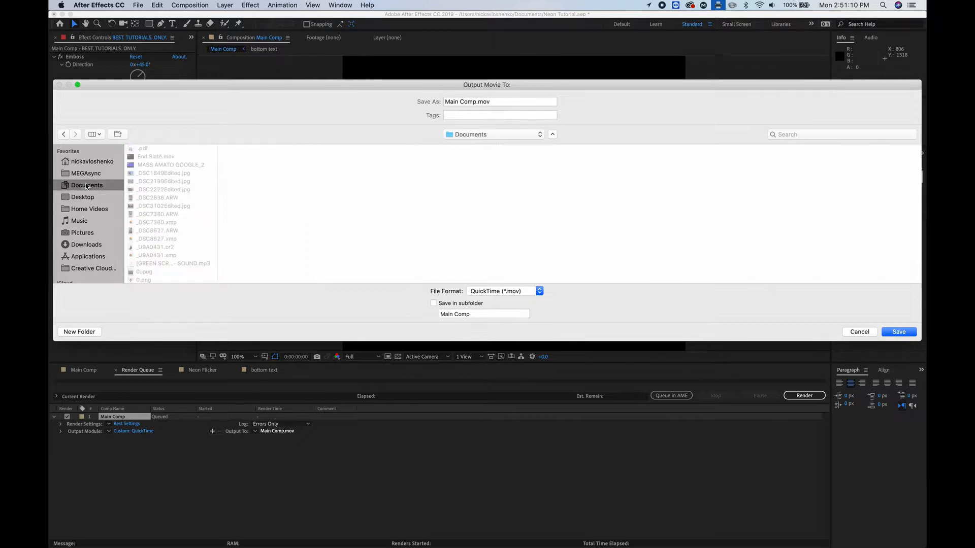
double_click(500, 103)
triple_click(499, 104)
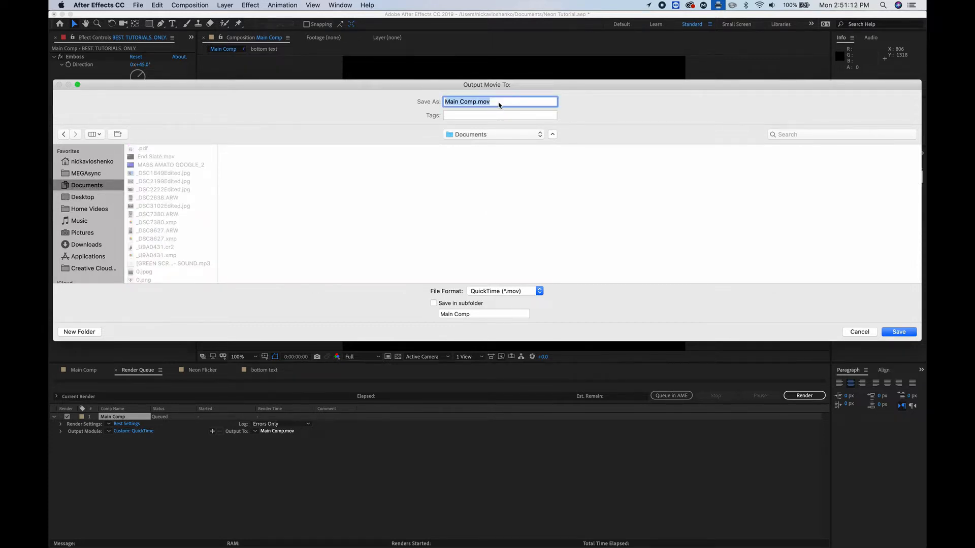
type("Neon Tutorial")
key("Return")
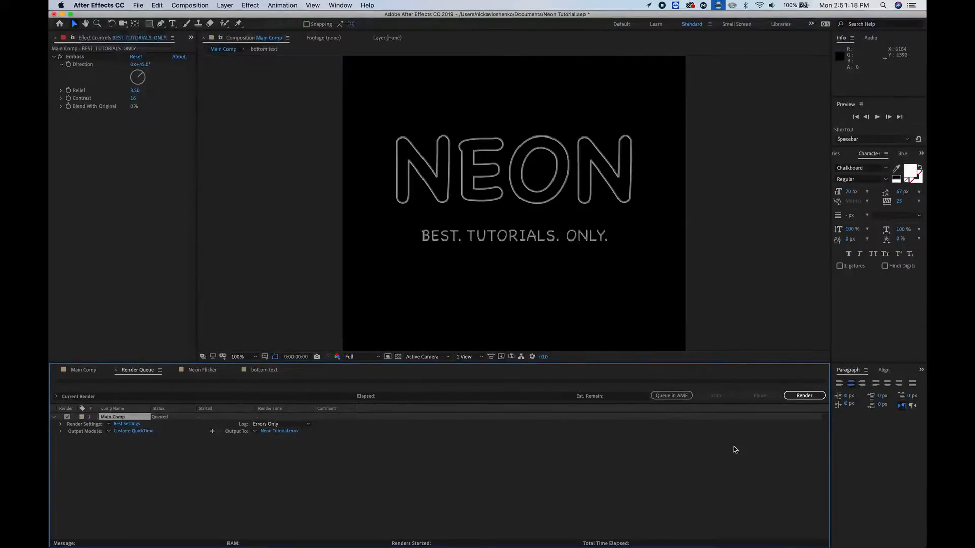
left_click(801, 396)
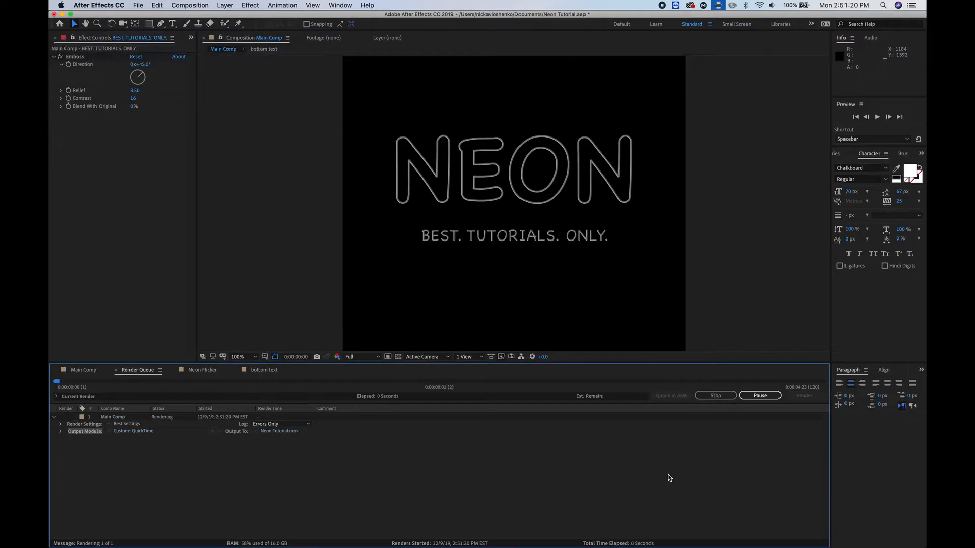